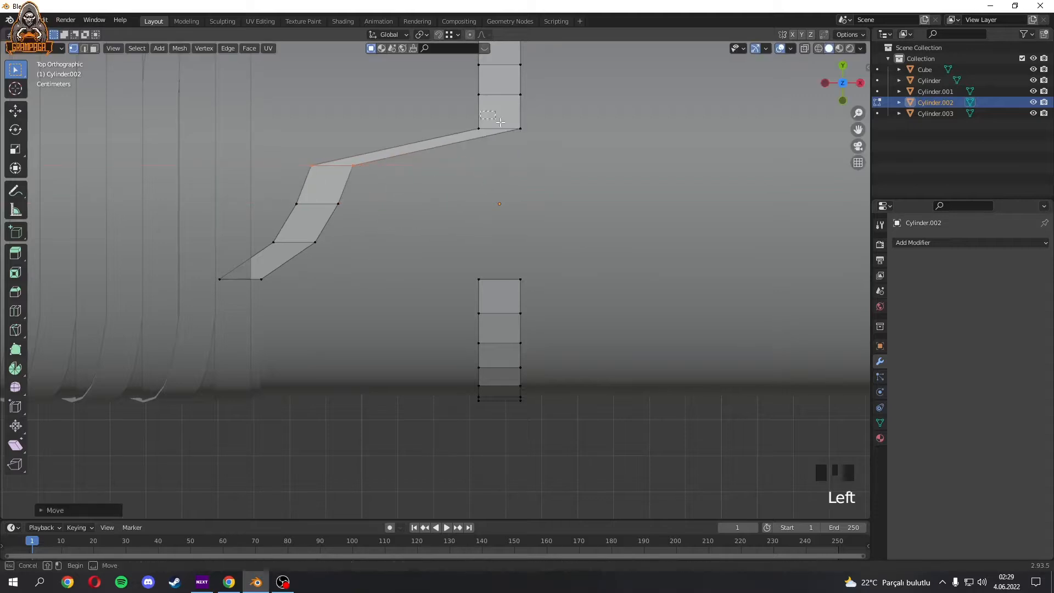
- Shift the strip's vertex rows along X so the band slants around the cylinder and continues along its underside
scroll(424, 117, down, 2)
key(g)
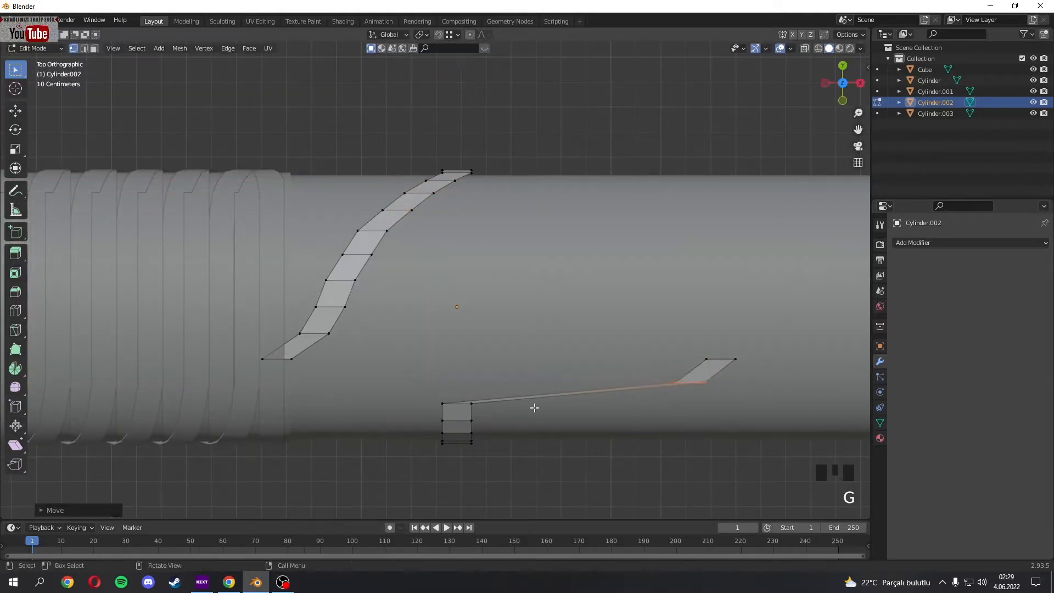
click(554, 262)
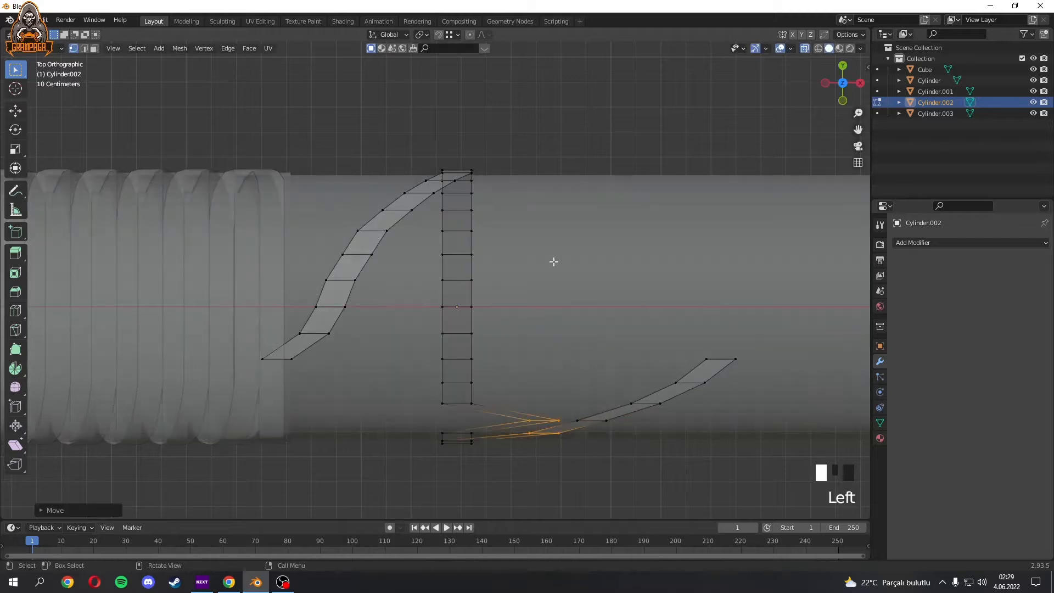
scroll(439, 417, down, 2)
drag(653, 294, 458, 385)
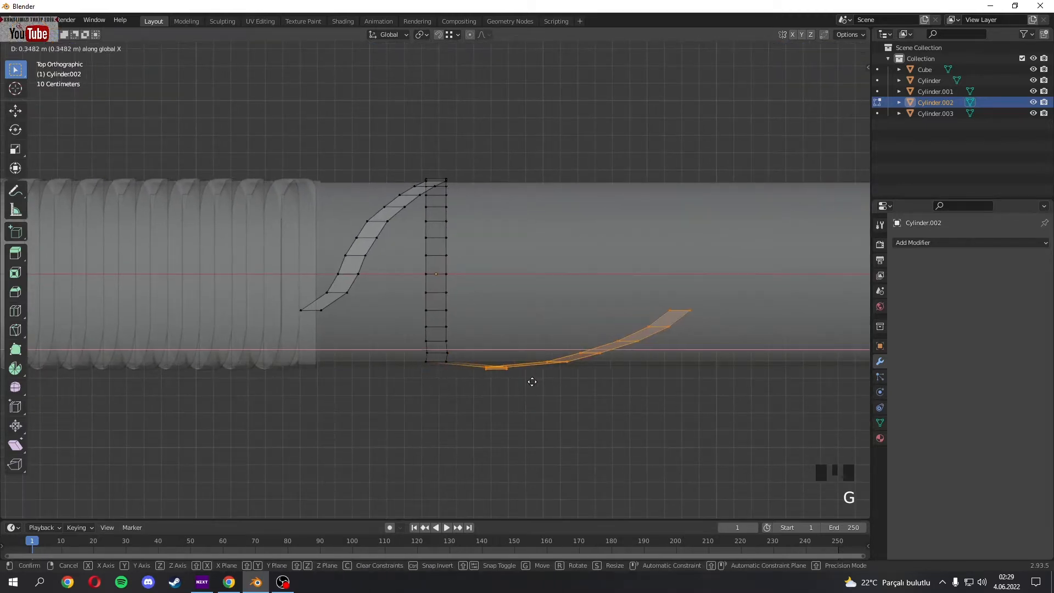
click(532, 382)
- Shift the remaining underside vertex rows along X to smooth the band's lower curve
scroll(517, 357, up, 3)
middle_drag(553, 382, 682, 230)
key(g)
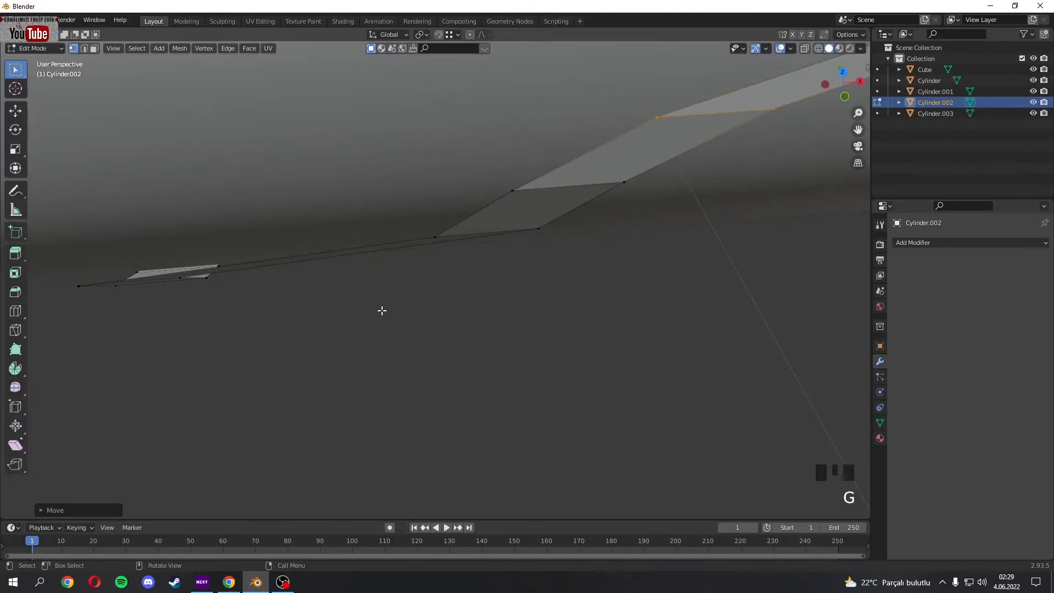
key(KP_7)
key(g)
scroll(463, 379, down, 4)
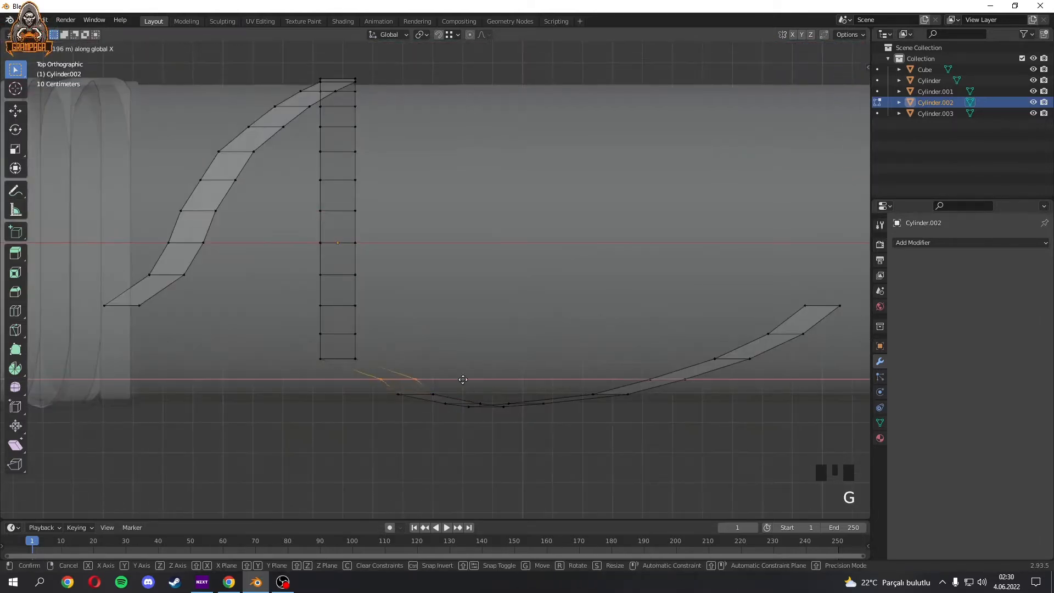
- Delete the band's vertices below the cylinder's centre line, keeping only the upper half
drag(89, 265, 795, 463)
key(x)
key(x)
click(419, 289)
- Shift vertex rows of the remaining upper band along X to even out its slant
shift+middle_drag(360, 160, 382, 215)
shift+middle_drag(265, 302, 272, 340)
drag(219, 262, 270, 285)
key(g)
key(x)
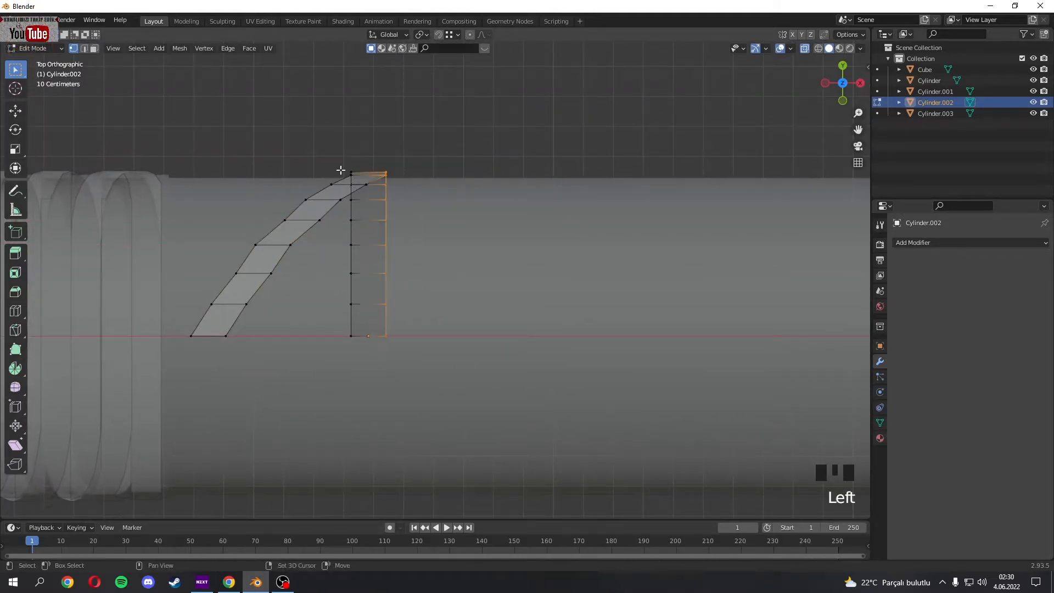
click(530, 286)
- Move the vertex rows over the crown of the cylinder along X so the band forms a smooth arch
scroll(522, 237, up, 2)
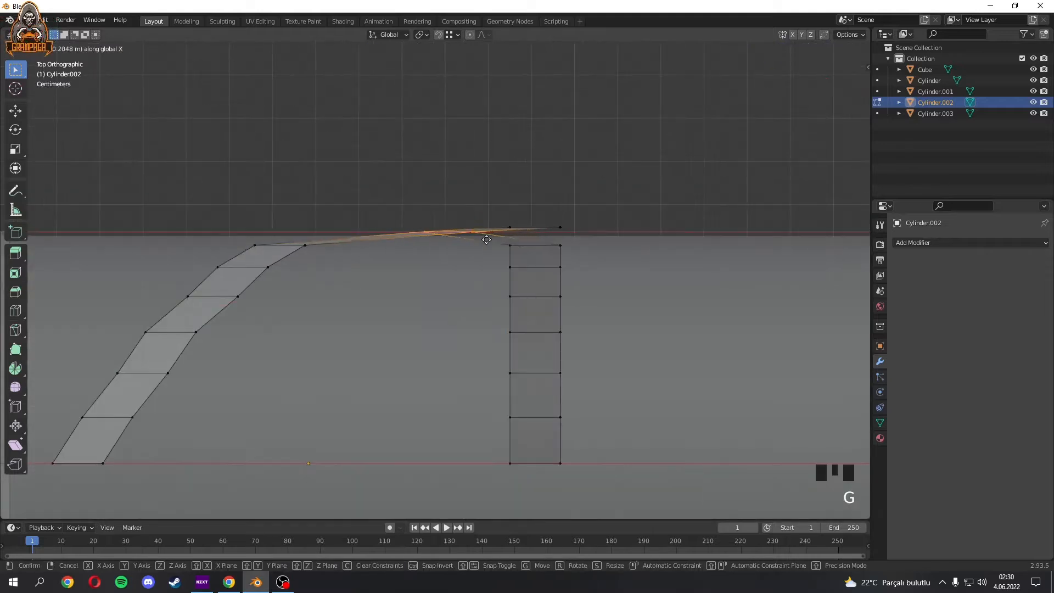
click(487, 240)
middle_drag(478, 241, 453, 193)
drag(345, 151, 433, 194)
key(KP_7)
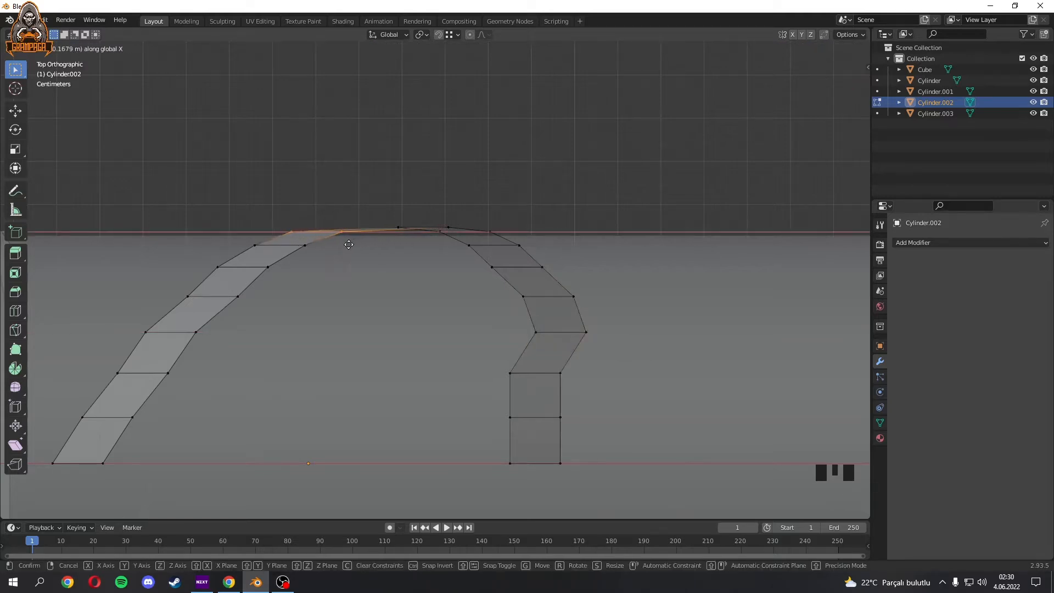
key(g)
key(x)
click(238, 302)
shift+middle_drag(143, 386, 183, 335)
key(g)
key(x)
- Delete the vertices of the arch's rear half, leaving only the front slanted strip
drag(412, 151, 659, 431)
key(x)
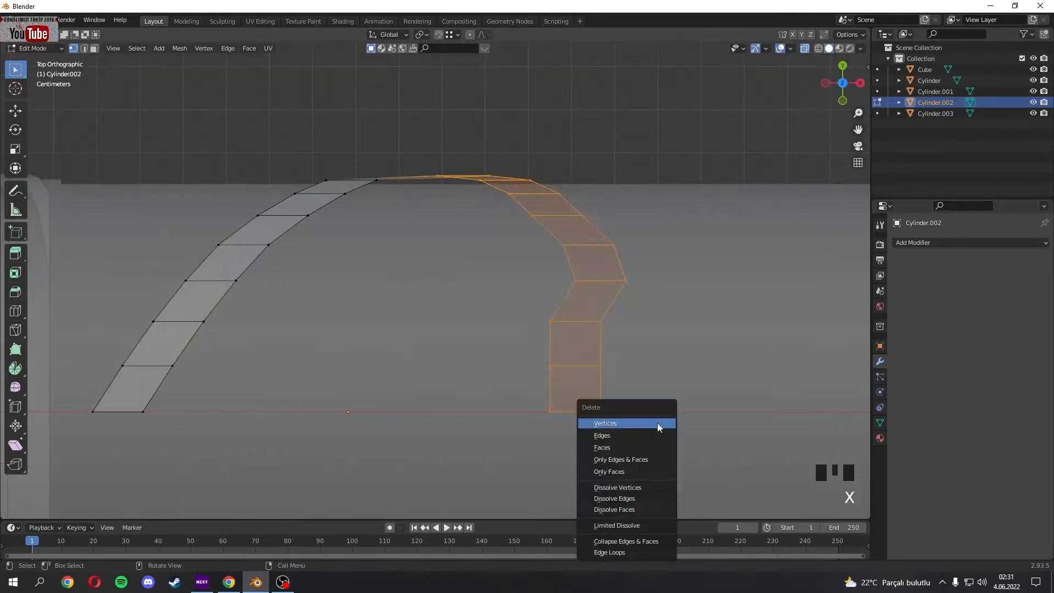
click(661, 428)
drag(310, 158, 393, 178)
click(401, 190)
drag(446, 155, 673, 428)
key(x)
click(680, 405)
- Add a Mirror modifier to the strip and set it to mirror on the Z axis only
click(933, 243)
click(846, 369)
click(996, 279)
click(996, 280)
click(1021, 278)
click(967, 278)
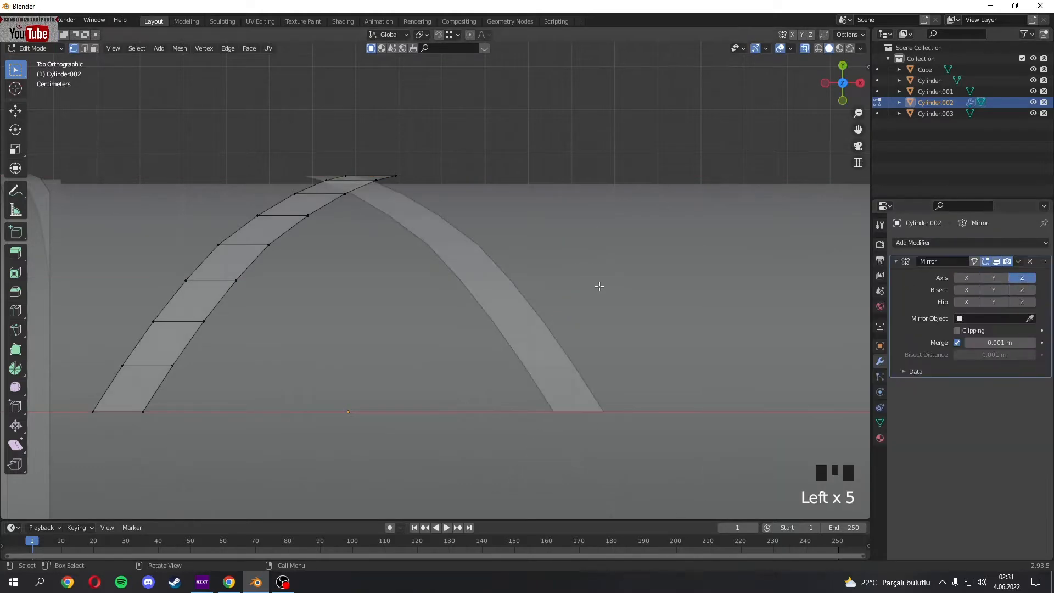
- Move all of the strip's vertices along X to reposition it against its mirrored copy
shift+middle_drag(461, 238, 308, 166)
key(a)
key(g)
key(x)
click(489, 245)
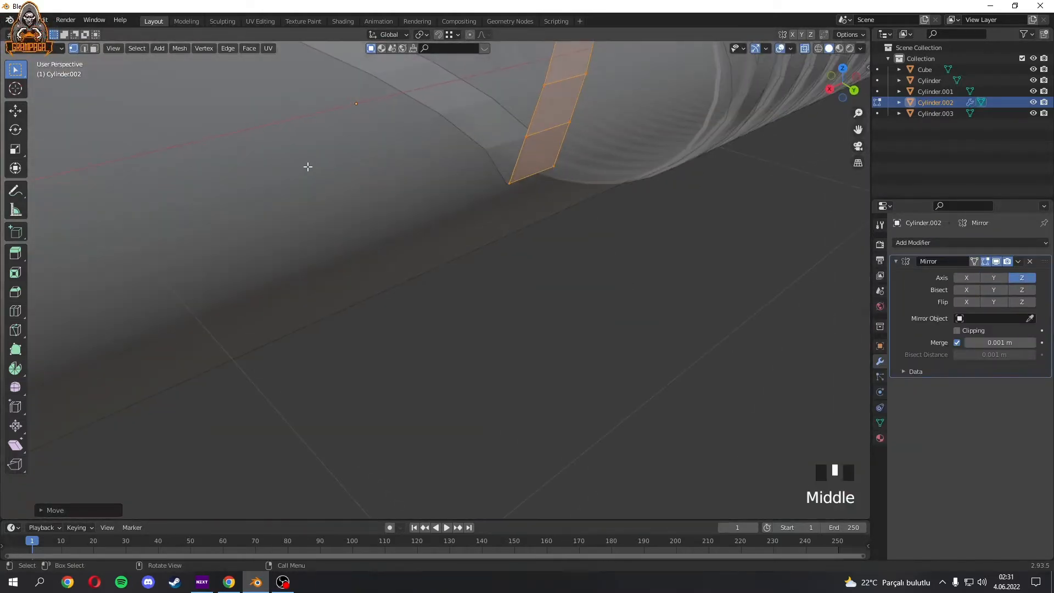
- Set the strip's Mirror modifier to the X and Z axes
click(1022, 278)
middle_drag(615, 144, 563, 161)
click(1020, 279)
click(994, 279)
scroll(477, 203, down, 1)
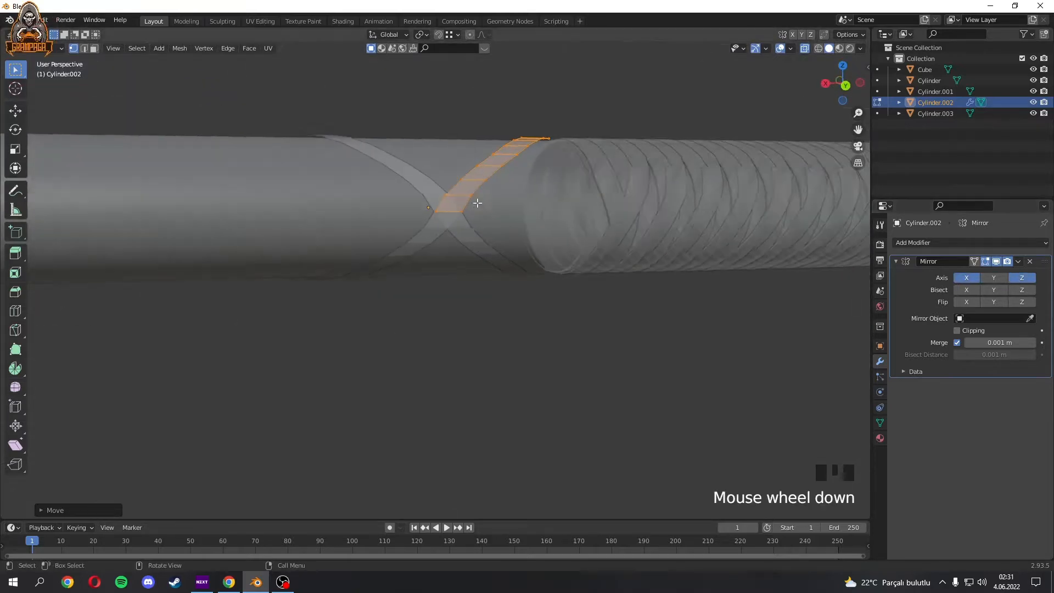
middle_drag(478, 203, 610, 235)
click(994, 278)
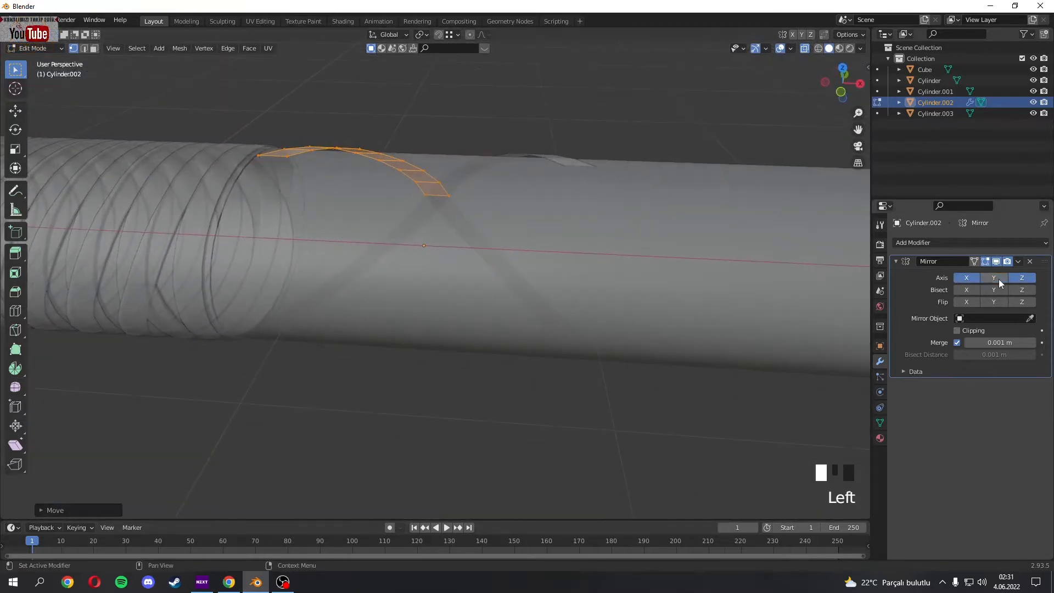
- Leave mesh editing and enable X, Y and Z mirroring so the crossing bands wrap the whole cylinder
middle_drag(571, 286, 454, 272)
key(Tab)
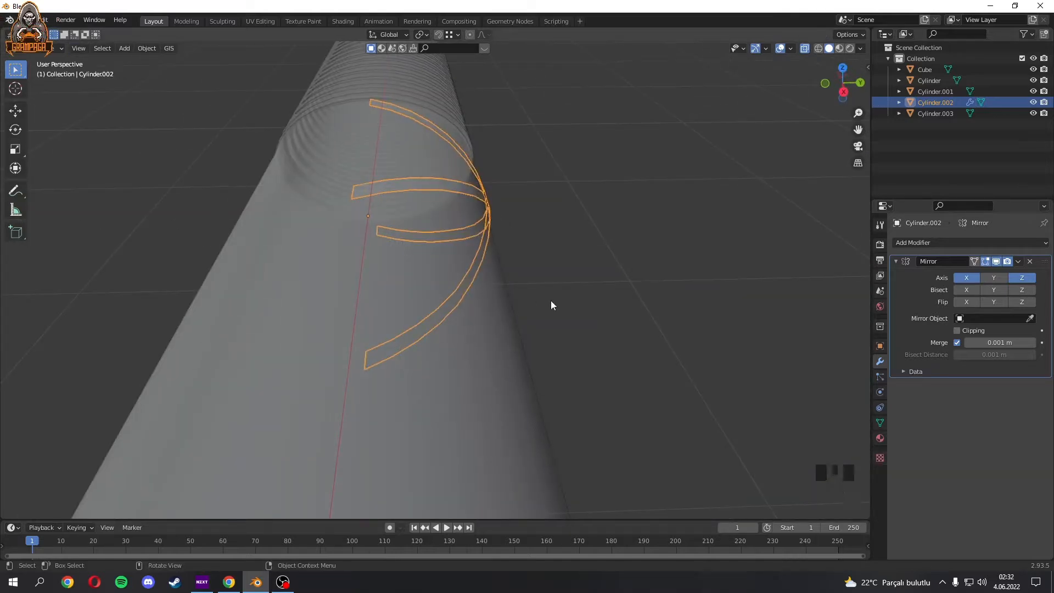
key(Tab)
key(Tab)
click(995, 278)
click(1027, 278)
click(1031, 278)
middle_drag(576, 236, 681, 216)
click(967, 278)
mouse_move(601, 342)
middle_down()
mouse_move(605, 316)
mouse_move(596, 360)
middle_up()
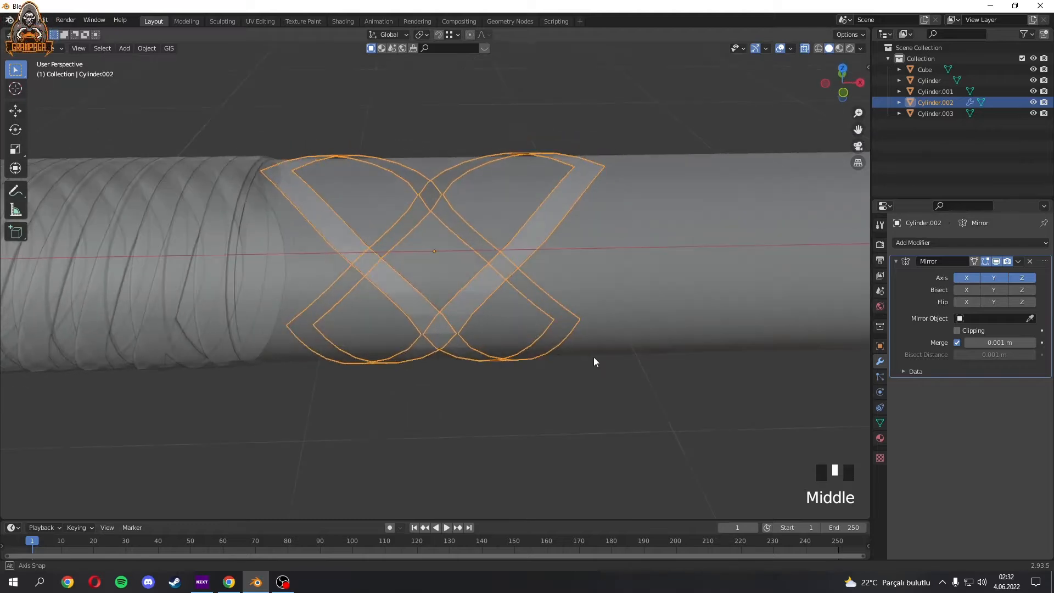
- Add an Array modifier with a relative offset factor of 0 in X and 0.900 in Z
click(969, 242)
click(855, 273)
click(896, 261)
drag(995, 340, 973, 340)
drag(995, 351, 1017, 361)
click(957, 362)
- Edit the band's mesh and move its inner vertices at the crossing along X to line up on the mirror centre
middle_drag(714, 375, 417, 196)
click(880, 423)
click(730, 378)
middle_drag(730, 378, 554, 207)
scroll(565, 226, up, 4)
key(Tab)
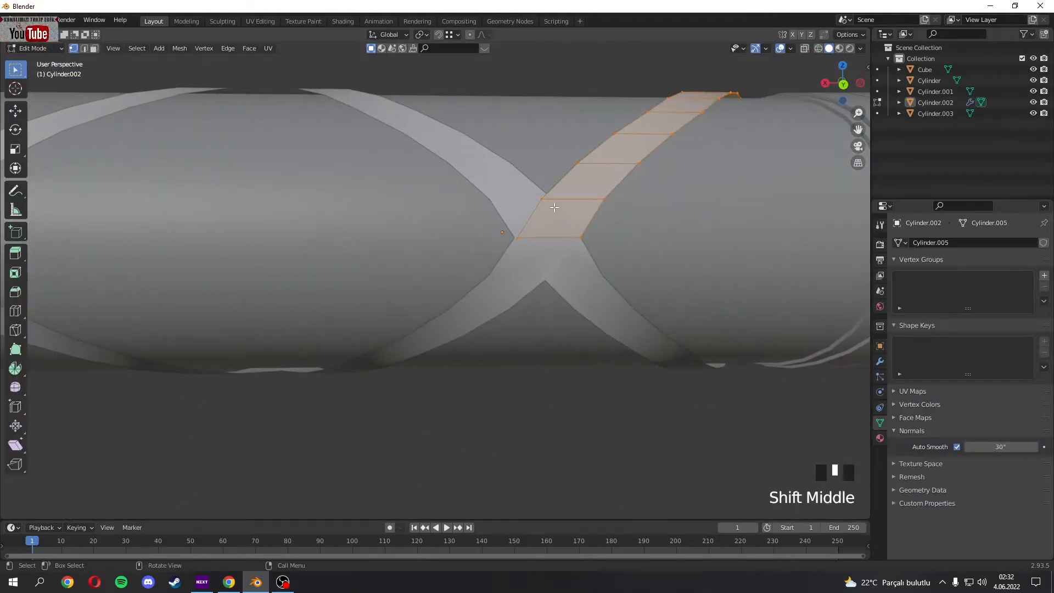
shift+middle_drag(586, 241, 497, 233)
key(g)
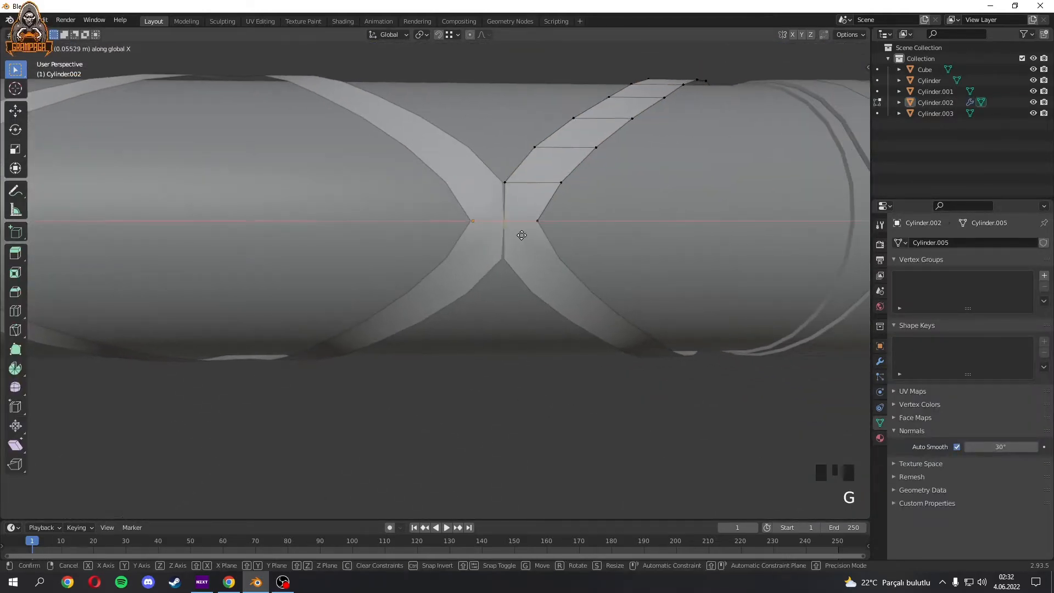
click(519, 232)
click(514, 232)
- Move the selected vertices at the next band junction to meet the neighbouring copy, then leave mesh editing
click(880, 361)
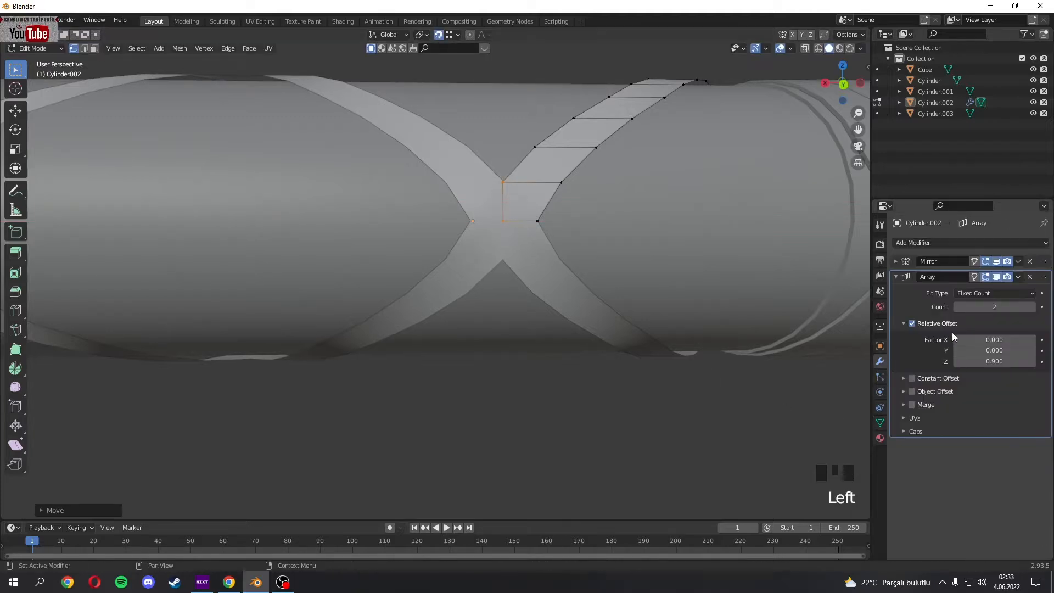
middle_drag(585, 264, 624, 301)
key(g)
click(532, 281)
key(Tab)
- Set the array's relative Z offset factor to 0.910 to align the junction between copies
click(896, 262)
scroll(687, 278, up, 5)
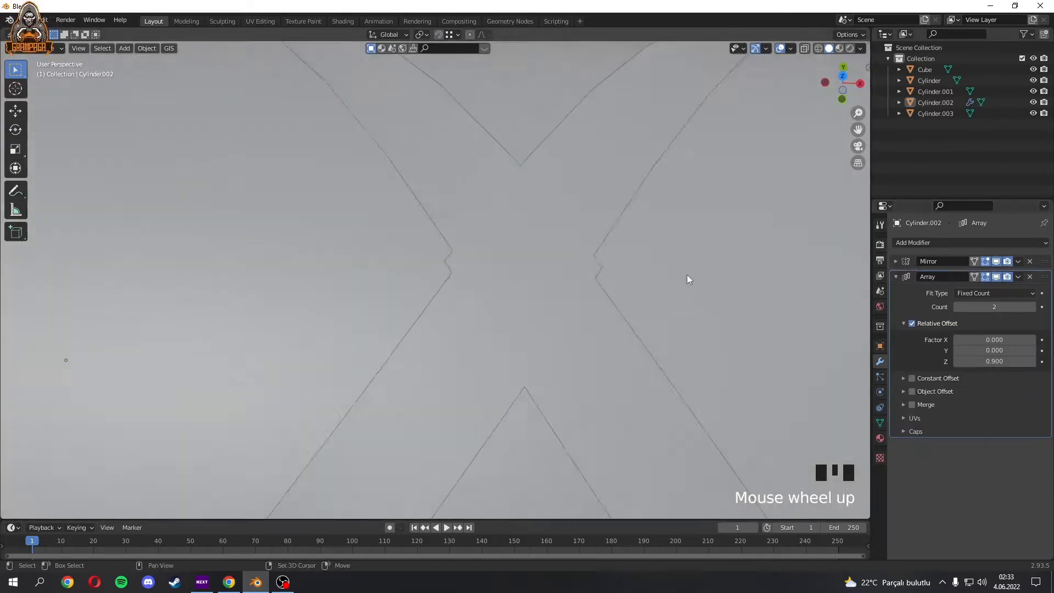
shift+middle_drag(687, 278, 607, 300)
scroll(377, 216, down, 5)
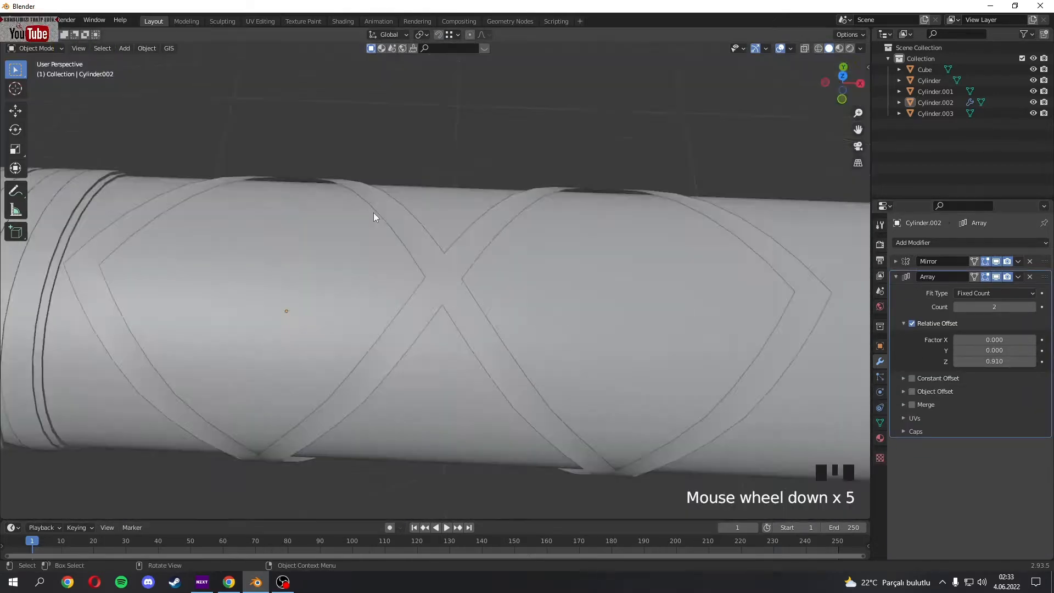
- Set the Array modifier's count to 7 so the crossing pattern repeats along the cylinder
middle_drag(376, 216, 678, 287)
scroll(677, 288, down, 3)
drag(997, 307, 1033, 312)
click(1032, 307)
- Select the arrayed lattice band and reposition it on the cylinder
middle_drag(681, 280, 501, 290)
scroll(646, 233, up, 3)
click(646, 233)
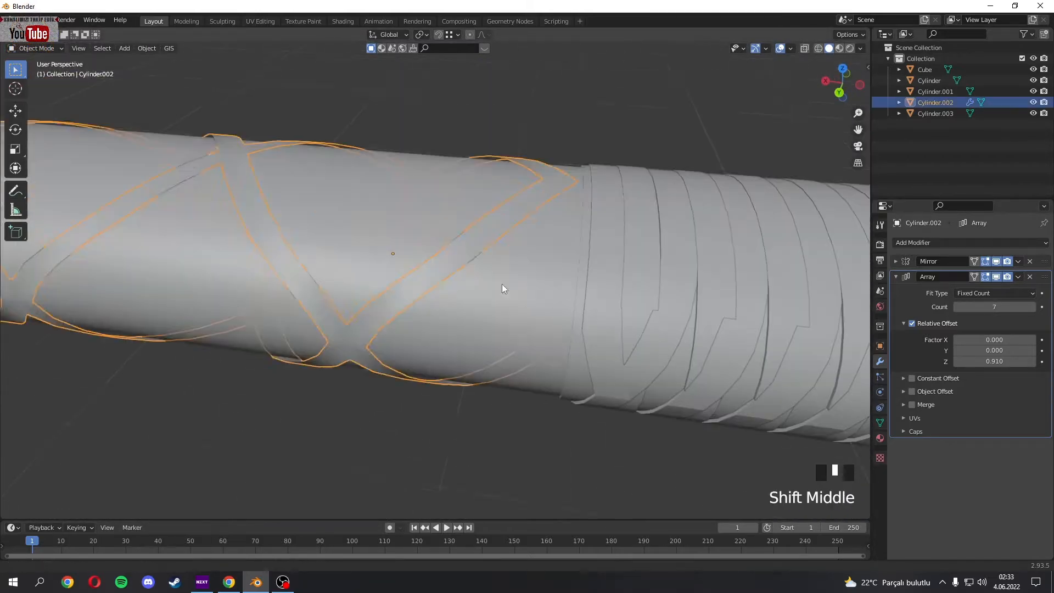
key(g)
click(752, 89)
- Extrude all of the band's faces in place and scale the extrusion inward, excluding the X axis, to give it thickness
middle_drag(752, 89, 412, 259)
key(Tab)
key(a)
key(3)
scroll(478, 204, up, 4)
key(e)
right_click(476, 238)
middle_drag(475, 238, 736, 274)
shift+middle_drag(736, 275, 639, 305)
key(s)
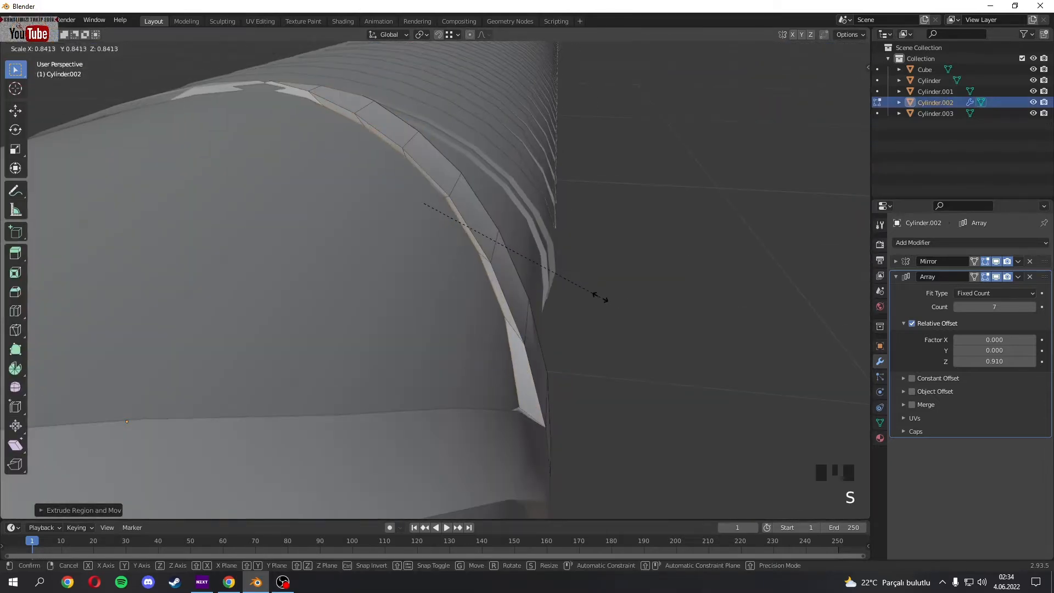
key(shift+x)
click(568, 277)
- Shift the extruded faces along X and isolate the band by hiding all other objects
middle_drag(569, 277, 483, 226)
key(g)
key(x)
click(466, 252)
key(Tab)
key(shift+h)
key(Tab)
- Adjust the selected part of the band's inner extrusion along Z
scroll(549, 280, up, 3)
shift+click(484, 224)
key(g)
key(z)
key(g)
key(z)
click(391, 197)
- Switch to edge selection and move the first inner cross edges into line with the outer ones
middle_drag(390, 197, 351, 286)
click(378, 221)
key(2)
click(390, 227)
key(g)
click(391, 237)
click(406, 256)
key(g)
click(419, 266)
- Move the next inner cross edges along the band, including one along Y, to match the outer segments
key(g)
click(377, 291)
key(g)
shift+middle_drag(418, 262, 388, 275)
click(440, 257)
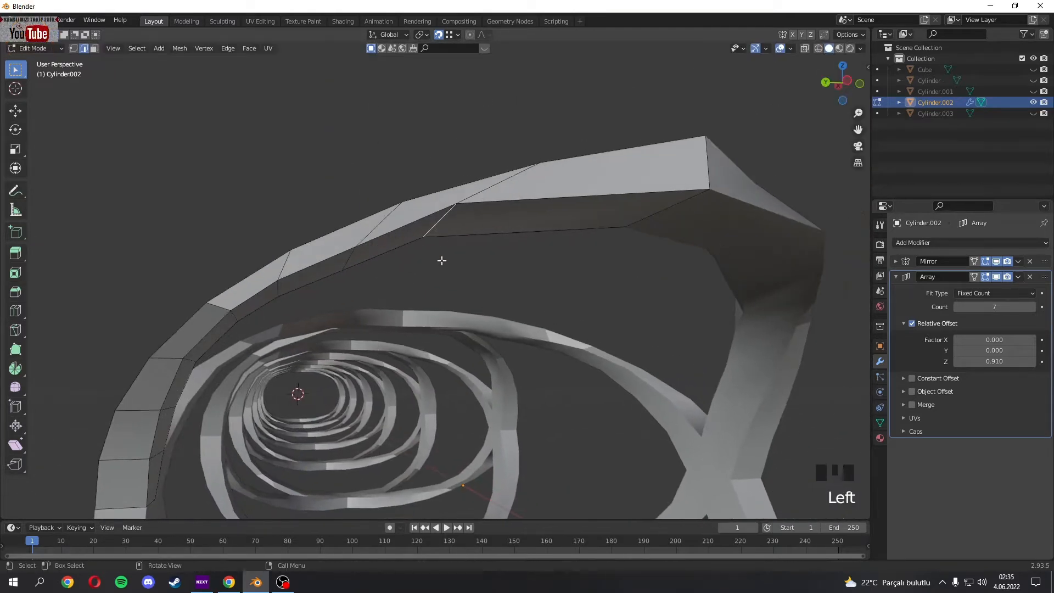
key(g)
key(y)
click(532, 181)
- Slide the inner cross edges near the band's upper bend under their matching outer edges
click(371, 266)
key(g)
click(409, 206)
key(g)
key(z)
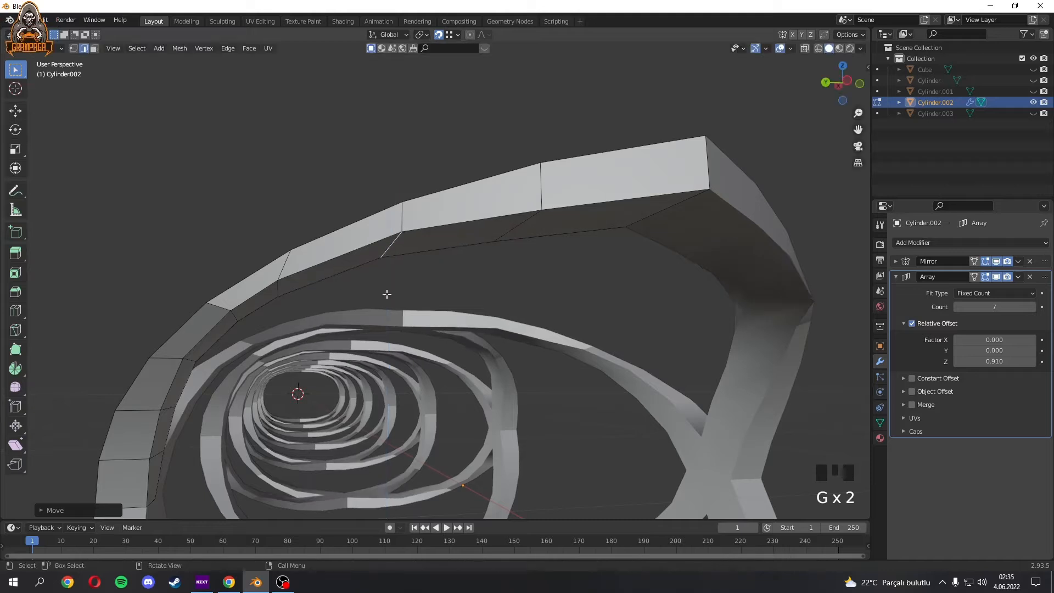
- Move the inner cross edges at the band's lower end level with the outer segment lines
scroll(302, 318, down, 3)
shift+middle_drag(303, 319, 348, 325)
click(348, 324)
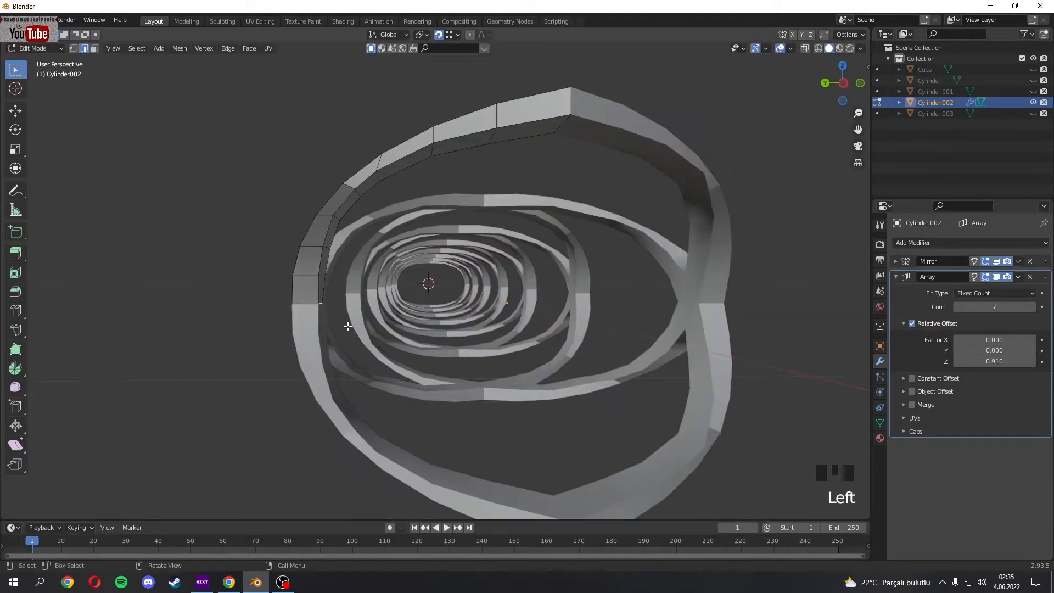
key(g)
click(341, 325)
scroll(341, 325, up, 3)
key(g)
click(324, 287)
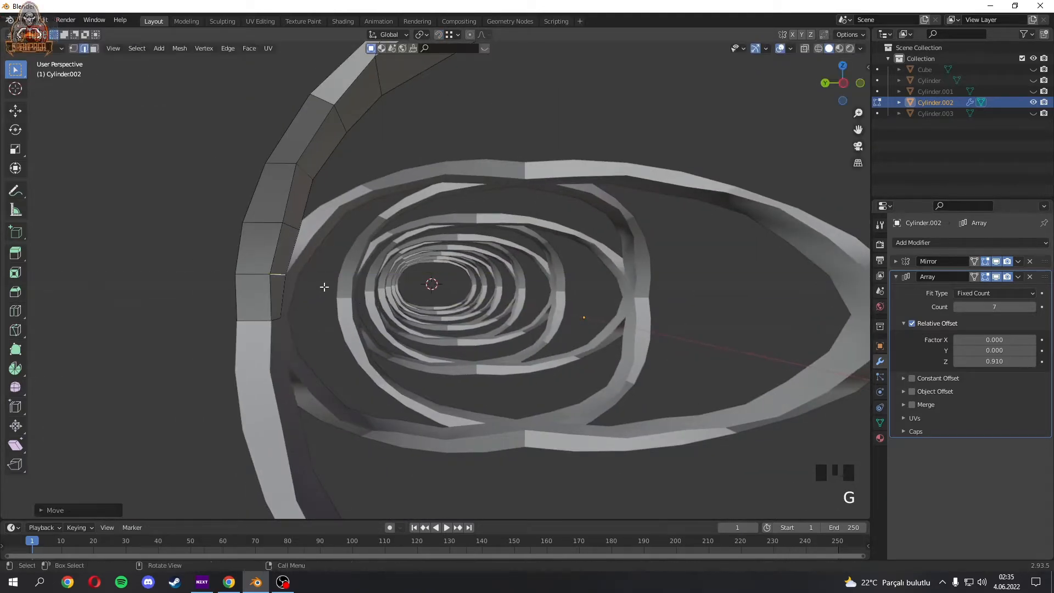
- Delete the loop of inner side faces along the lattice band segment
key(3)
alt+click(283, 274)
key(x)
click(296, 311)
key(Tab)
middle_drag(297, 311, 400, 324)
key(Tab)
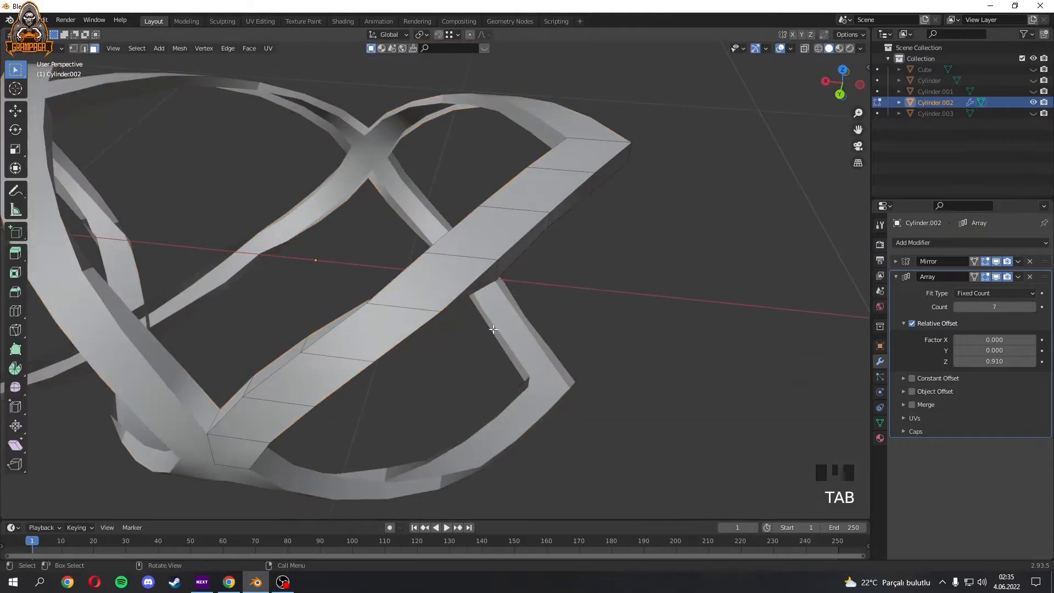
- In back view, select the misaligned inner vertices midway along the band and move them along X toward the outer edge line
key(1)
middle_drag(494, 197, 534, 232)
key(KP_1)
key(ctrl+KP_1)
scroll(535, 233, up, 4)
shift+middle_drag(493, 170, 452, 233)
click(447, 226)
key(alt+z)
shift+click(325, 226)
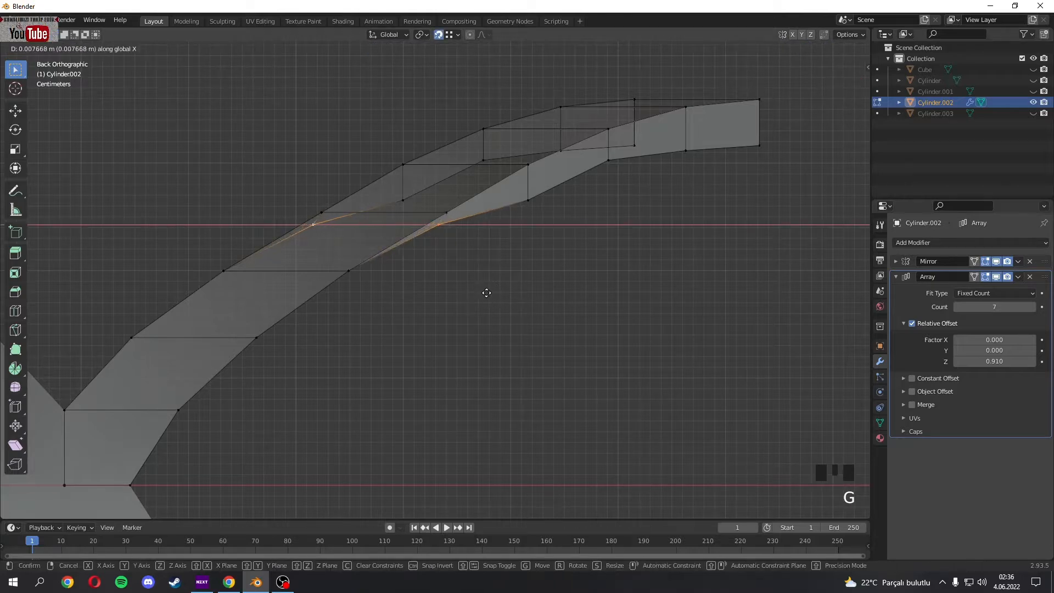
key(alt+z)
middle_drag(481, 271, 389, 236)
key(g)
key(x)
click(511, 305)
- Reposition the remaining uneven vertices along the band so its inner outline follows the outer curve
key(Tab)
middle_drag(404, 294, 466, 220)
key(Tab)
key(g)
key(Tab)
key(Tab)
middle_drag(467, 220, 537, 251)
key(g)
click(519, 253)
click(351, 138)
middle_drag(351, 137, 384, 233)
key(g)
click(340, 256)
click(315, 299)
- Leave Edit Mode and unhide all the hidden axe parts to see the lattice on the handle
key(Tab)
middle_drag(316, 300, 403, 294)
key(Tab)
key(Tab)
key(alt+h)
middle_drag(592, 268, 473, 295)
scroll(404, 282, down, 4)
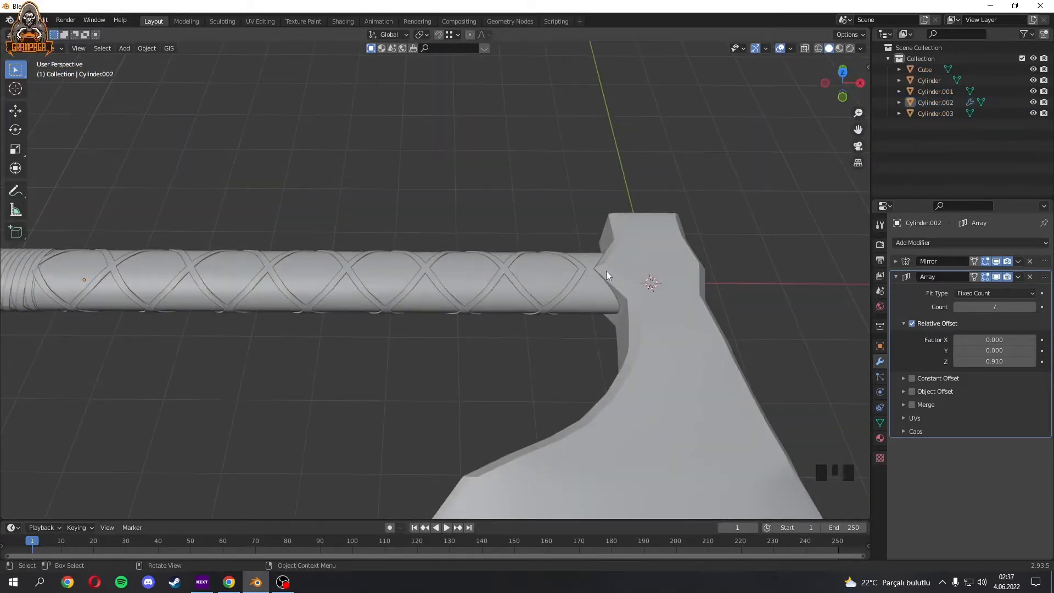
shift+middle_drag(341, 293, 341, 281)
- In top view, move the whole lattice object along X to reposition it on the handle
key(Tab)
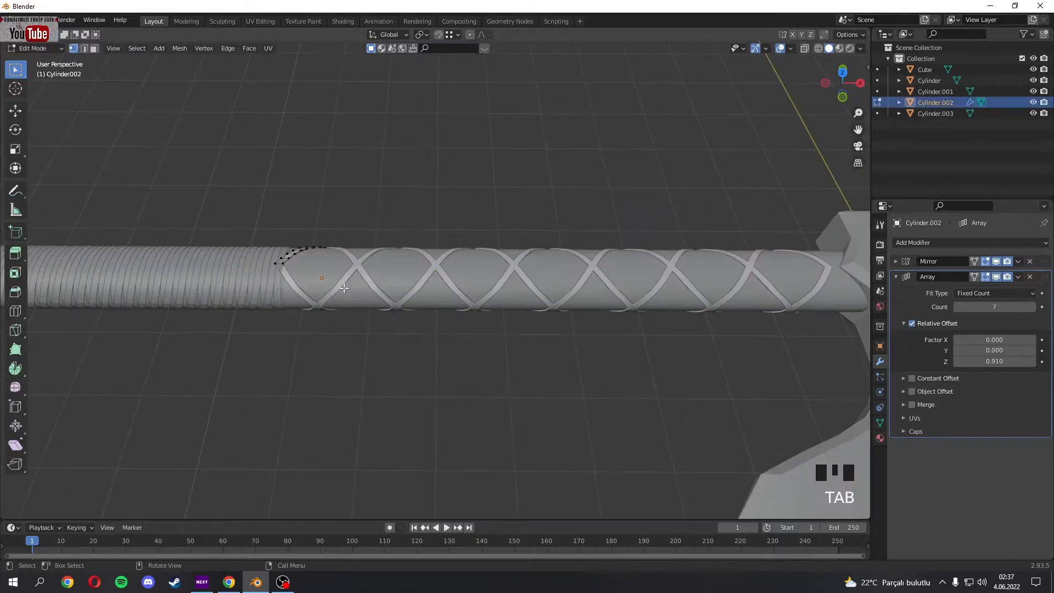
key(KP_7)
scroll(344, 288, up, 7)
shift+middle_drag(131, 307, 358, 218)
scroll(220, 192, up, 4)
shift+middle_drag(163, 181, 369, 189)
scroll(369, 190, down, 3)
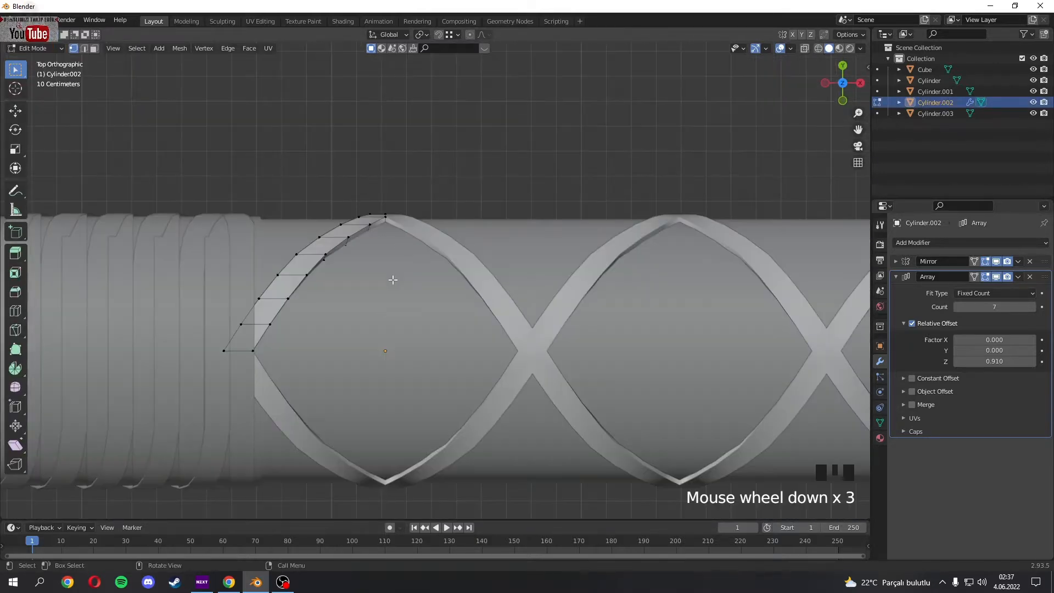
key(Tab)
scroll(413, 297, down, 6)
shift+middle_drag(639, 321, 365, 305)
key(g)
key(x)
click(368, 308)
- Select the vertices at the lattice's grip-side tip with X-ray on and move them along X
shift+middle_drag(165, 293, 363, 284)
scroll(363, 284, up, 8)
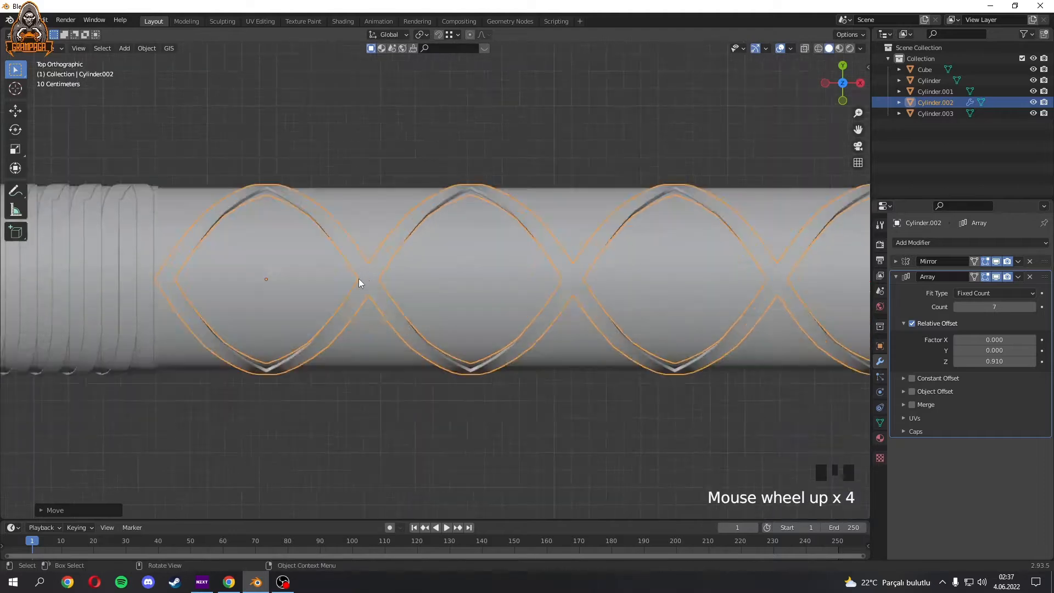
key(Tab)
shift+middle_drag(60, 225, 449, 254)
key(alt+z)
drag(291, 286, 476, 318)
key(g)
key(x)
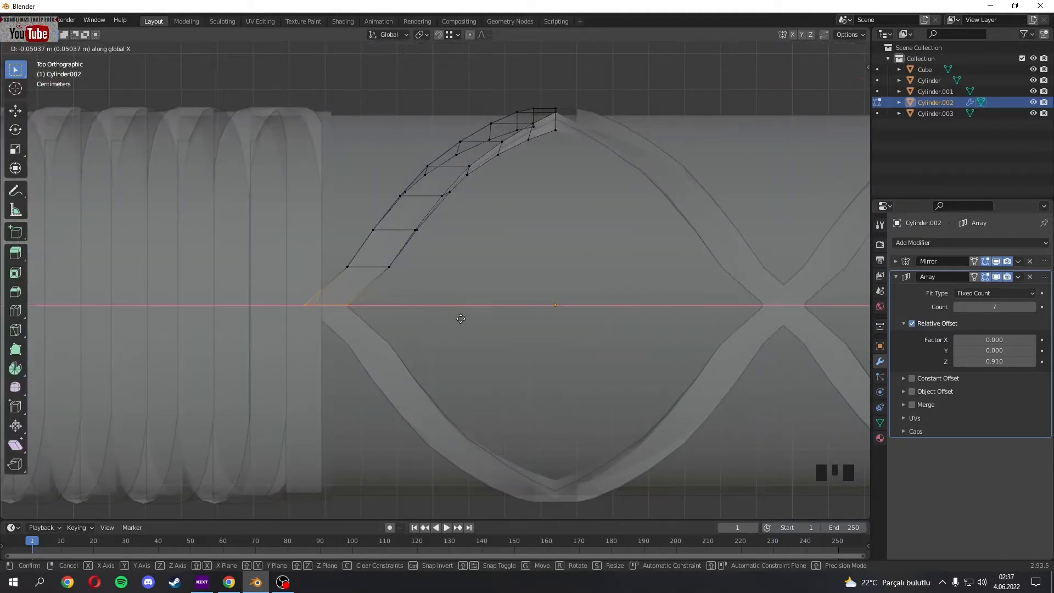
click(475, 311)
- Move the whole lattice about 0.12 m along X toward the axe head
key(Tab)
scroll(478, 310, down, 8)
shift+middle_drag(596, 287, 285, 266)
key(g)
key(x)
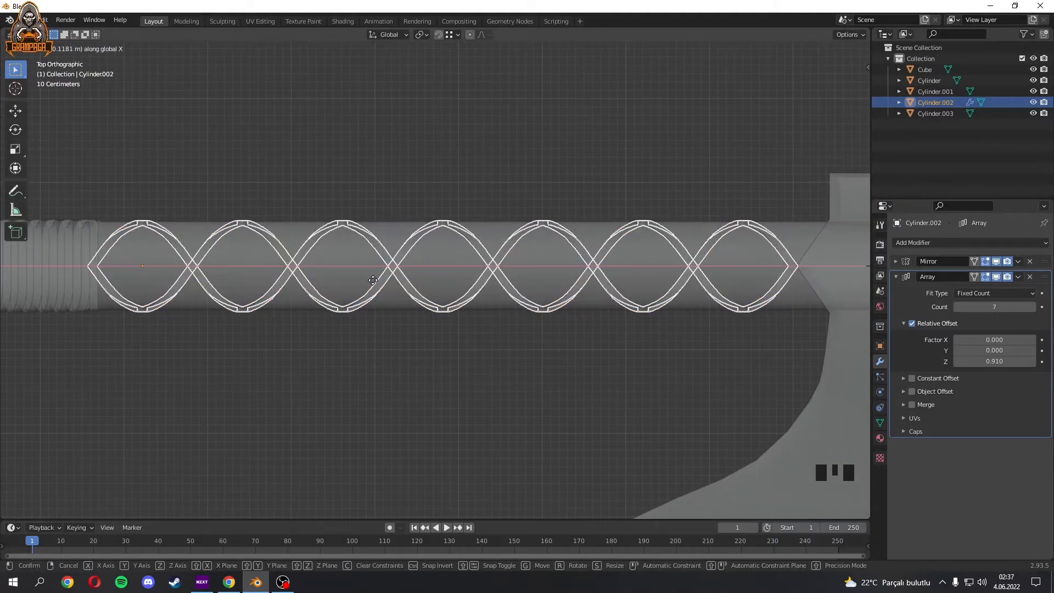
click(373, 281)
- Edit the axe head and scale an edge loop between the handle hole and the blade along Z
middle_drag(373, 281, 463, 225)
click(463, 225)
key(Tab)
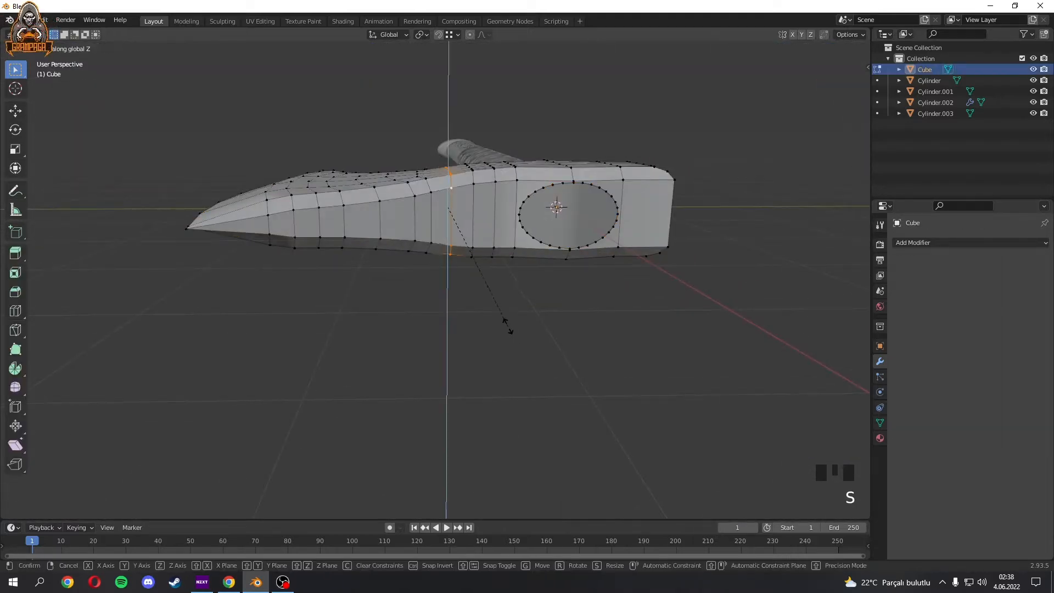
click(508, 327)
scroll(558, 383, up, 4)
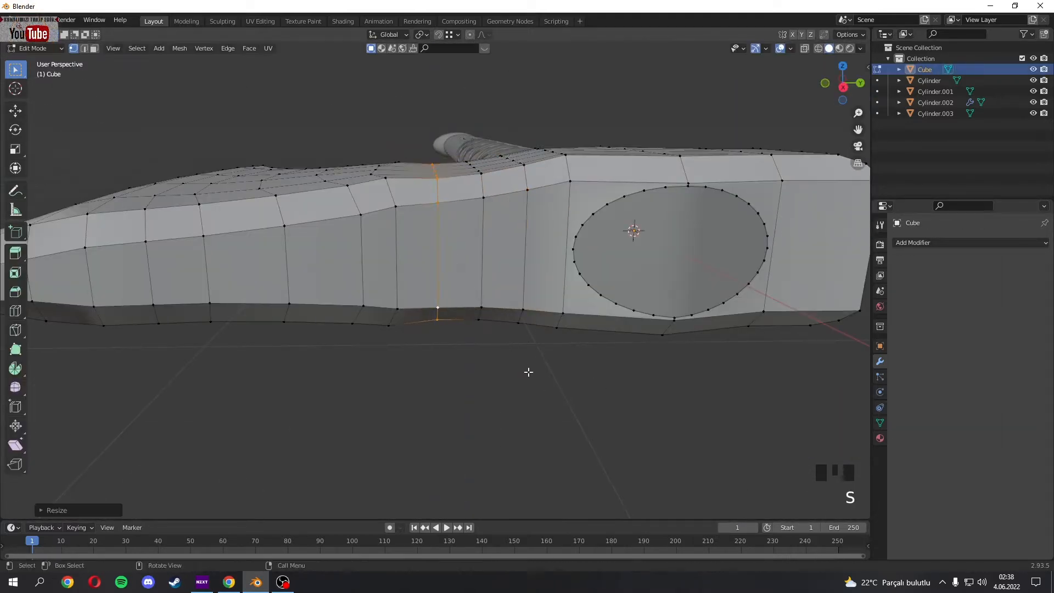
shift+middle_drag(516, 366, 289, 257)
key(s)
key(z)
key(z)
click(486, 315)
- Scale two edge loops near the blade's cutting end along Z to even out the taper
alt+click(412, 234)
key(s)
click(481, 333)
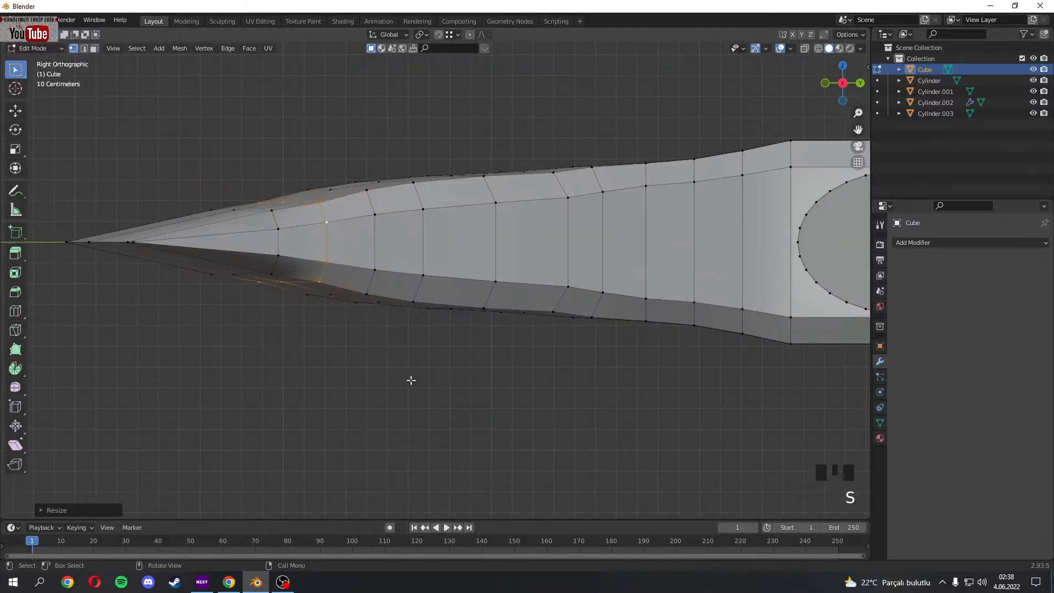
alt+click(360, 246)
key(s)
key(z)
mouse_move(411, 381)
shift+middle_down()
mouse_move(396, 396)
mouse_move(409, 400)
shift+middle_up()
click(447, 397)
- Scale the following edge loops toward the middle of the blade along Z to continue the taper
alt+click(372, 246)
key(s)
key(z)
key(z)
click(490, 394)
shift+middle_drag(490, 394, 454, 406)
alt+click(480, 308)
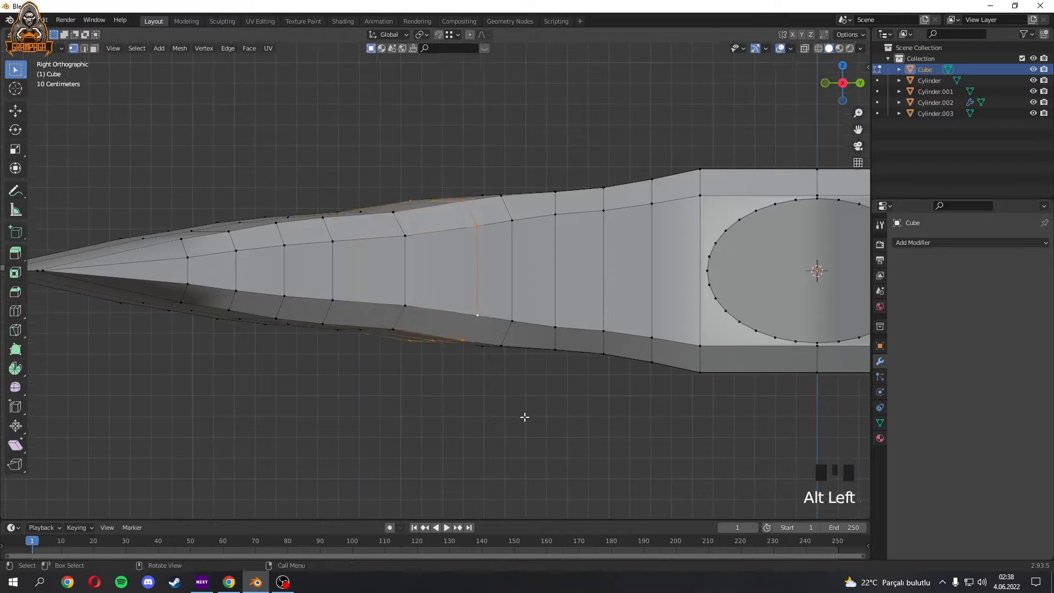
key(s)
key(z)
click(518, 404)
- Adjust the thickness of the next edge loop toward the handle hole and check the head's shape
shift+middle_drag(518, 404, 466, 402)
alt+click(464, 314)
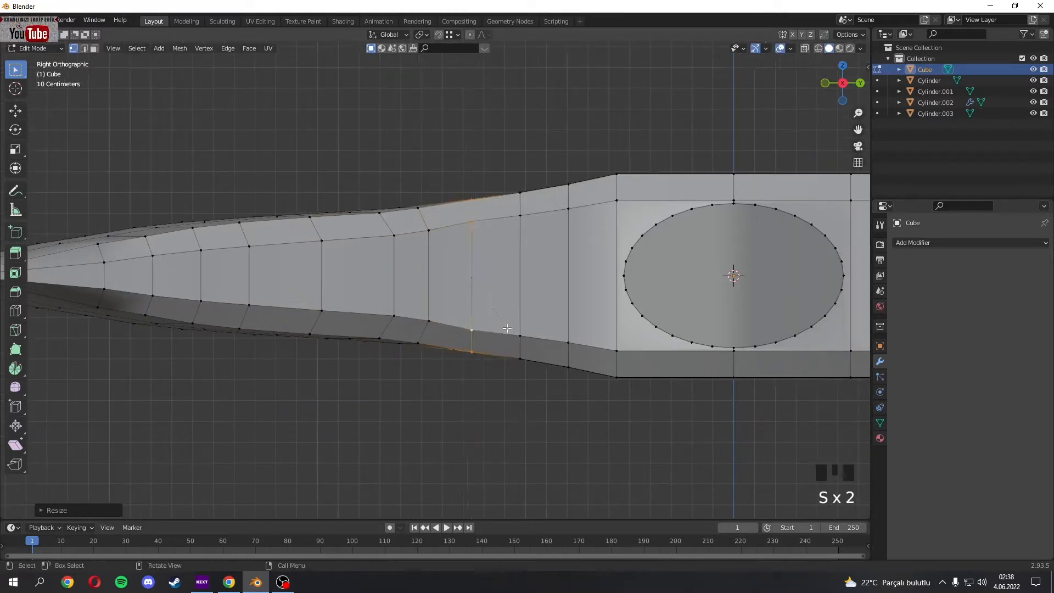
middle_drag(508, 328, 623, 304)
key(Tab)
scroll(565, 268, down, 6)
key(Tab)
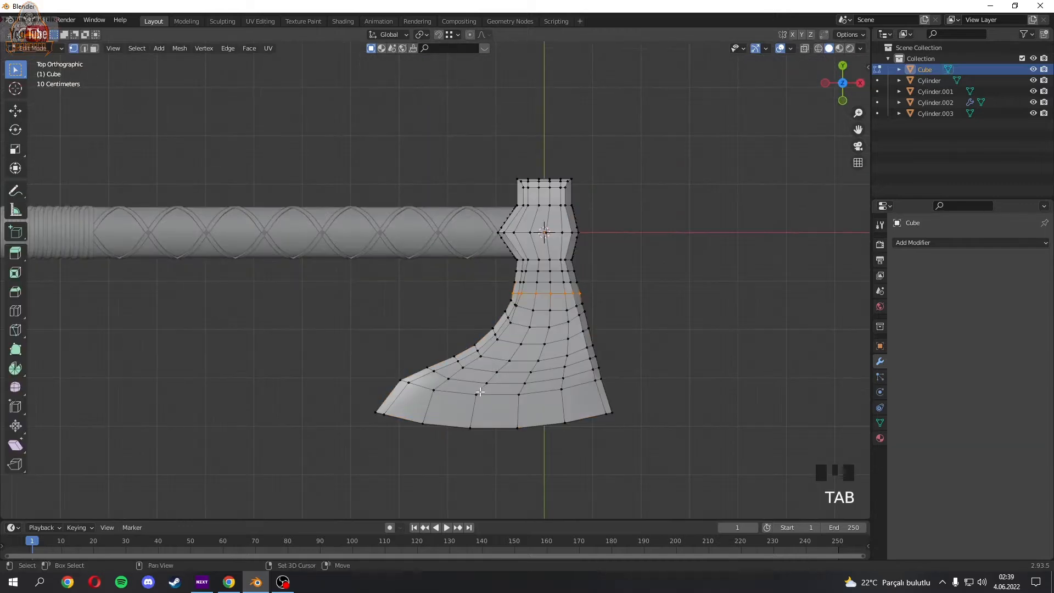
- In top view with X-ray on, move the vertices at the start of the blade's inner curve along X
scroll(461, 278, up, 5)
scroll(460, 277, up, 2)
shift+middle_drag(461, 278, 440, 412)
key(alt+z)
drag(557, 184, 538, 239)
key(g)
key(x)
click(550, 246)
scroll(551, 247, down, 3)
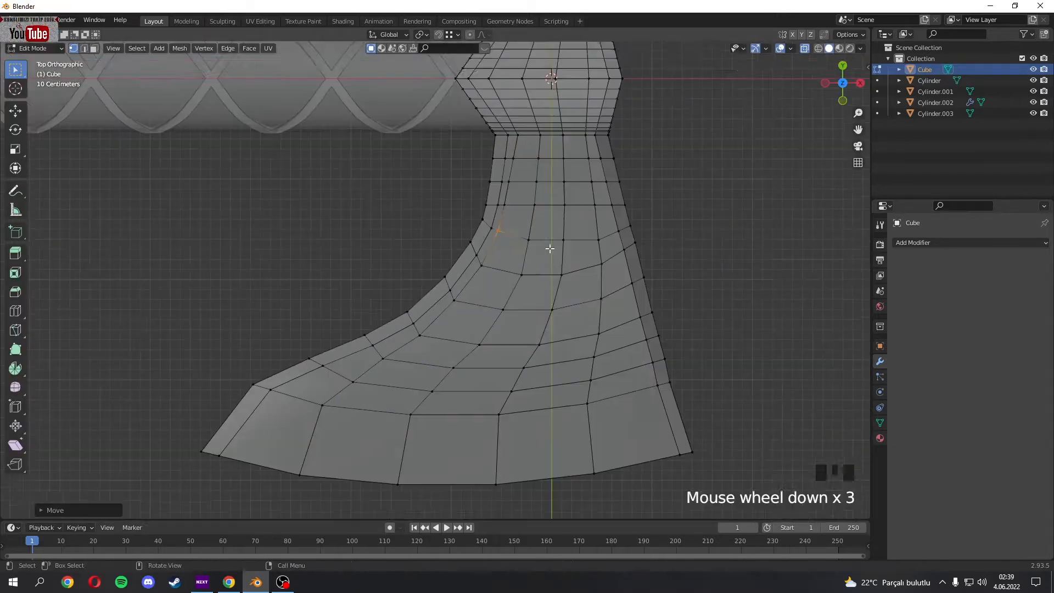
- Move more vertices along the blade's inner curve to smooth its outline, then turn X-ray off
shift+middle_drag(524, 258, 538, 240)
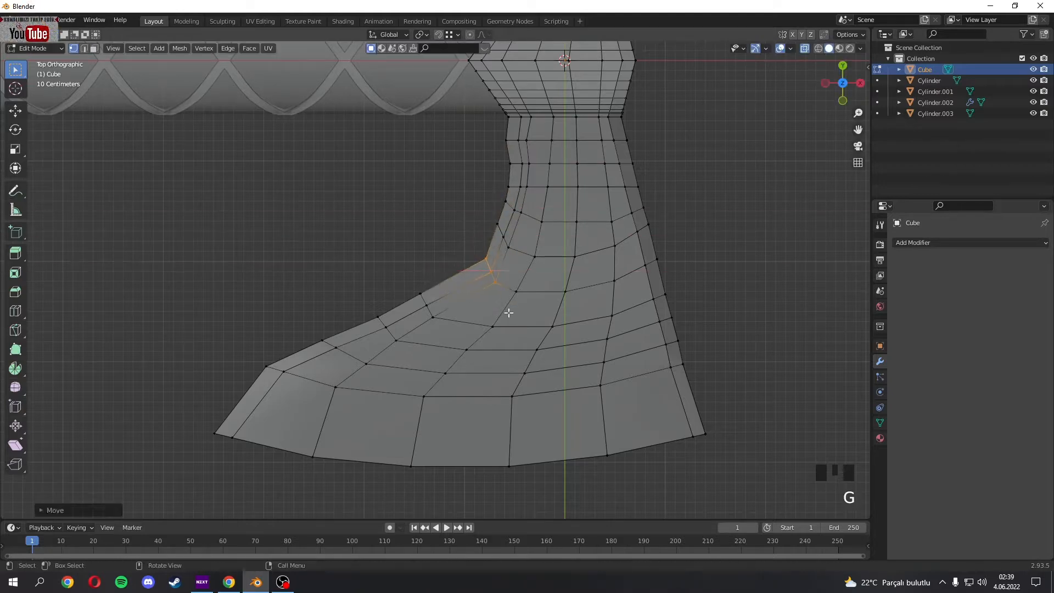
drag(418, 343, 418, 345)
key(g)
click(443, 351)
key(alt+z)
middle_drag(445, 351, 552, 230)
key(Tab)
key(Tab)
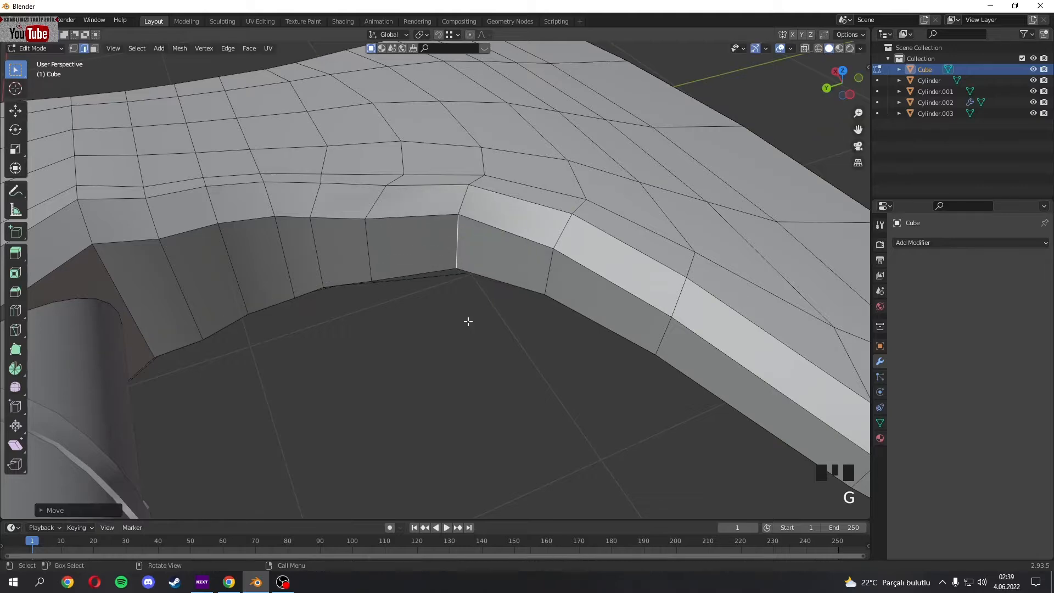
- Examine the axe head's outline and inner curve from above and from other angles
key(KP_7)
shift+middle_drag(469, 321, 403, 252)
click(482, 315)
key(Tab)
scroll(508, 266, down, 6)
scroll(432, 301, up, 3)
key(Tab)
key(Tab)
middle_drag(491, 308, 490, 332)
key(Tab)
key(KP_5)
key(Tab)
scroll(480, 354, down, 3)
- In side view, narrow the edge loop behind the handle hole and the head's back end along Z
key(KP_3)
key(Tab)
scroll(516, 322, up, 4)
key(s)
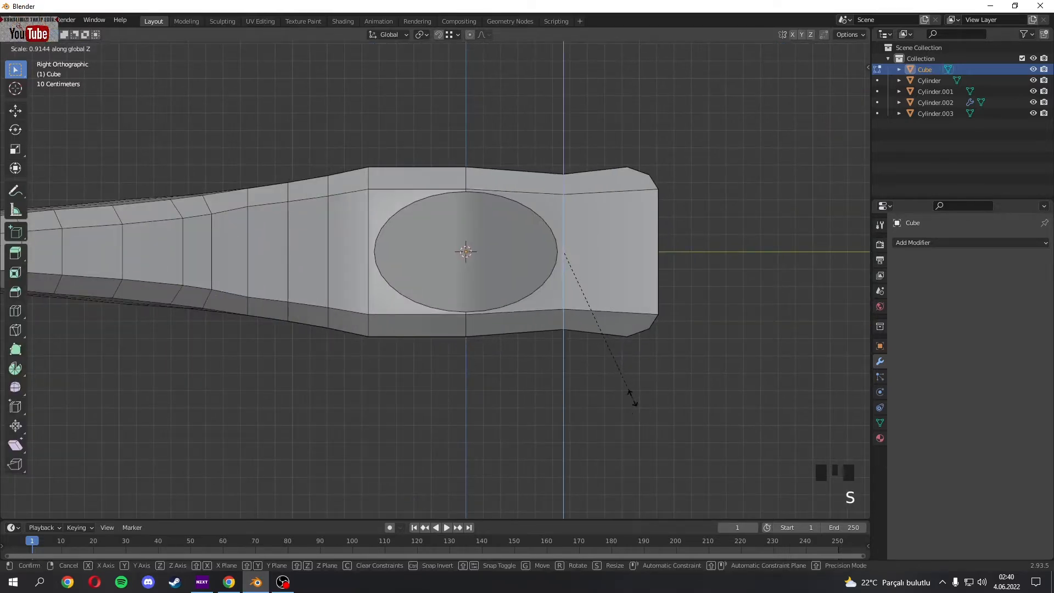
click(804, 48)
drag(738, 121, 601, 389)
key(s)
key(z)
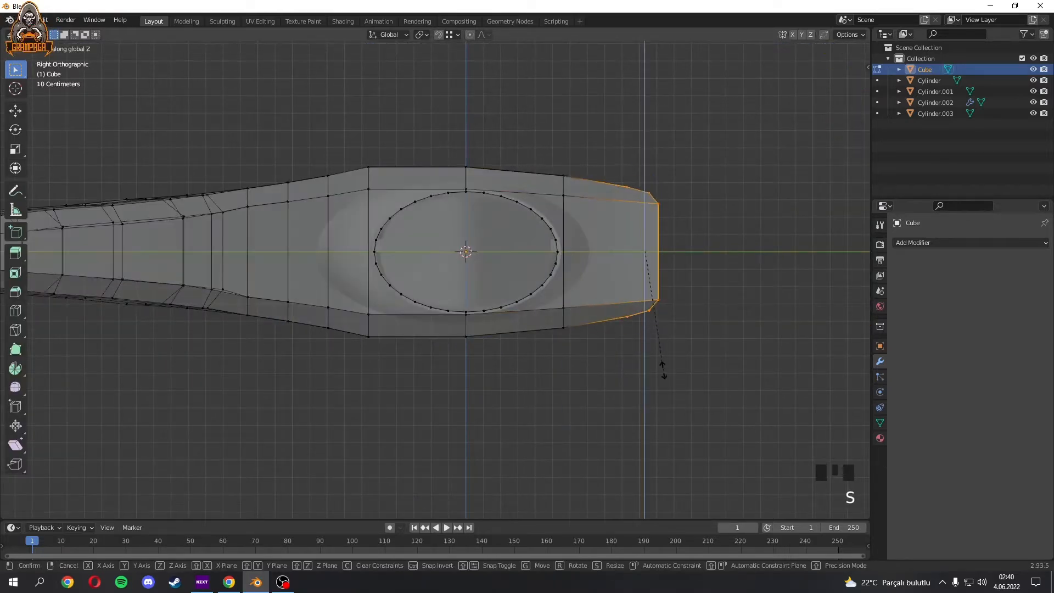
- Select the edge loop on the blade side of the handle hole and narrow it along Z
shift+middle_drag(664, 369, 767, 374)
drag(455, 143, 475, 394)
key(s)
key(z)
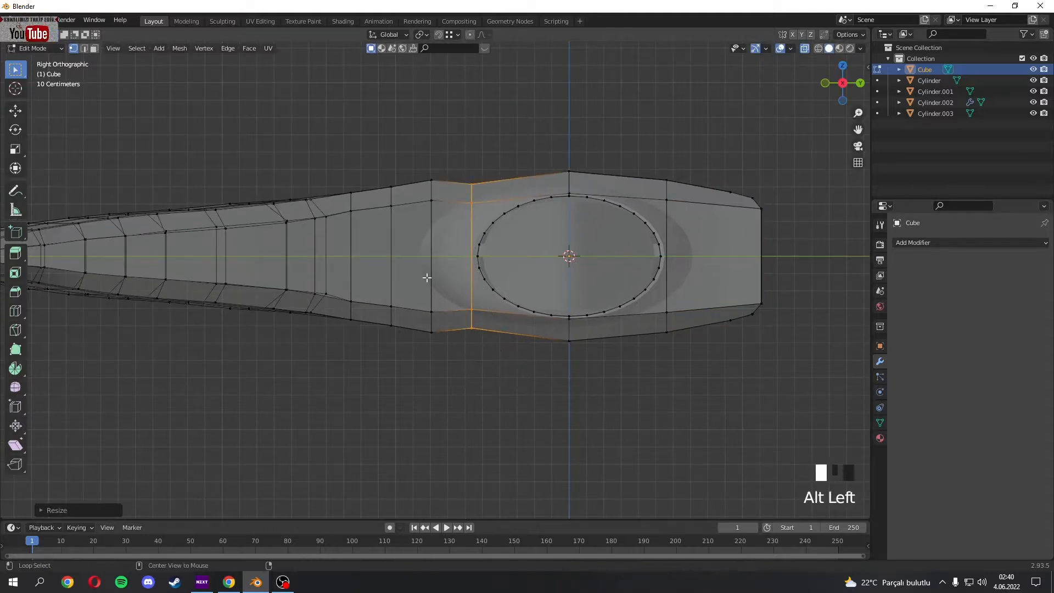
- Select the entire blade section forward of the handle hole and scale it along Z
alt+click(430, 278)
shift+middle_drag(443, 203, 528, 248)
drag(450, 359, 16, 379)
scroll(485, 452, up, 3)
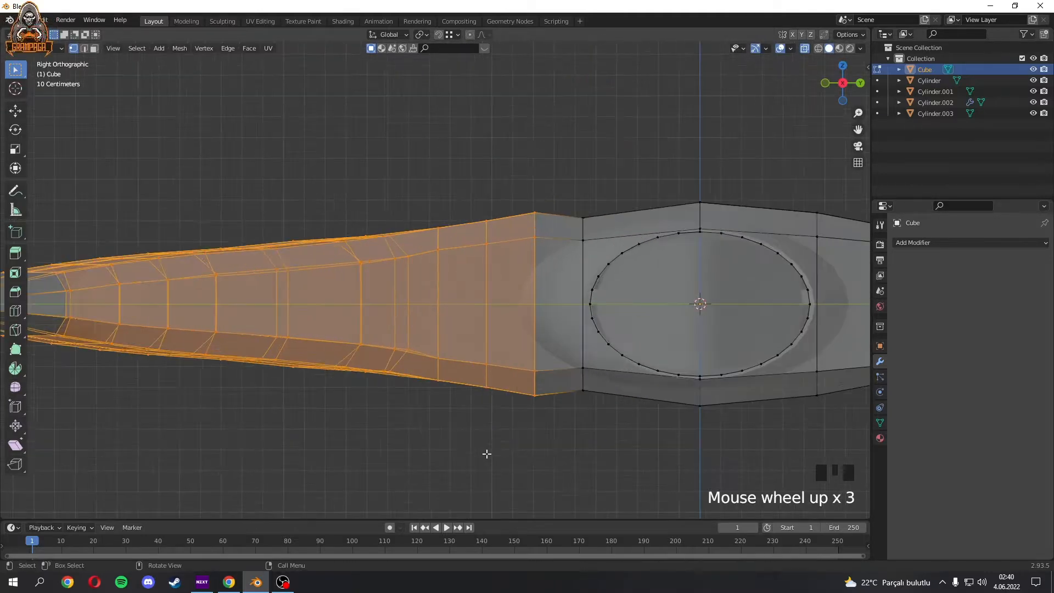
shift+middle_drag(485, 452, 565, 440)
key(s)
key(z)
- Turn off X-ray and examine the blade's thickness and tip from the side
click(805, 49)
key(Tab)
middle_drag(522, 362, 576, 342)
scroll(446, 359, up, 3)
key(Tab)
click(430, 339)
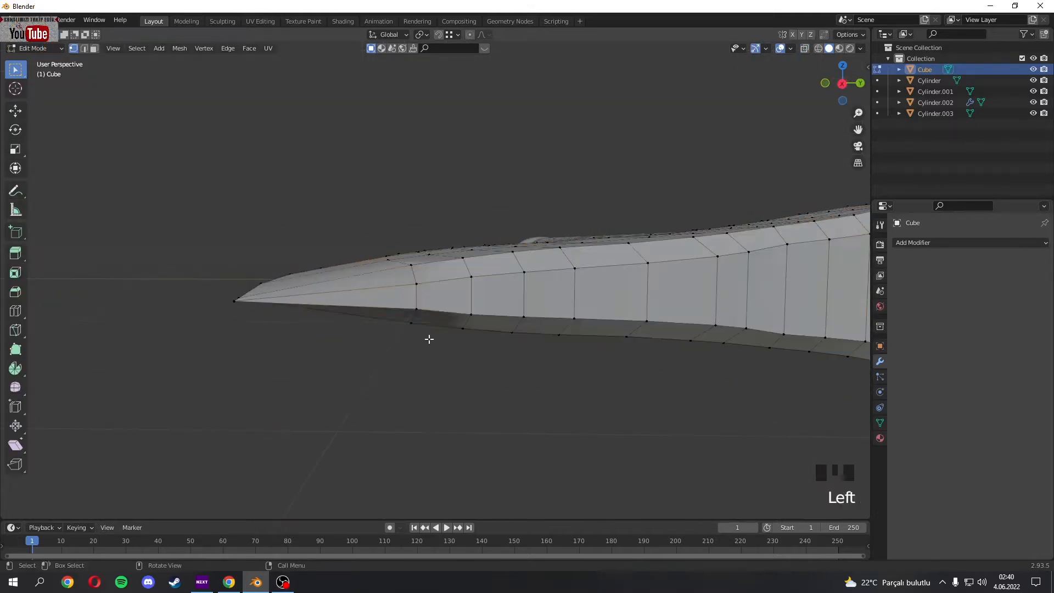
- Finish editing the axe head, add a UV sphere and move it along X over the handle
key(Tab)
middle_drag(473, 381, 525, 324)
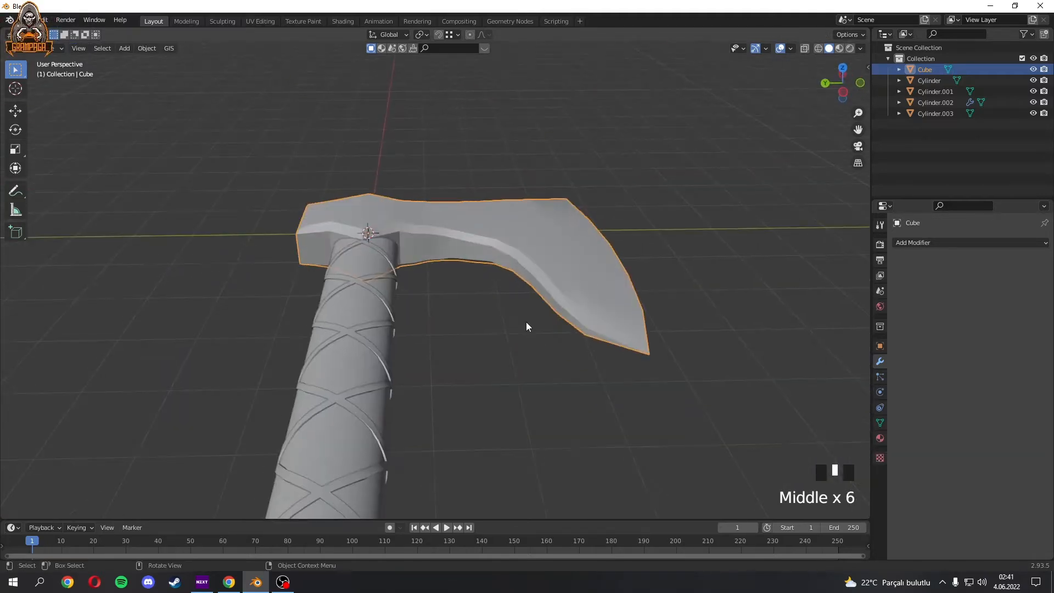
scroll(604, 310, down, 3)
middle_drag(631, 306, 586, 283)
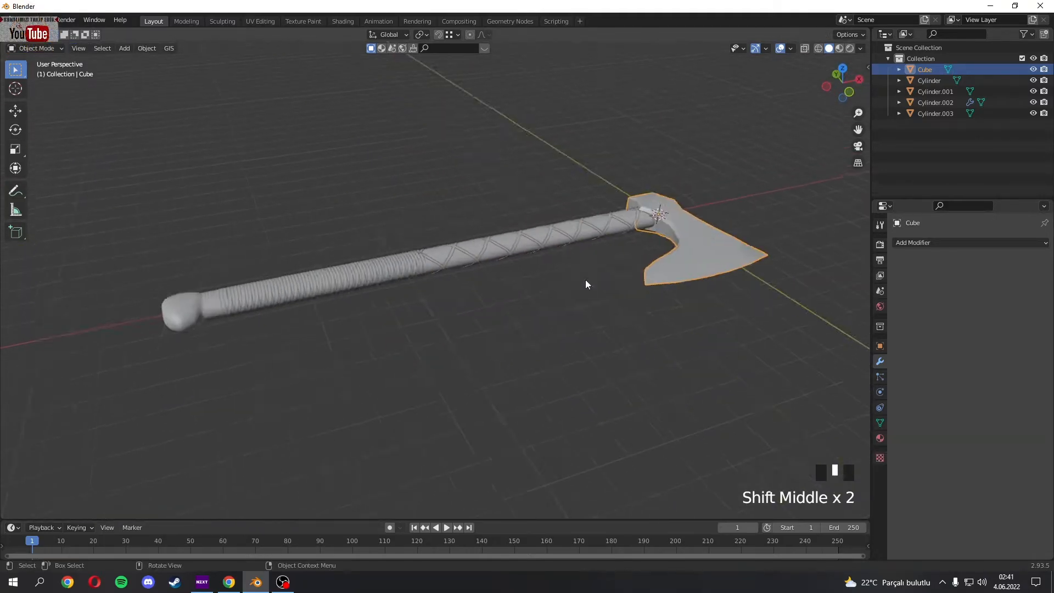
scroll(582, 296, up, 5)
key(shift+a)
click(626, 122)
scroll(616, 324, down, 6)
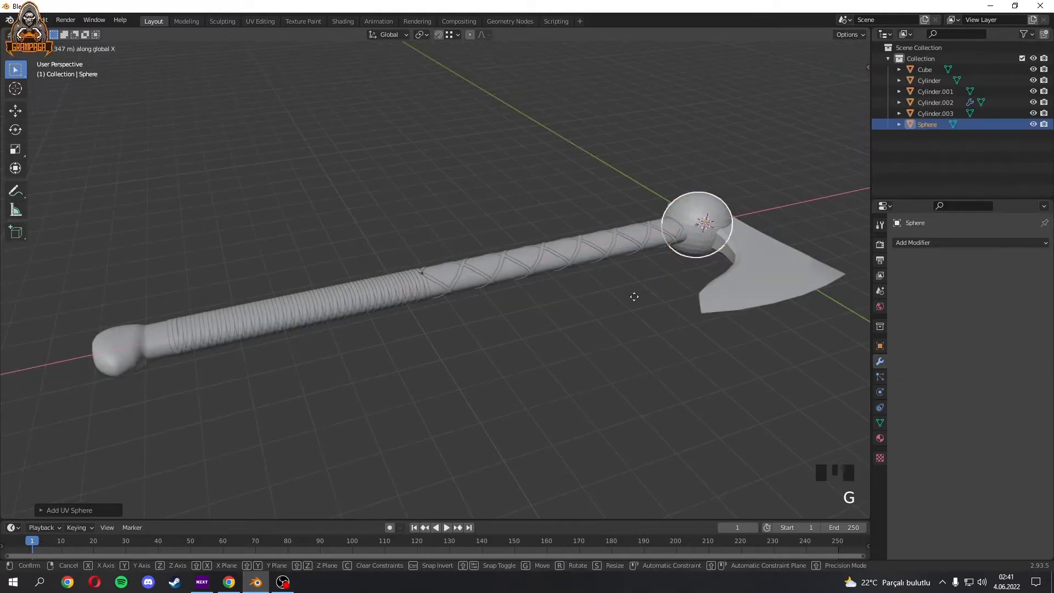
- In front view with X-ray on, delete the vertices of the sphere's lower half to leave a dome
key(KP_1)
key(Tab)
click(805, 48)
drag(324, 252, 527, 338)
key(x)
click(528, 344)
key(Tab)
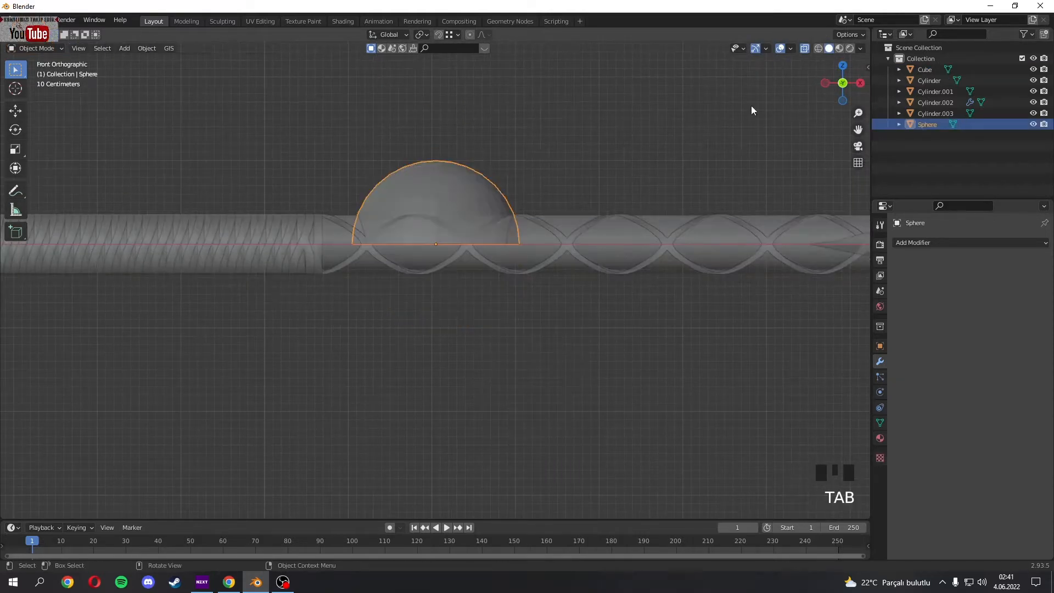
click(805, 49)
- Scale the dome down to stud size and move it to the handle's upper surface
key(s)
key(g)
click(463, 313)
scroll(464, 304, up, 2)
scroll(488, 330, up, 13)
shift+middle_drag(463, 304, 631, 325)
key(g)
click(505, 339)
- Adjust the stud's height along Z against the strap and rescale it
scroll(499, 310, down, 4)
scroll(599, 362, up, 4)
key(g)
key(z)
click(671, 340)
key(s)
click(662, 334)
- Move the stud along the handle to the last strap crossing beside the coiled grip wrap
shift+middle_drag(264, 286, 410, 312)
middle_drag(417, 264, 467, 340)
shift+middle_drag(472, 313, 527, 308)
scroll(497, 325, down, 6)
click(485, 294)
shift+middle_drag(522, 308, 498, 314)
scroll(497, 314, up, 4)
shift+middle_drag(516, 278, 473, 299)
click(514, 246)
scroll(570, 283, up, 4)
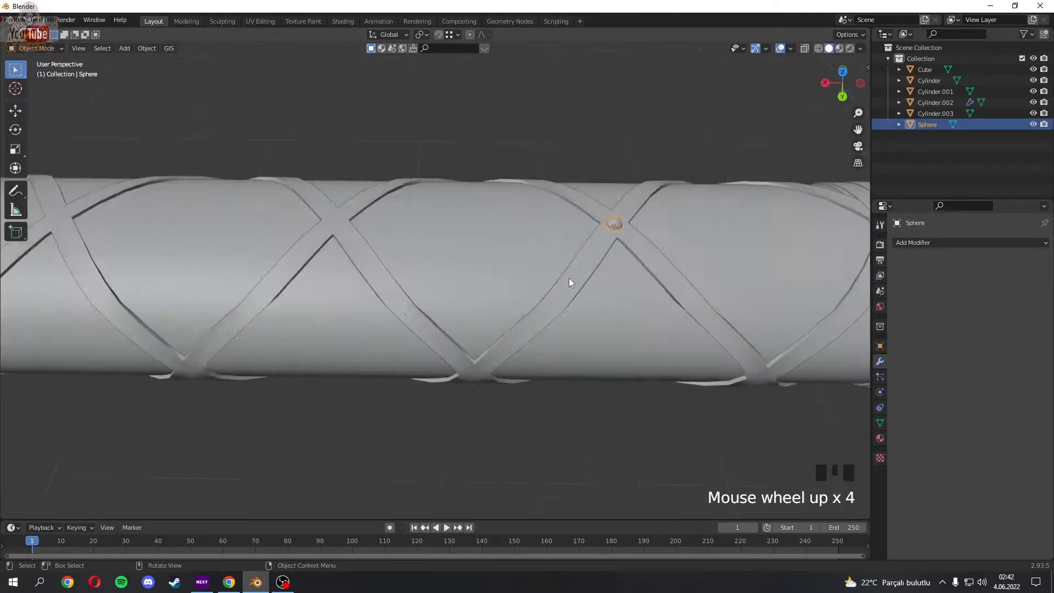
key(g)
click(769, 278)
shift+middle_drag(770, 277, 598, 277)
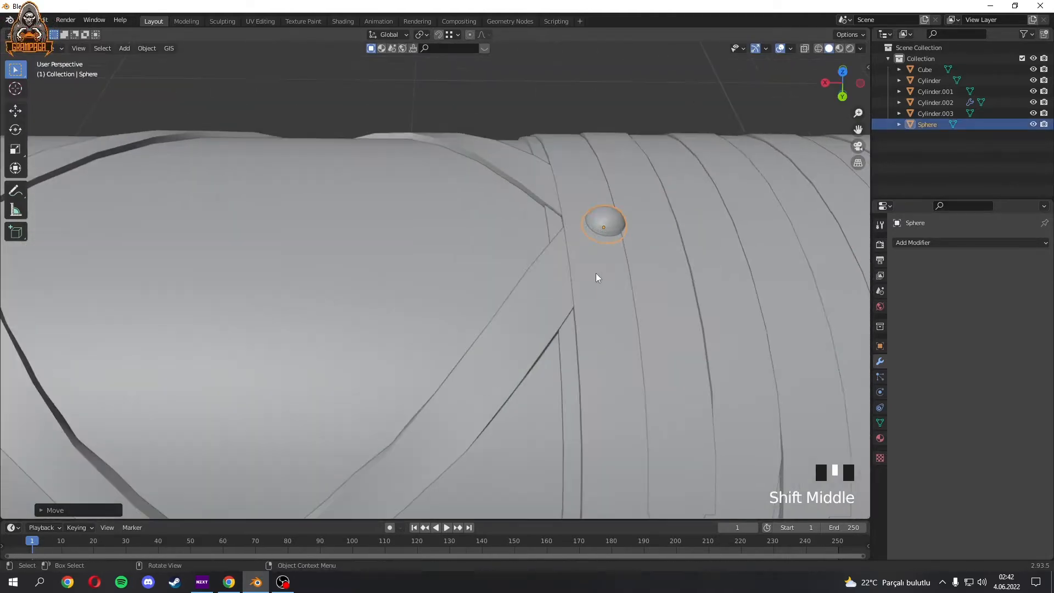
- Join the stud to the lattice strap object and check the repeated studs at the crossings
click(639, 283)
scroll(520, 295, down, 5)
shift+click(632, 275)
key(ctrl+j)
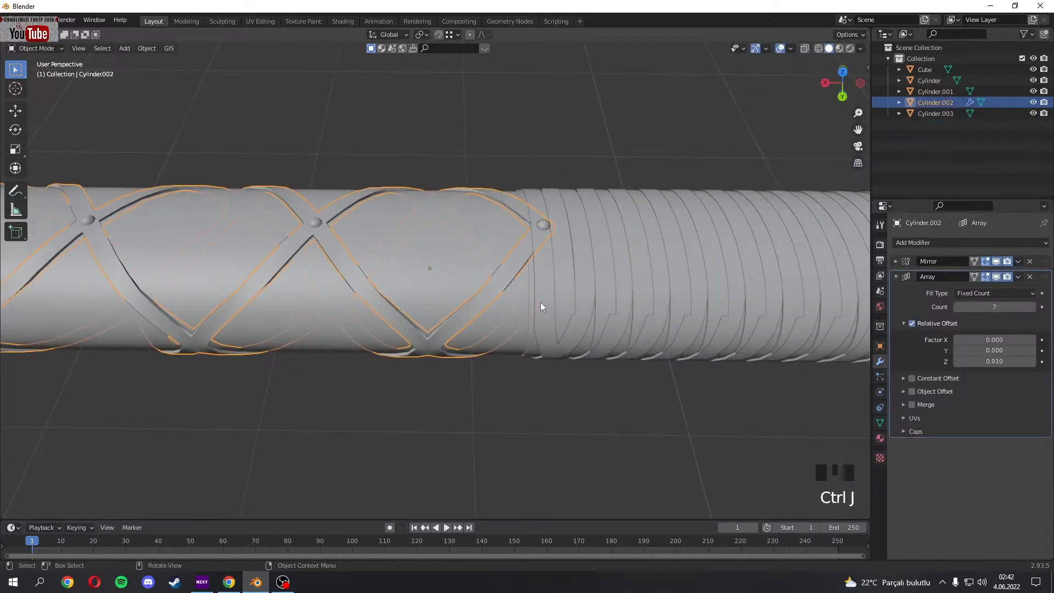
scroll(541, 302, up, 5)
scroll(558, 253, up, 4)
middle_drag(477, 265, 516, 233)
scroll(558, 253, down, 6)
- In the lattice mesh, select the whole linked stud and rescale it
click(521, 286)
middle_drag(522, 285, 445, 288)
scroll(466, 286, down, 6)
scroll(444, 289, up, 8)
key(Tab)
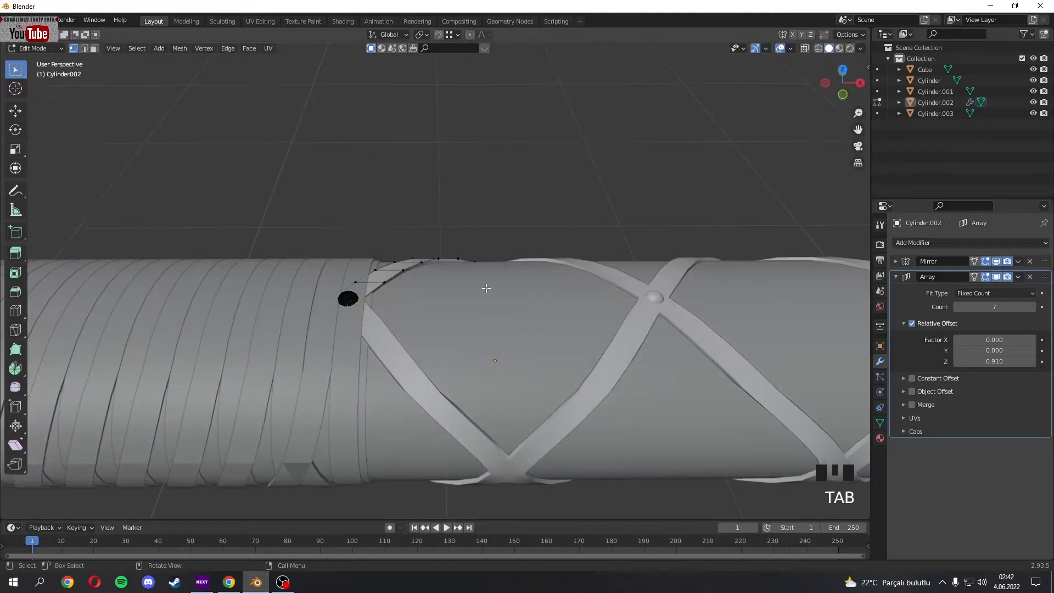
click(349, 298)
key(l)
scroll(349, 298, up, 8)
key(s)
click(548, 301)
key(Tab)
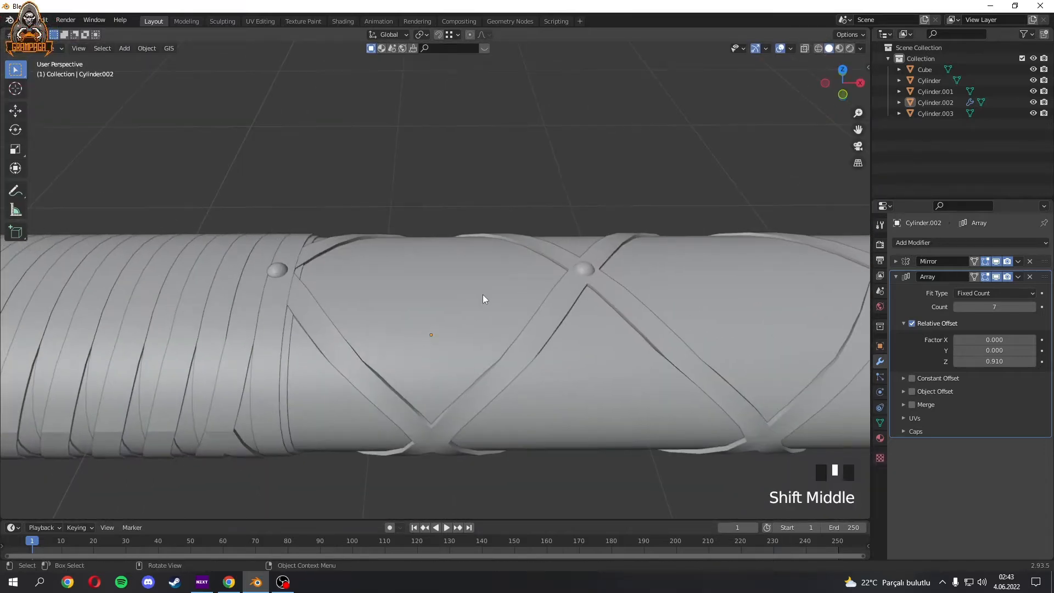
- Move the stud vertically so that its base sits on the strap crossing
key(Tab)
key(g)
key(z)
middle_drag(530, 305, 527, 357)
scroll(706, 325, up, 9)
shift+middle_drag(706, 324, 626, 316)
scroll(551, 313, down, 9)
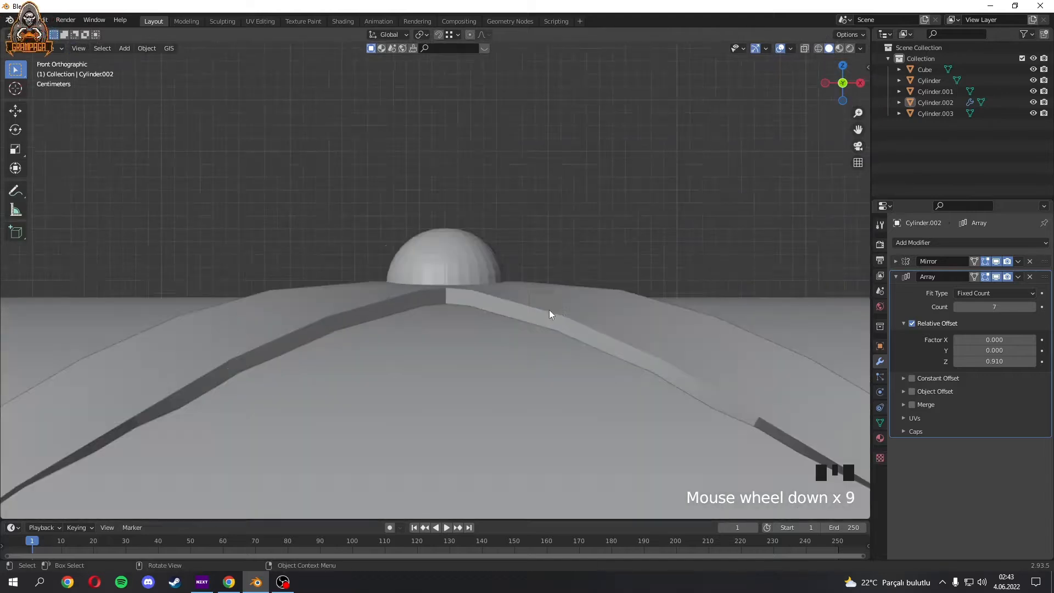
scroll(502, 306, up, 8)
key(g)
click(634, 302)
scroll(604, 301, down, 4)
- Move the stud along X onto the end of the strap beside the grip wrap
shift+middle_drag(426, 293, 481, 362)
shift+scroll(481, 362, down, 2)
key(KP_Decimal)
scroll(599, 311, down, 4)
key(g)
key(x)
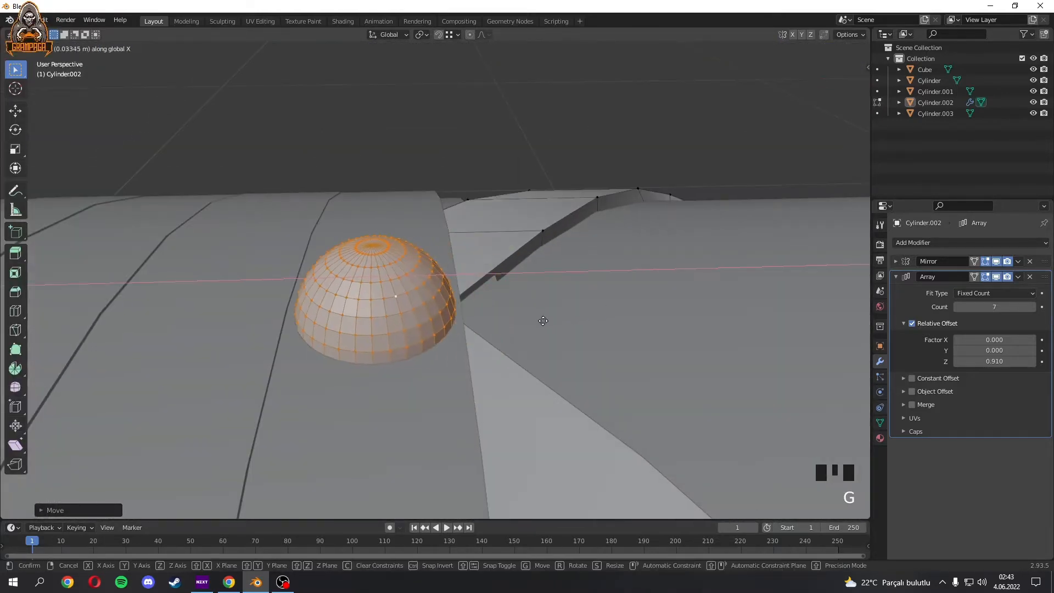
click(517, 316)
shift+middle_drag(464, 303, 482, 299)
- In top view with X-ray on, delete the half of the stud that faces the grip wrap
key(KP_7)
key(alt+z)
shift+middle_drag(476, 233, 550, 223)
drag(341, 155, 438, 376)
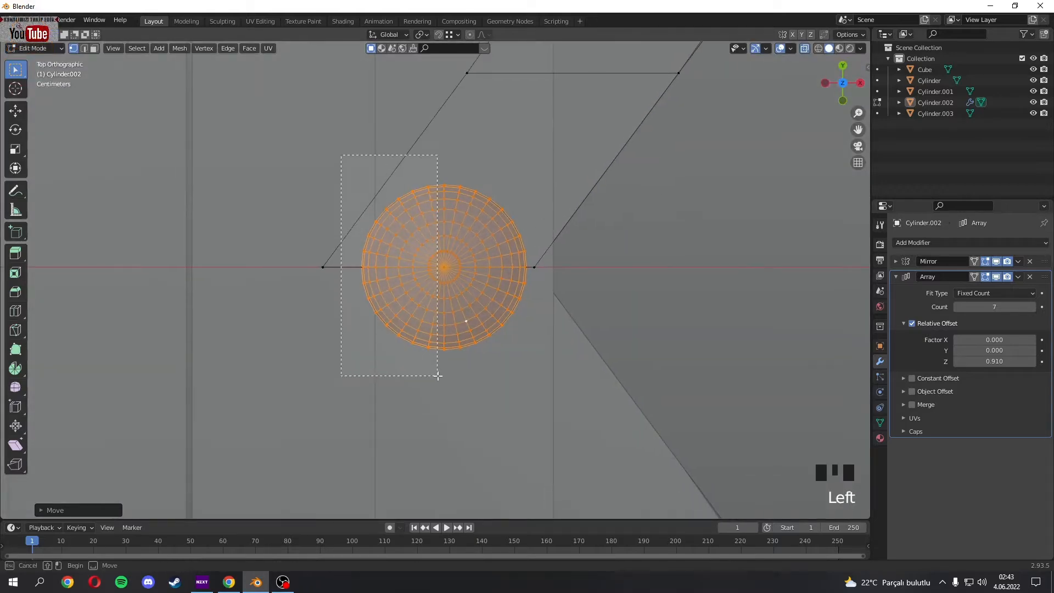
key(x)
click(462, 361)
key(alt+z)
- In front view, select the linked half stud and move it along X to close the gap between the halves
scroll(604, 247, down, 5)
middle_drag(638, 216, 615, 148)
key(KP_1)
shift+middle_drag(608, 266, 426, 280)
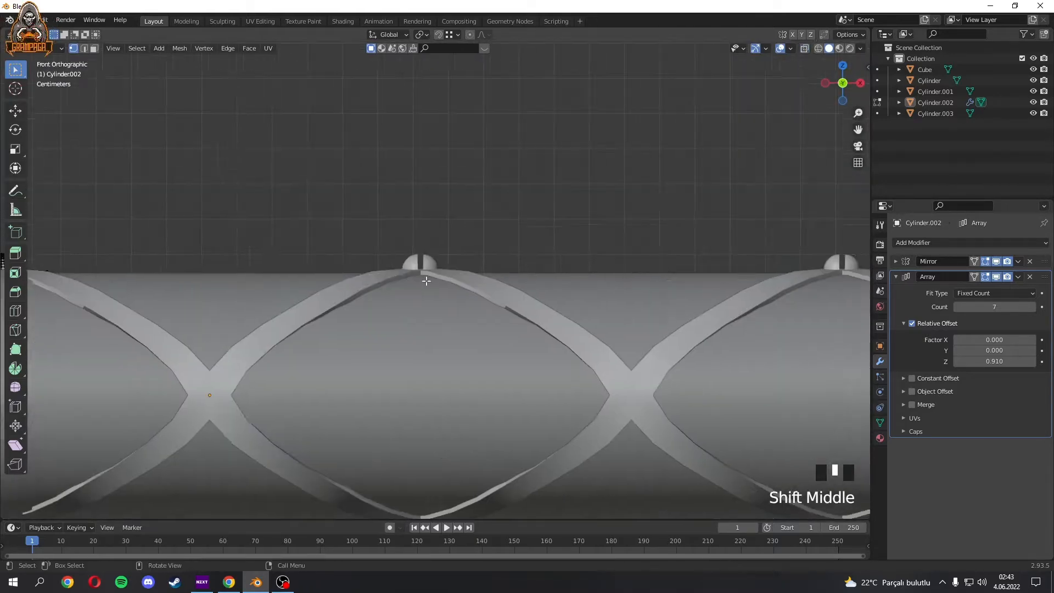
scroll(224, 270, down, 10)
key(l)
scroll(414, 311, up, 17)
key(g)
key(x)
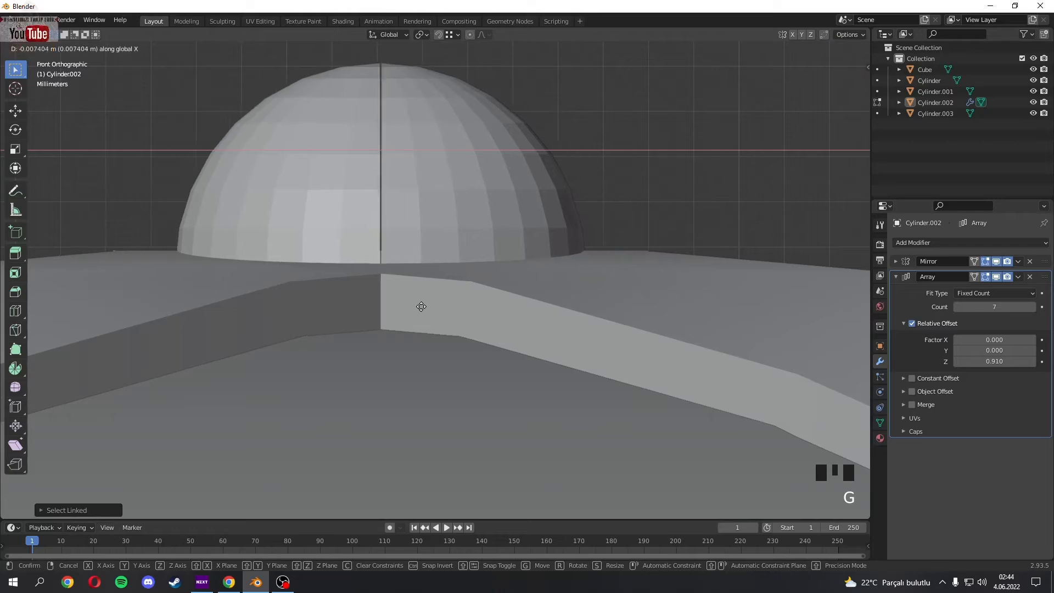
- Nudge the half stud again until the remaining hairline gap is closed
shift+scroll(324, 275, up, 1)
scroll(447, 315, up, 5)
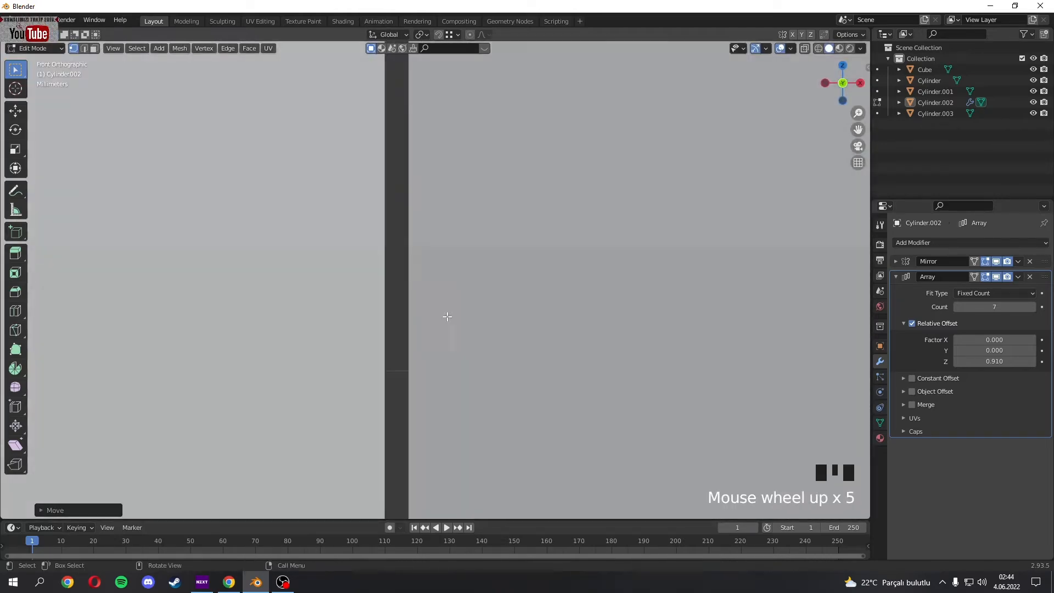
key(g)
click(433, 304)
scroll(433, 305, down, 20)
middle_drag(432, 304, 522, 298)
scroll(555, 263, down, 10)
- Select the axe head and assign the existing material named Material to it
middle_drag(555, 262, 385, 264)
scroll(565, 229, up, 8)
scroll(512, 253, down, 10)
click(649, 222)
click(880, 438)
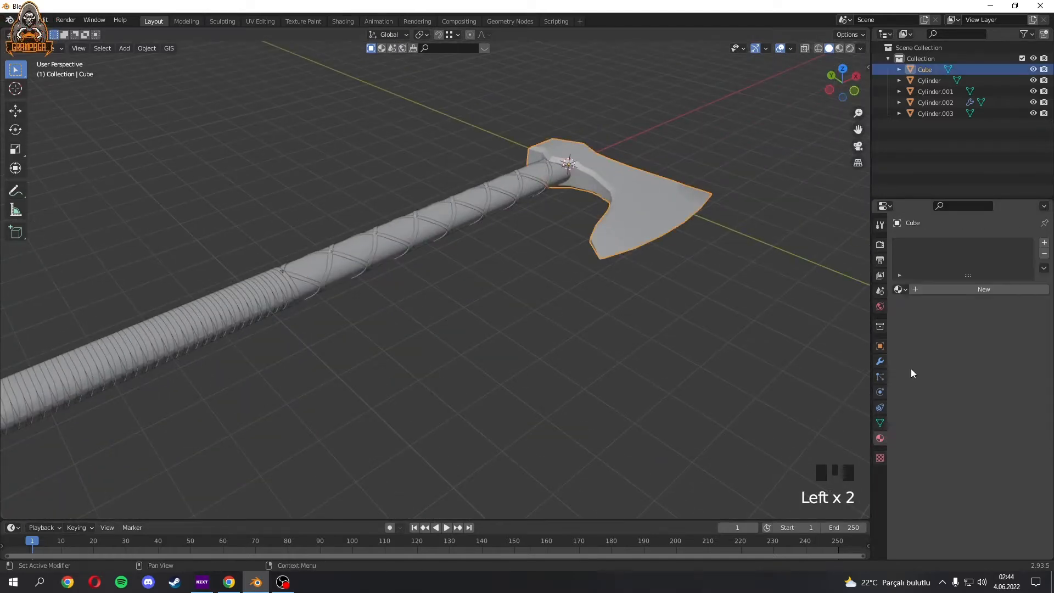
click(899, 289)
click(927, 302)
- In the axe head mesh, select the bevelled faces along the blade and undo the mistaken loop selection
key(Tab)
mouse_move(697, 275)
middle_down()
mouse_move(671, 279)
mouse_move(687, 273)
middle_up()
scroll(668, 215, up, 6)
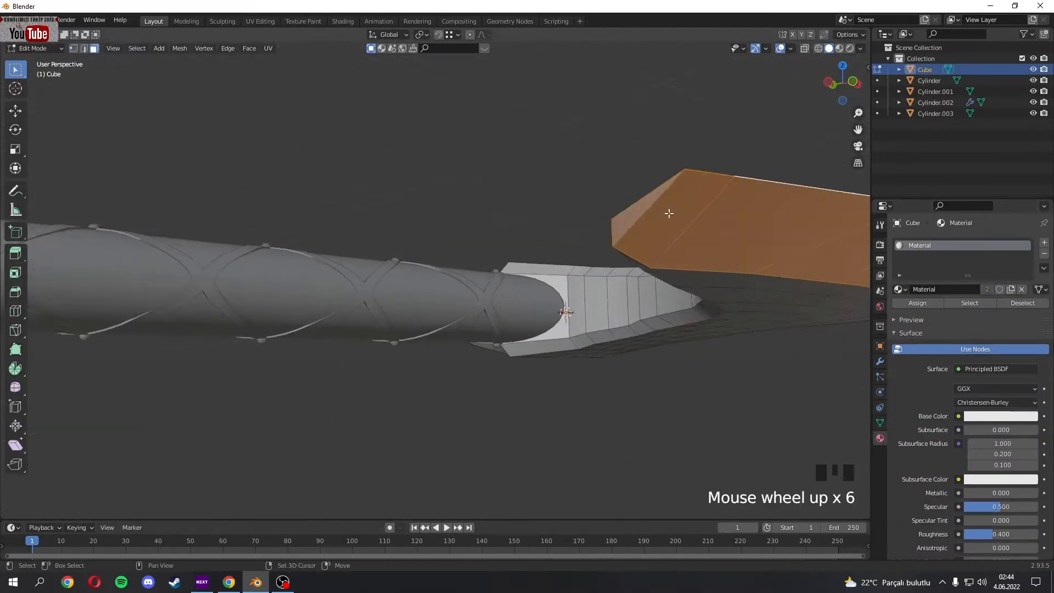
scroll(581, 291, up, 5)
shift+middle_drag(581, 291, 688, 200)
alt+shift+click(689, 200)
key(ctrl+z)
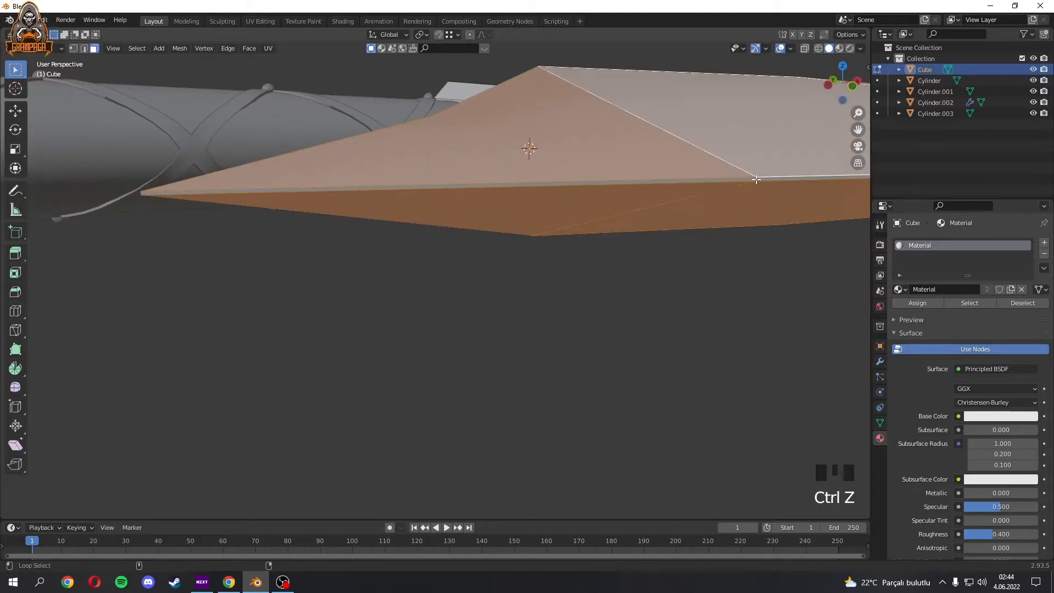
- Add the thin cutting-edge faces to the selection and assign them a new material in a second slot
scroll(749, 228, down, 2)
scroll(748, 228, up, 1)
scroll(748, 227, up, 4)
alt+shift+click(790, 165)
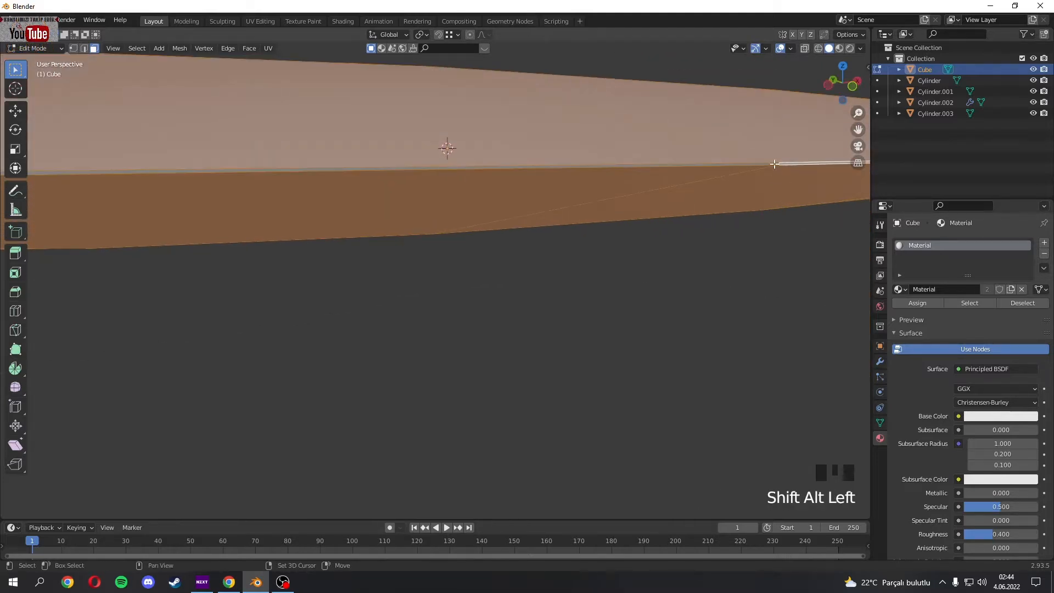
shift+middle_drag(791, 164, 1000, 258)
scroll(654, 287, down, 2)
shift+click(650, 285)
click(1044, 243)
click(922, 311)
click(918, 325)
key(Tab)
- Create a new material for the handle, then hide it briefly to check the wrap and unhide it
middle_drag(582, 259, 352, 258)
click(494, 206)
click(928, 290)
shift+middle_drag(816, 282, 427, 252)
scroll(426, 252, up, 2)
key(h)
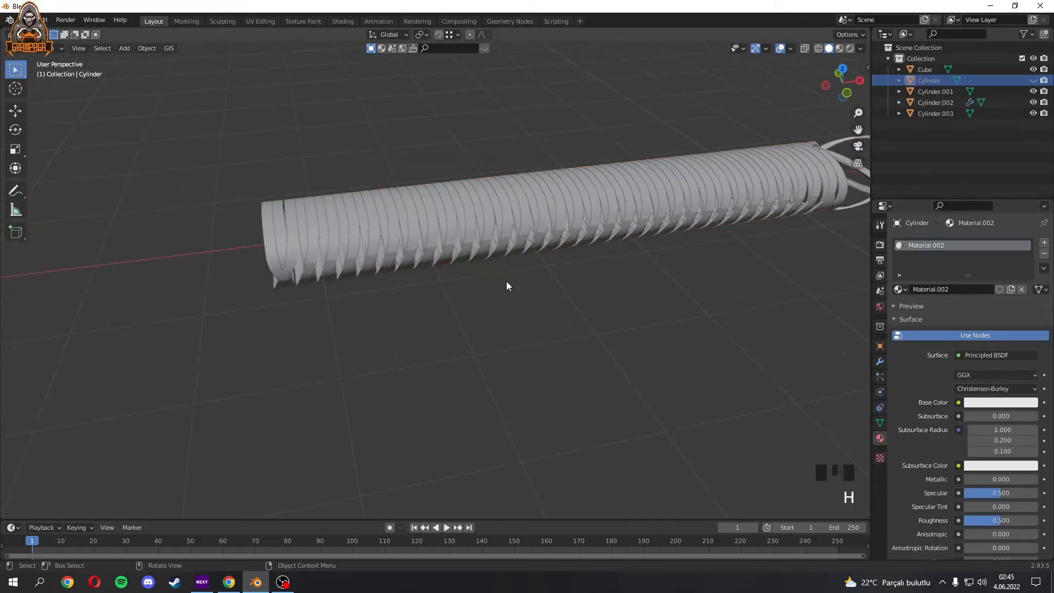
key(alt+h)
- Select face loops on the handle mesh, add a second material slot and assign it to them
key(Tab)
alt+click(286, 288)
middle_drag(286, 288, 379, 236)
scroll(379, 236, up, 4)
shift+middle_drag(379, 236, 499, 291)
scroll(499, 292, up, 4)
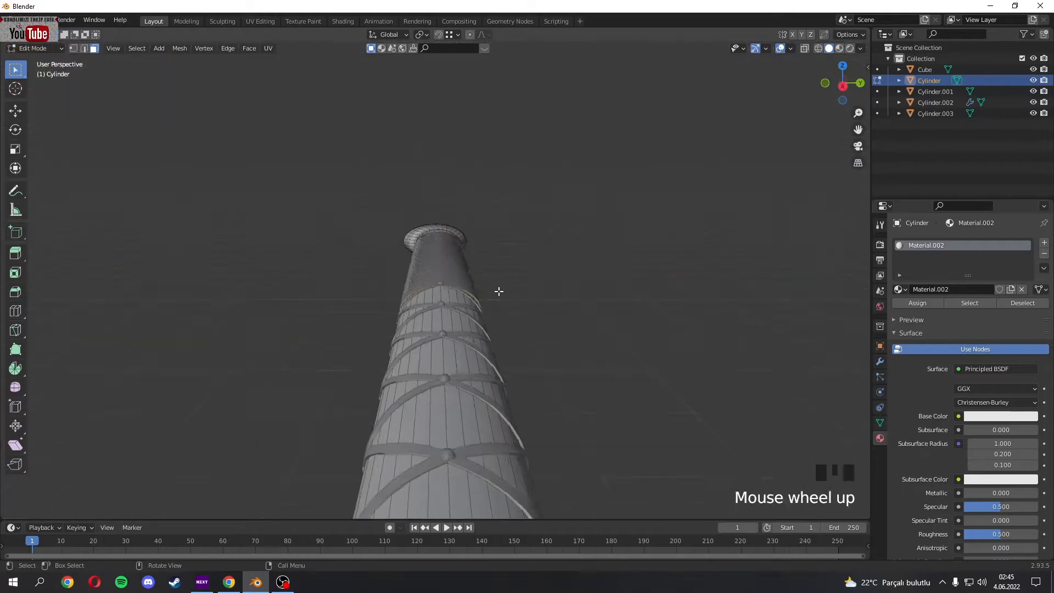
alt+shift+click(554, 413)
click(1044, 242)
click(916, 326)
key(Tab)
- Select the coiled grip wrap and create a new material for it
scroll(467, 291, down, 8)
middle_drag(417, 274, 558, 302)
click(601, 226)
shift+middle_drag(604, 228, 644, 334)
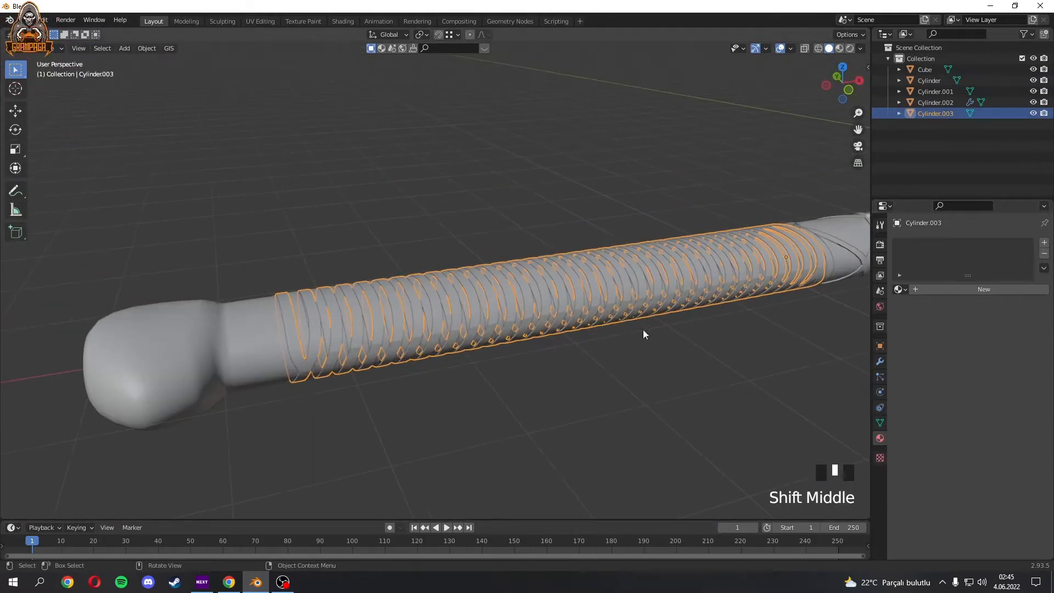
click(928, 290)
- Select the criss-cross lattice strap with its studs and create a new material for it
middle_drag(549, 308, 659, 263)
shift+middle_drag(659, 263, 357, 264)
click(577, 269)
click(931, 290)
scroll(631, 205, up, 3)
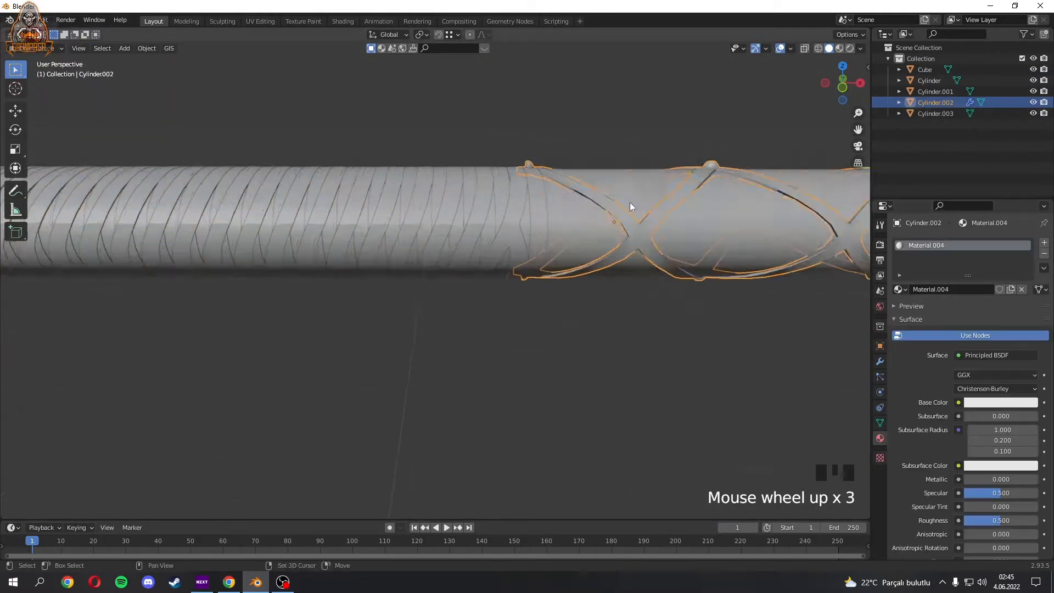
- Select the lattice strap's studs in its mesh, add a second material slot with a new material and assign it to them
shift+middle_drag(631, 205, 577, 316)
scroll(577, 307, up, 4)
key(Tab)
click(519, 268)
click(1045, 243)
click(931, 289)
click(917, 303)
scroll(494, 274, down, 8)
mouse_move(494, 274)
middle_down()
mouse_move(549, 247)
mouse_move(568, 304)
middle_up()
key(Tab)
- Set the viewport shading to MatCap lighting with random object colours
click(860, 48)
click(858, 187)
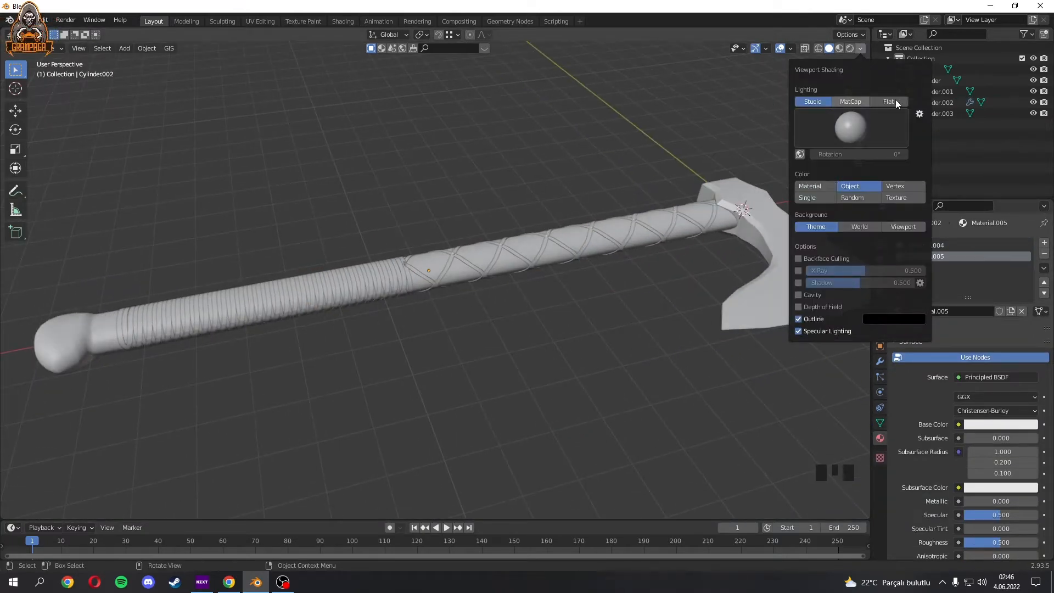
click(856, 101)
click(851, 126)
click(831, 168)
- Select the lattice strap and apply its modifiers, including the Mirror modifier
scroll(551, 271, up, 5)
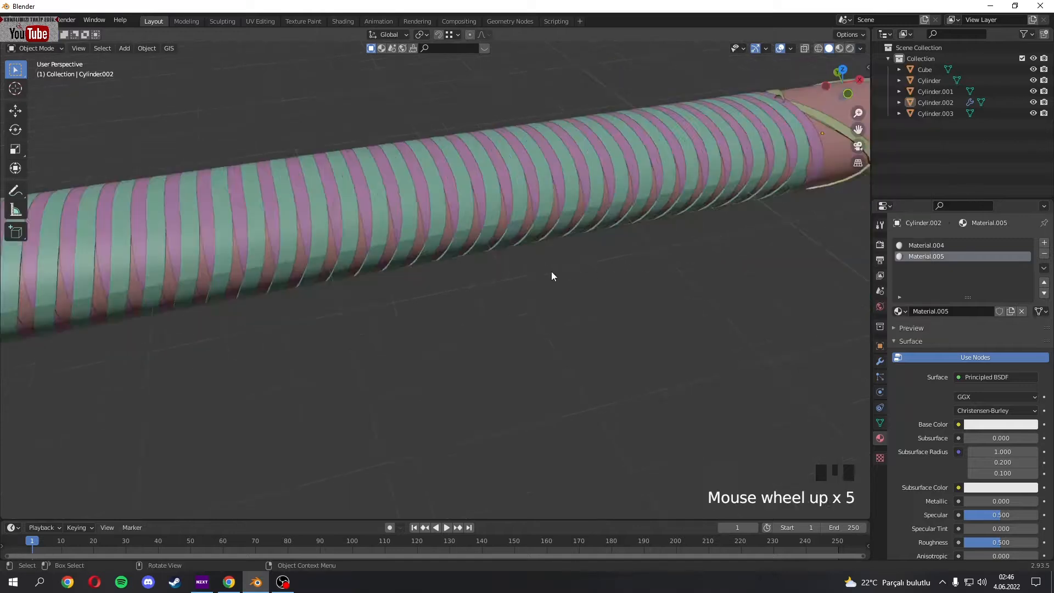
shift+middle_drag(551, 272, 572, 246)
click(572, 246)
click(880, 361)
click(1020, 271)
click(983, 282)
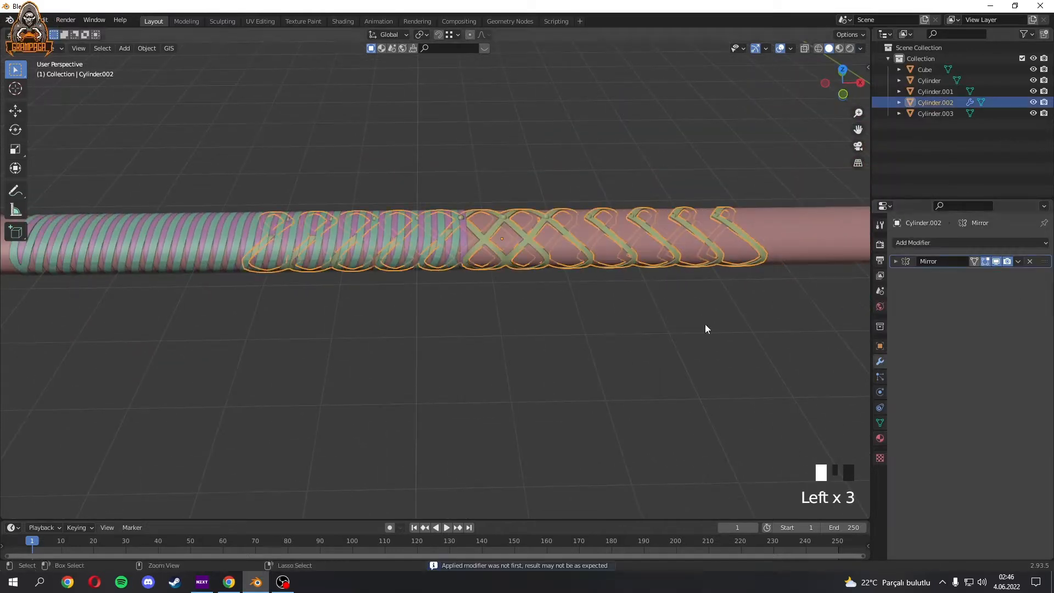
click(1020, 271)
click(982, 277)
- Delete the stud at the end of the lattice strap that overlaps the grip wrap
key(Tab)
scroll(504, 216, up, 6)
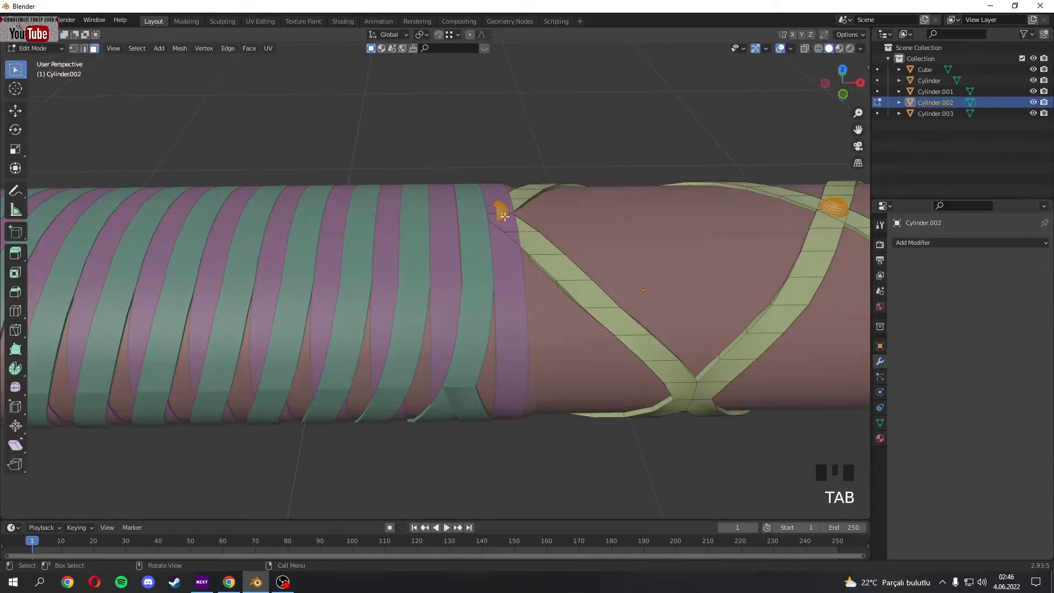
key(x)
click(501, 219)
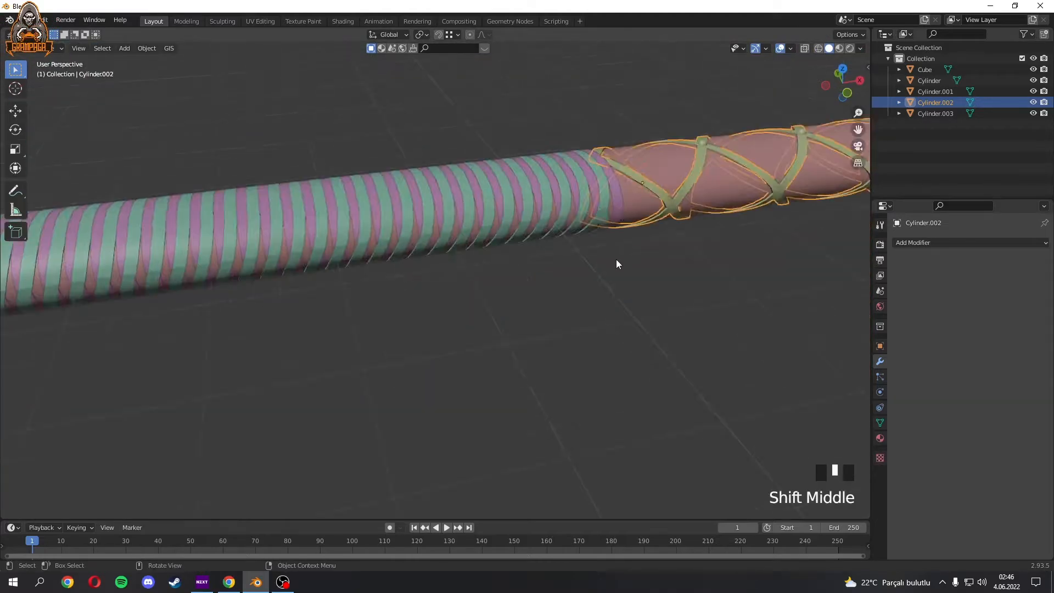
middle_drag(617, 262, 477, 239)
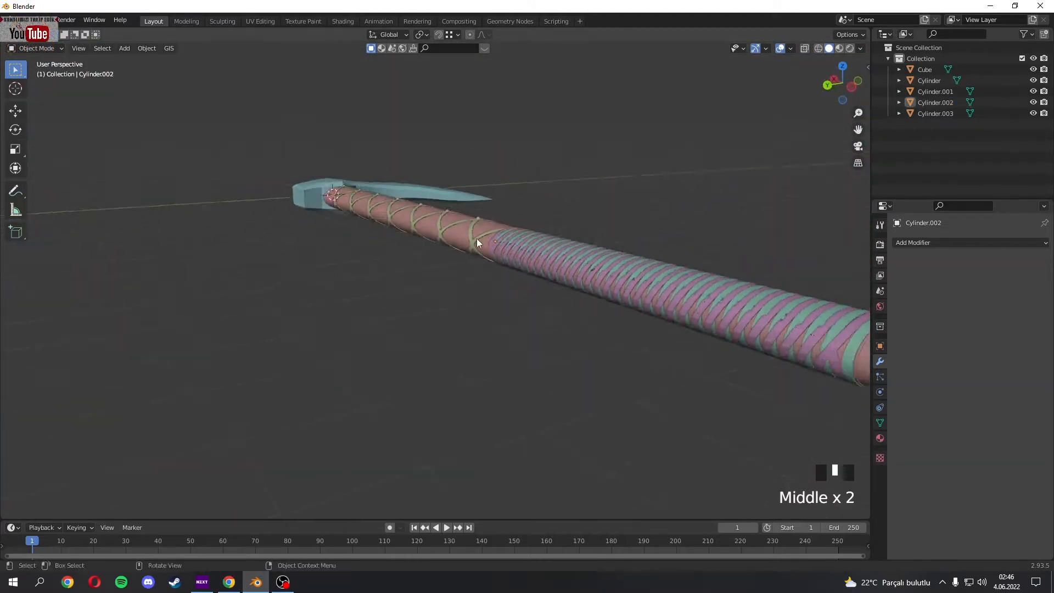
- Try to scale the purple coiled wrap's mesh along the X axis from the front view
shift+middle_drag(648, 259, 582, 239)
middle_drag(582, 239, 568, 281)
scroll(574, 222, up, 3)
click(575, 222)
scroll(567, 241, up, 4)
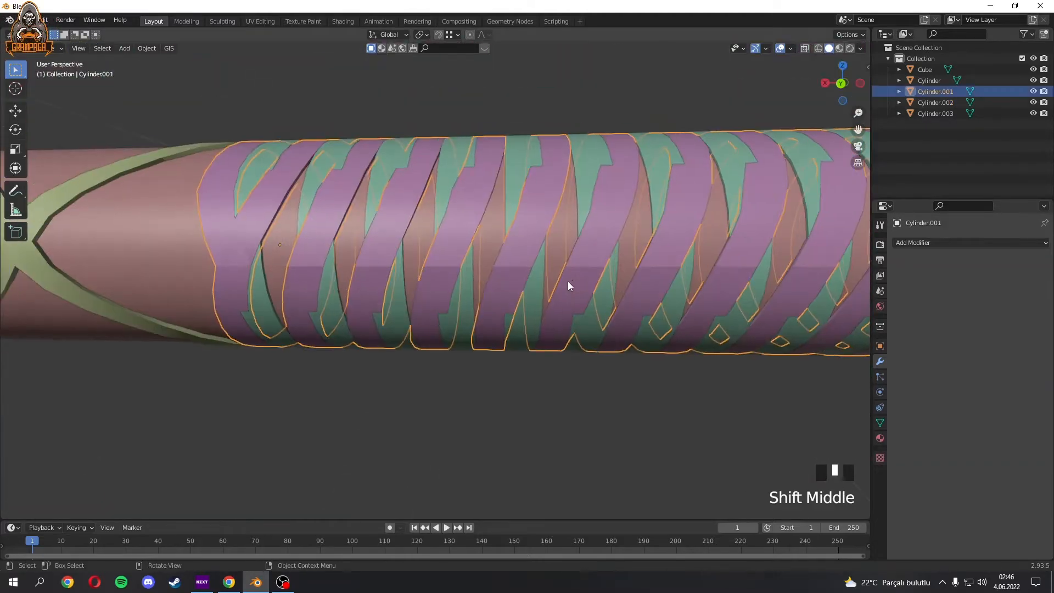
key(Tab)
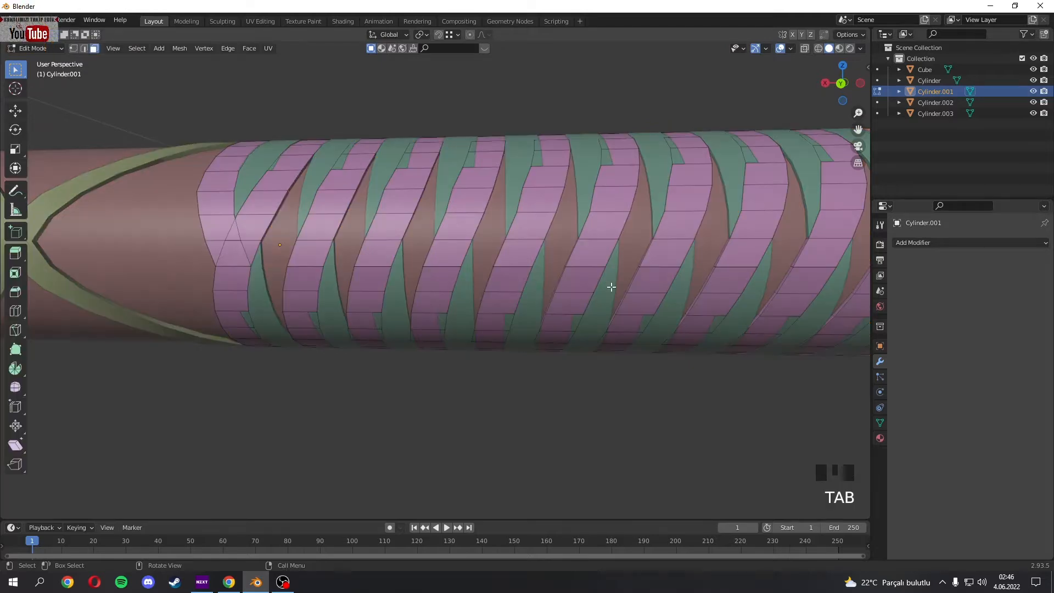
key(KP_1)
key(a)
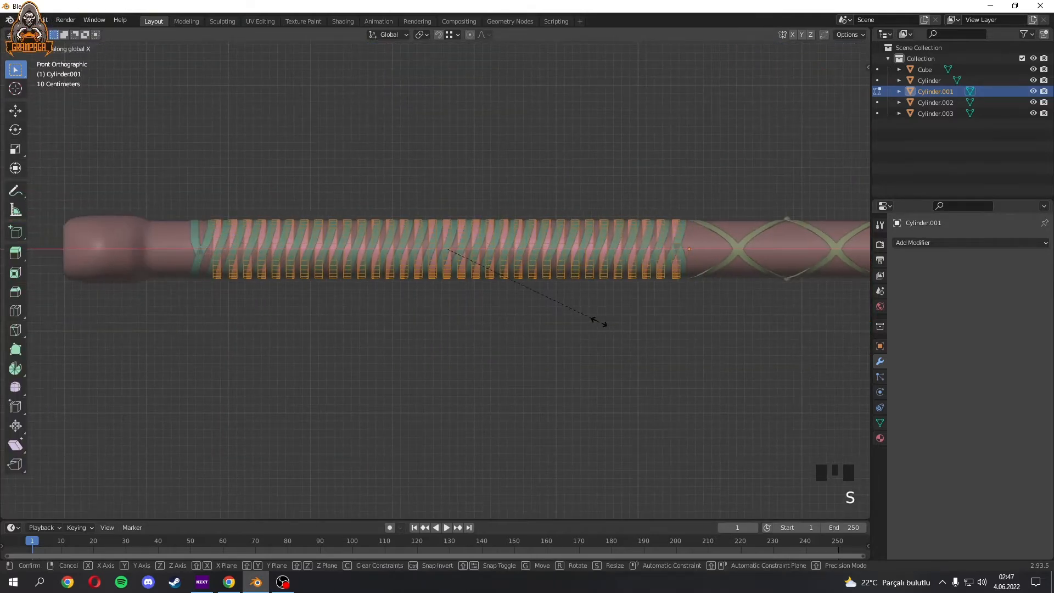
right_click(562, 310)
key(ctrl+z)
right_click(559, 313)
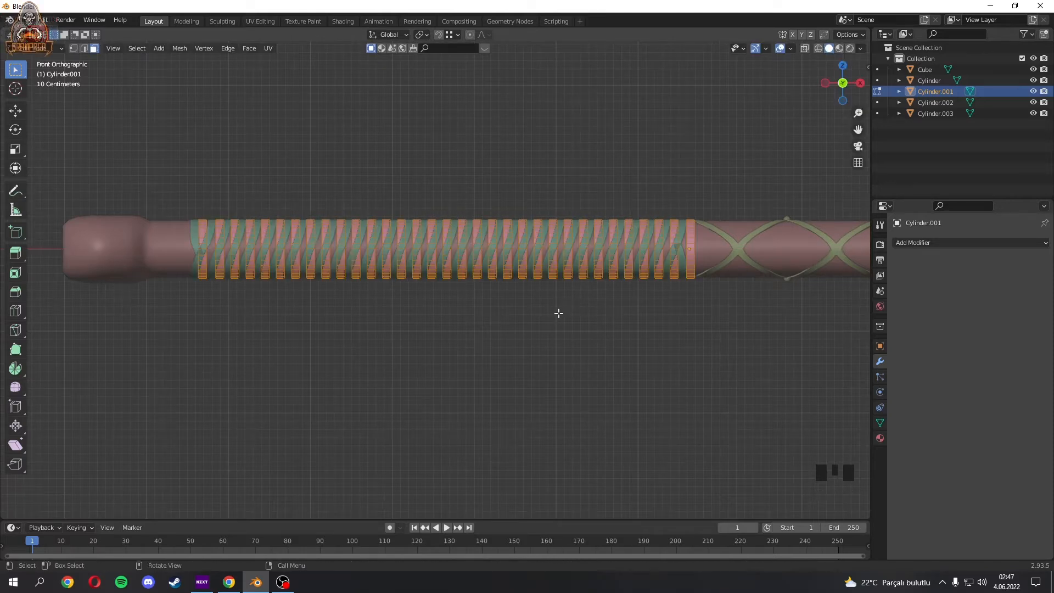
- Create a new material for the handle's empty second slot and assign Material.003 to the purple coiled wrap
key(h)
middle_drag(558, 313, 553, 282)
click(553, 282)
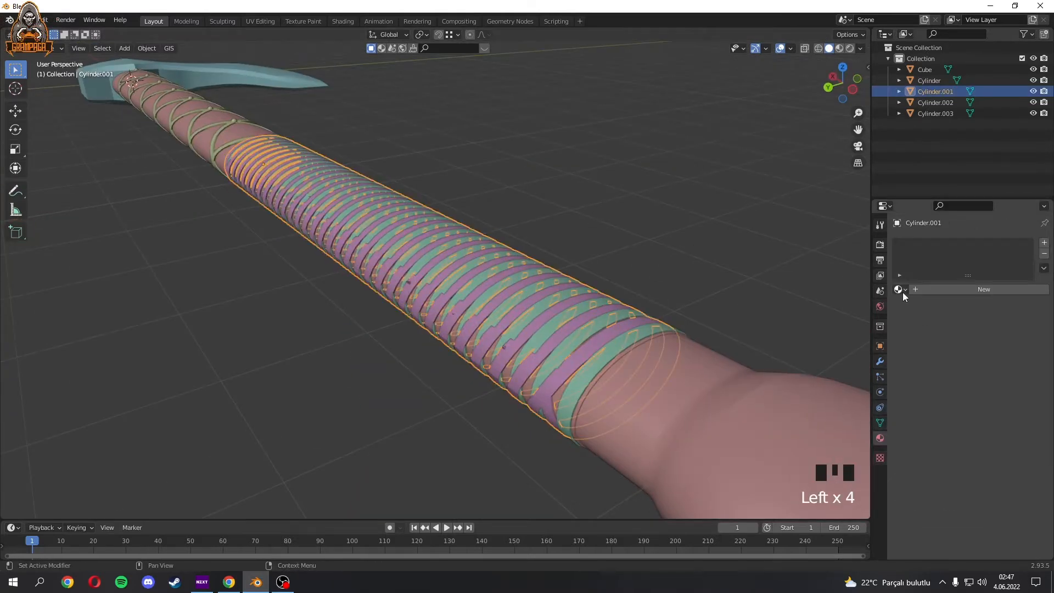
click(588, 353)
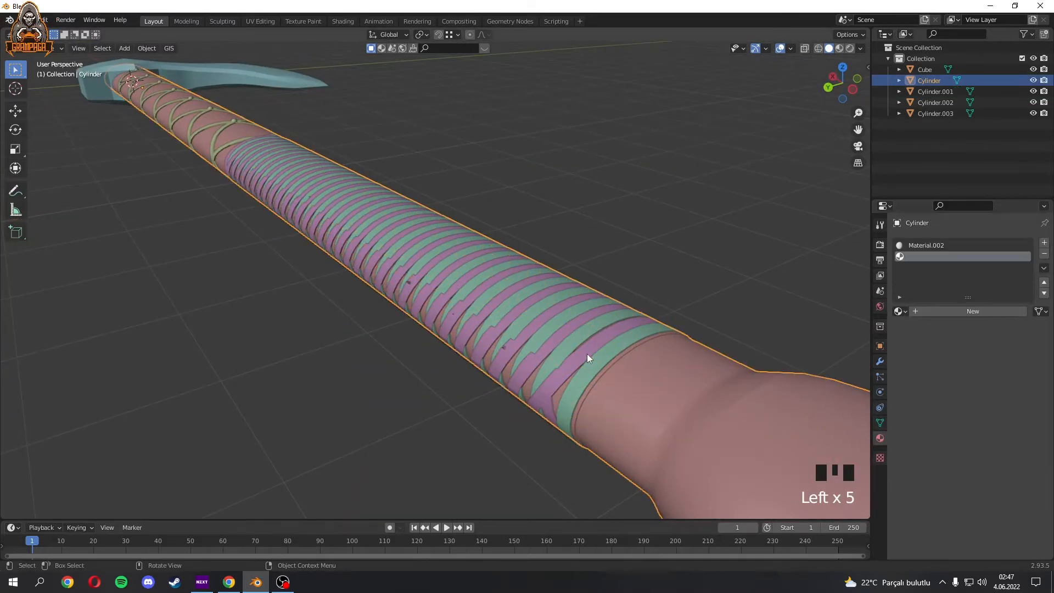
click(588, 354)
click(630, 365)
click(631, 365)
click(602, 351)
click(602, 352)
click(602, 351)
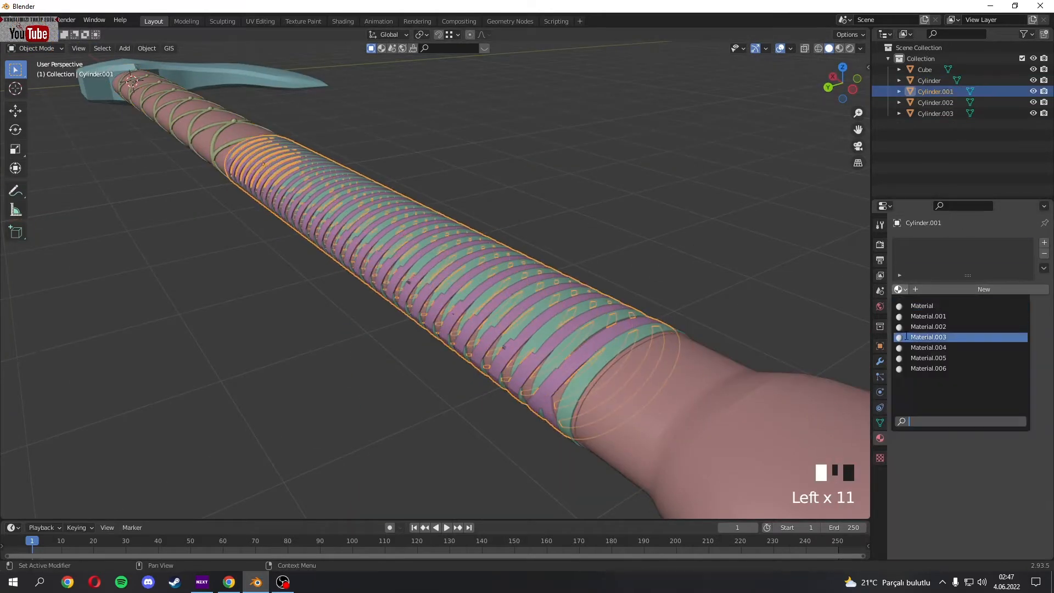
- Select all parts of the axe with the handle active and join them into one object
middle_drag(602, 351, 549, 230)
key(a)
shift+click(597, 250)
shift+middle_drag(550, 231, 497, 230)
key(ctrl+j)
scroll(624, 298, down, 2)
scroll(651, 314, up, 3)
scroll(588, 272, down, 3)
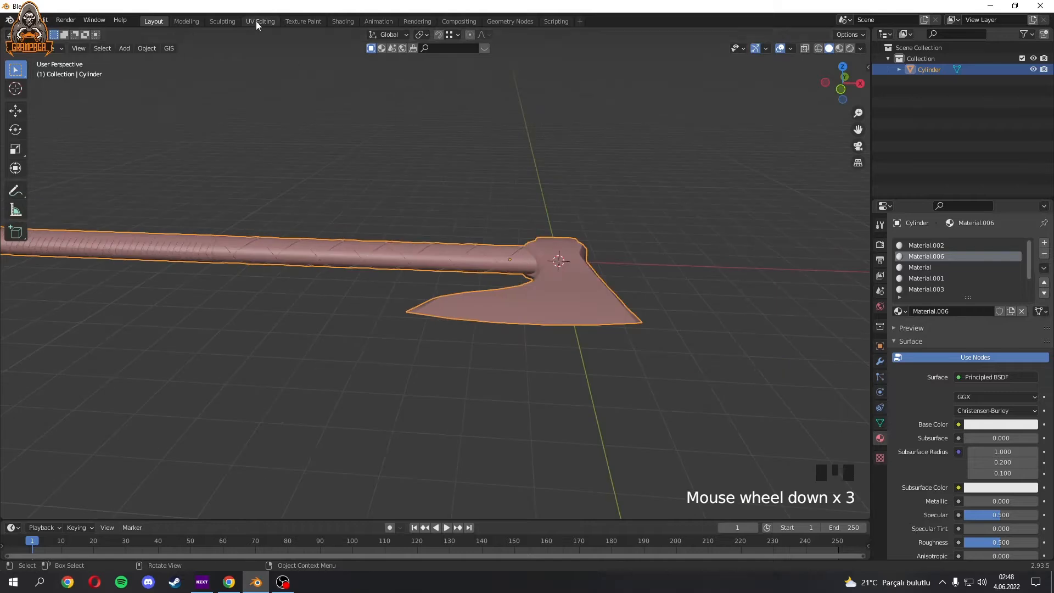
- Switch to the UV Editing workspace and show the axe in Material Preview shading
click(260, 21)
click(842, 49)
scroll(654, 352, up, 4)
shift+middle_drag(653, 351, 691, 311)
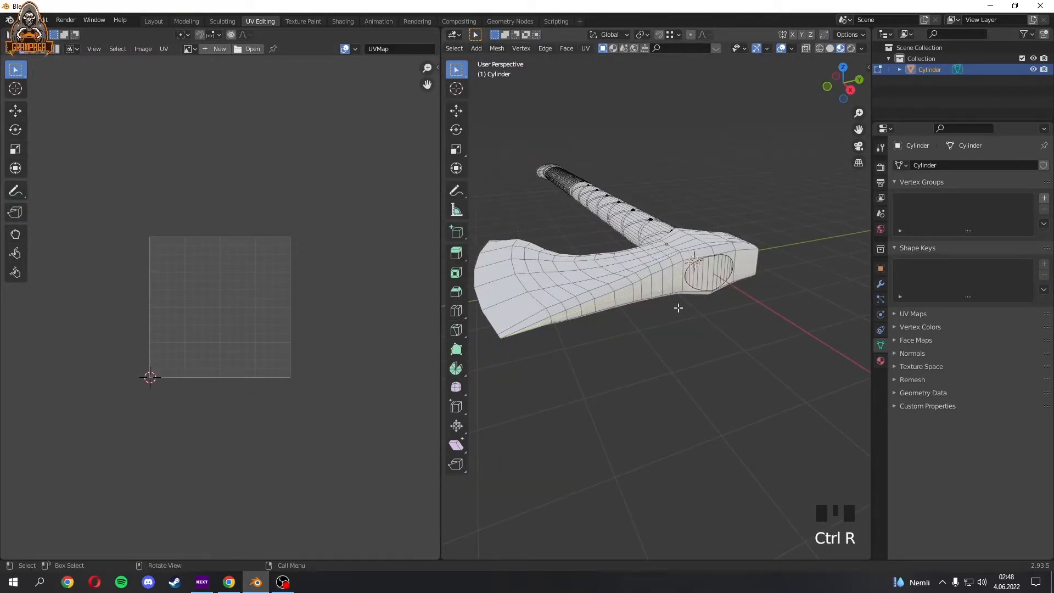
- Select the border edges between the axe head's side faces and its rim and mark them as seams
middle_drag(679, 308, 697, 297)
scroll(652, 236, up, 2)
shift+click(583, 216)
shift+middle_drag(697, 296, 679, 351)
shift+middle_drag(678, 351, 637, 413)
shift+click(637, 414)
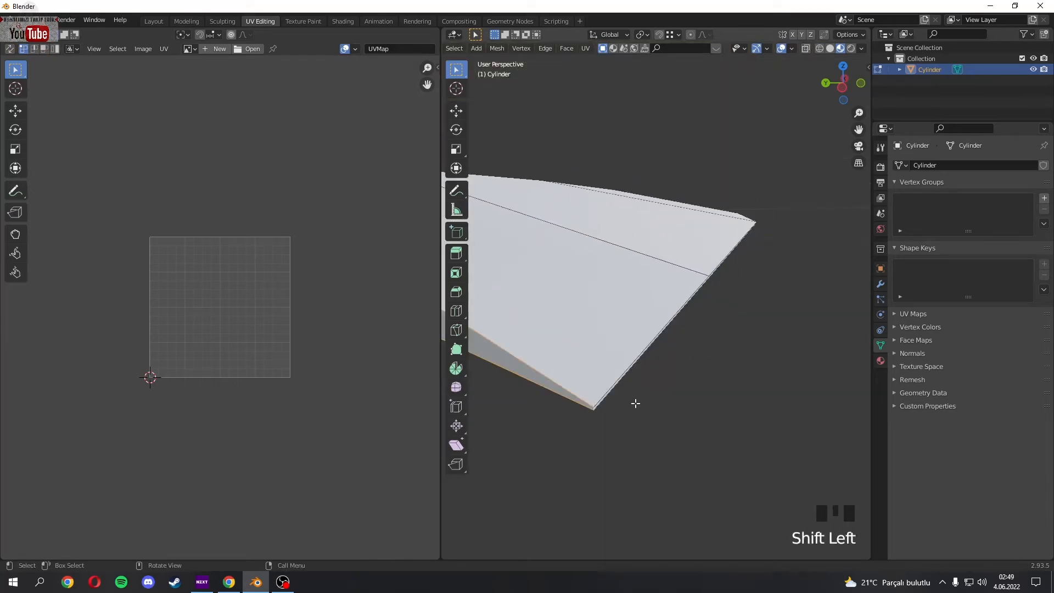
scroll(637, 395, down, 2)
middle_drag(654, 315, 690, 351)
key(u)
click(663, 472)
- Select the linked geometry of the axe head and hide it to expose the end of the handle
middle_drag(660, 467, 659, 301)
alt+click(660, 301)
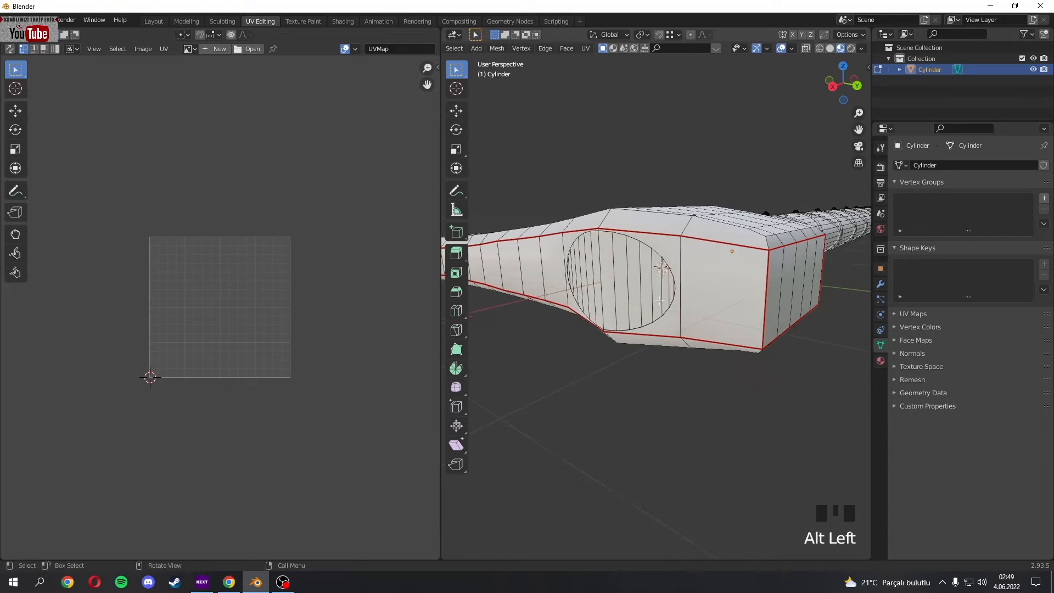
key(l)
key(h)
middle_drag(725, 301, 659, 409)
key(alt+h)
click(659, 409)
key(l)
key(h)
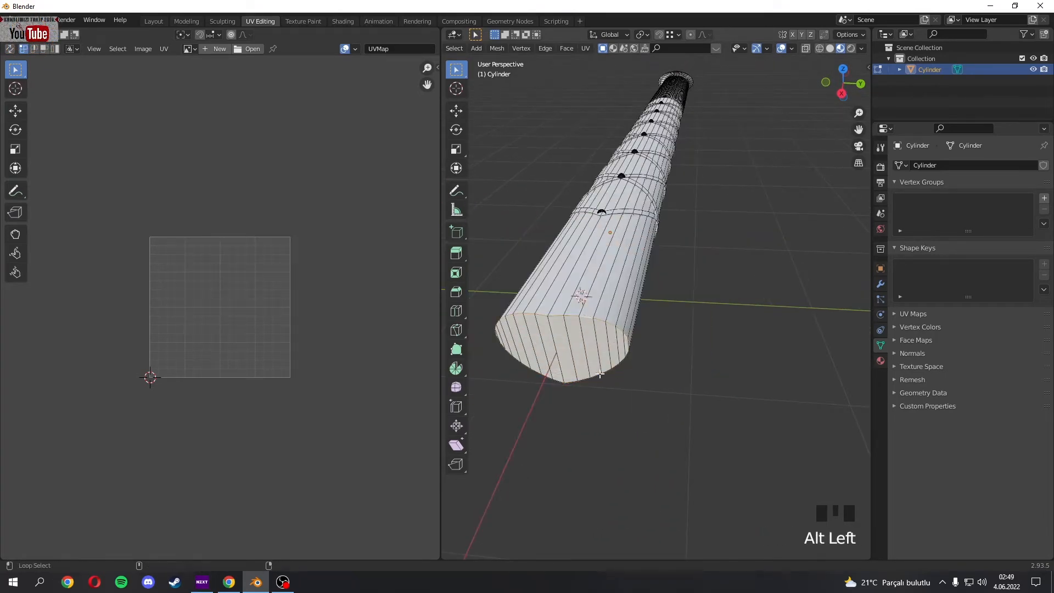
- Mark seams around the handle's end faces and along one lengthwise edge line of the handle
alt+click(600, 375)
scroll(611, 343, up, 3)
scroll(612, 344, down, 3)
middle_drag(612, 344, 508, 278)
shift+middle_drag(813, 277, 714, 282)
scroll(730, 282, up, 4)
shift+middle_drag(769, 283, 694, 285)
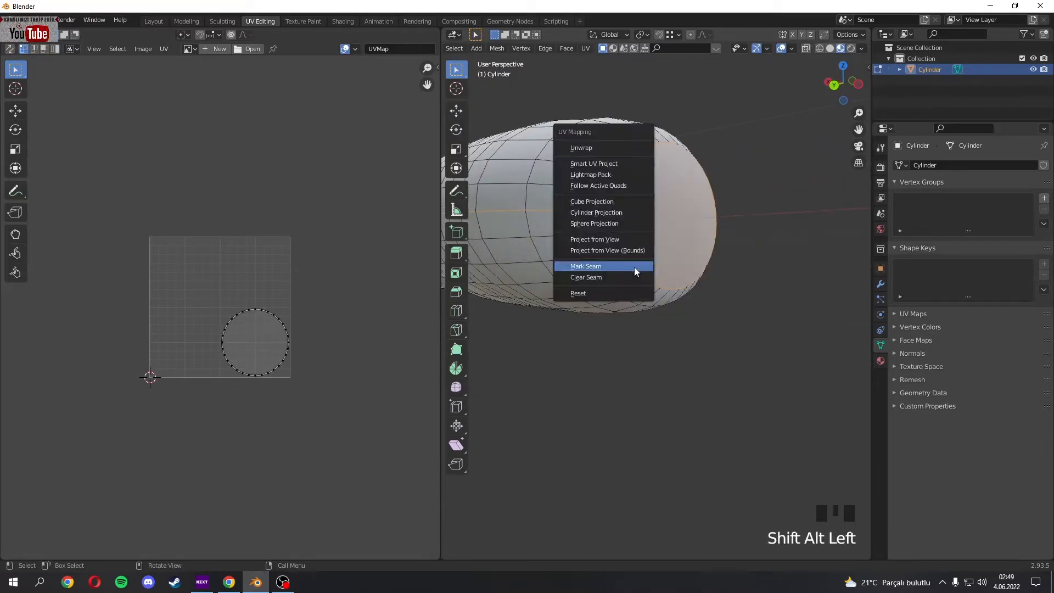
click(634, 267)
key(Tab)
middle_drag(635, 267, 640, 288)
key(Tab)
- Hide the handle body and the lattice strap to expose the inside of the grip wraps
shift+middle_drag(673, 379, 633, 311)
key(l)
key(h)
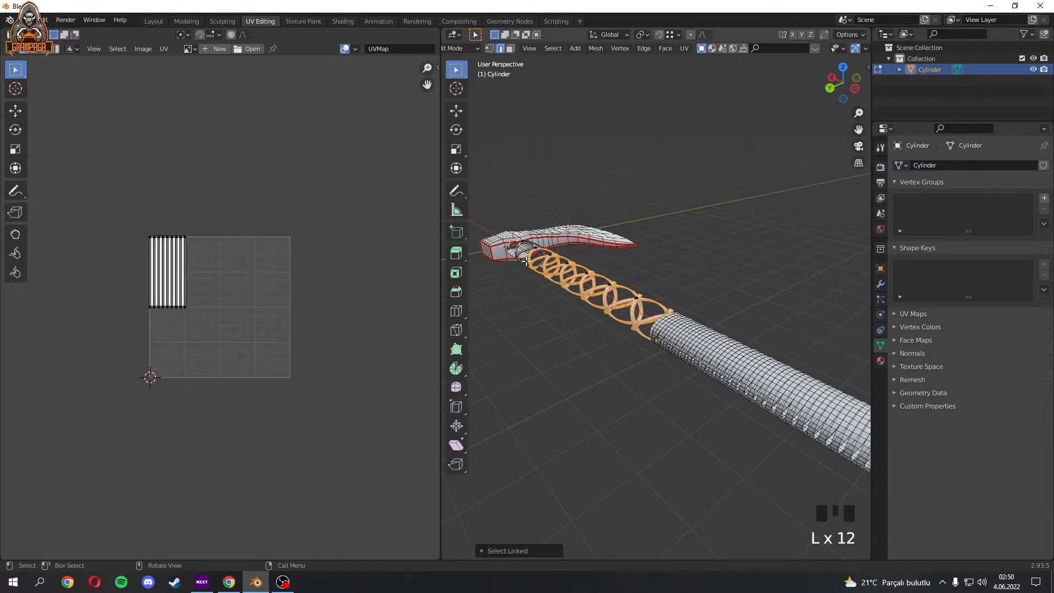
key(h)
middle_drag(541, 290, 588, 325)
shift+middle_drag(690, 326, 768, 337)
scroll(769, 337, up, 5)
- Select the inward-facing face loops along the coiled grip wraps and delete these faces
key(3)
alt+click(515, 229)
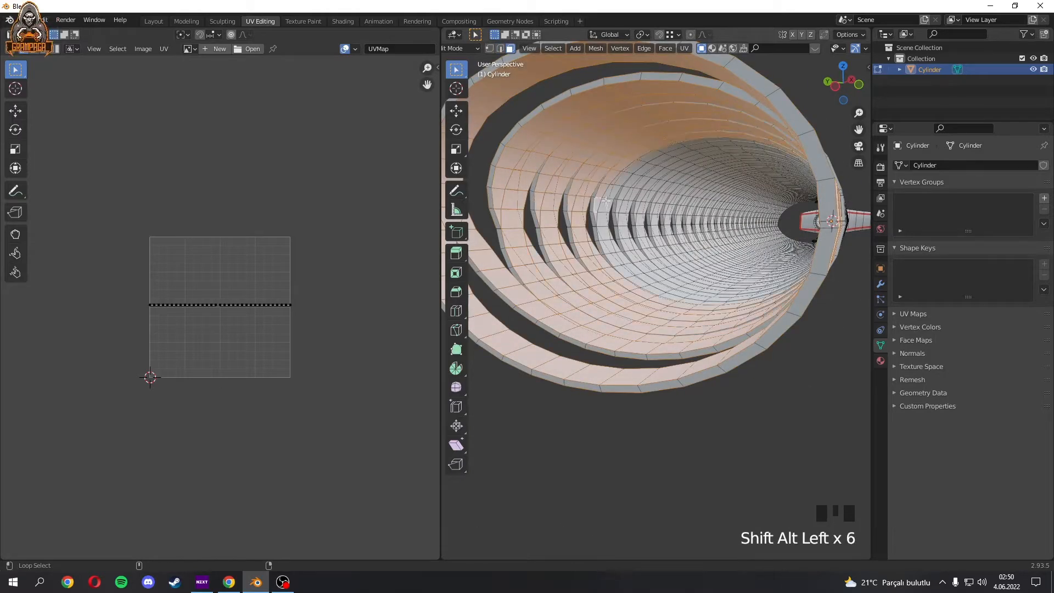
scroll(673, 254, up, 3)
alt+shift+click(655, 261)
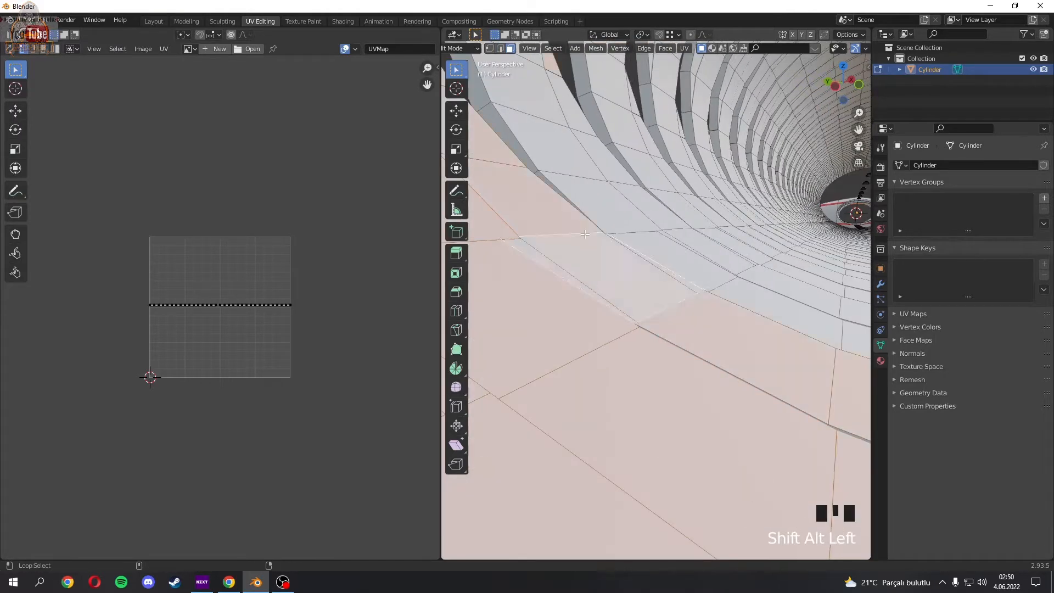
shift+middle_drag(654, 250, 695, 347)
alt+shift+click(691, 347)
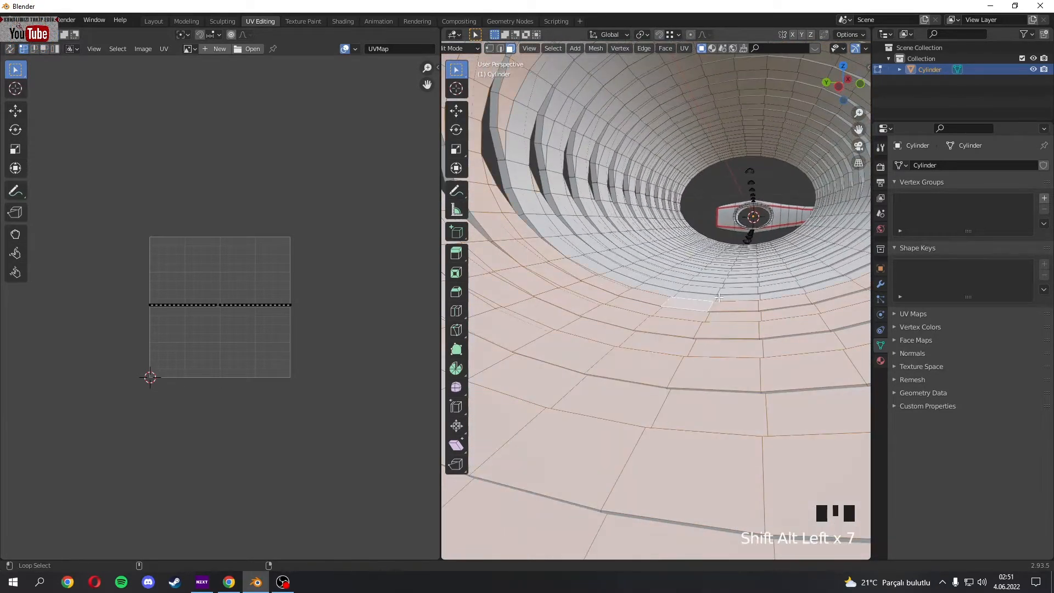
ctrl+middle_drag(719, 297, 692, 407)
alt+shift+click(689, 422)
alt+shift+click(699, 346)
ctrl+middle_drag(696, 345, 597, 432)
alt+shift+click(664, 373)
alt+shift+click(678, 348)
alt+shift+click(693, 324)
alt+shift+click(654, 366)
key(x)
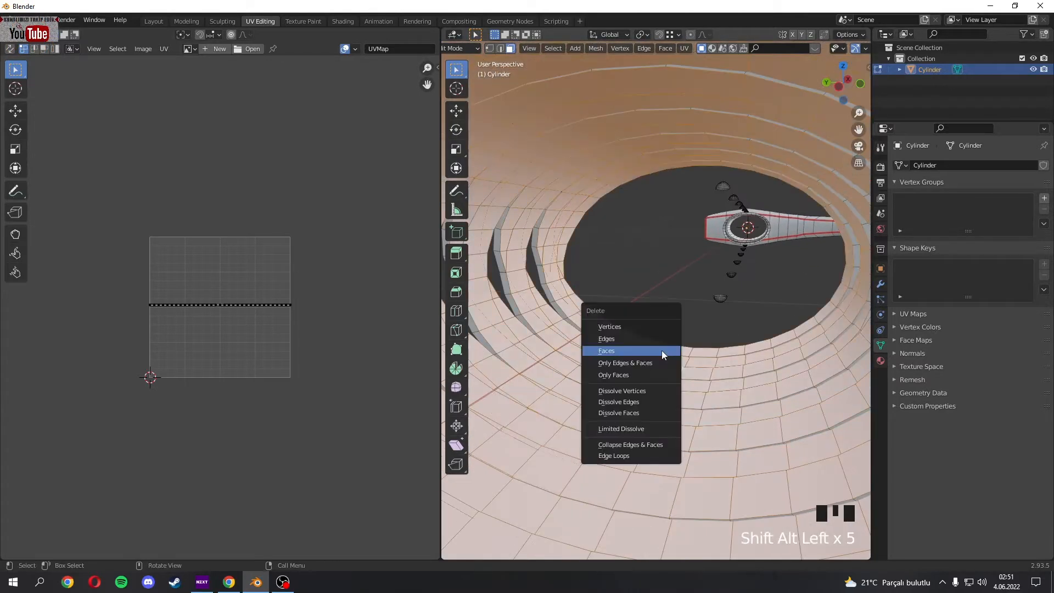
click(664, 354)
ctrl+middle_drag(664, 357, 662, 275)
key(Tab)
middle_drag(662, 351, 745, 397)
- Select the whole axe mesh and unwrap it
key(Tab)
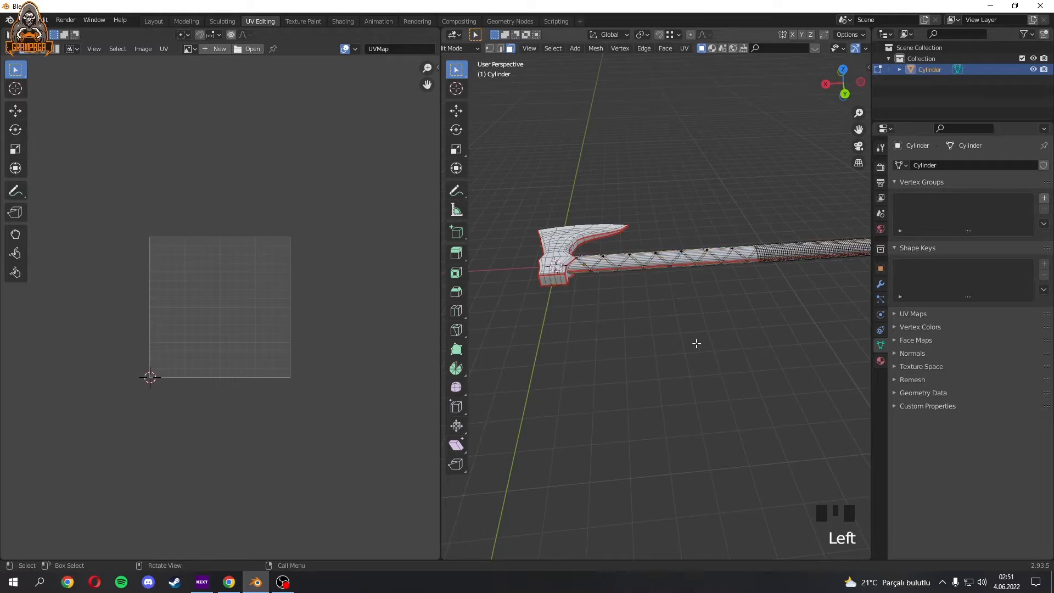
key(a)
key(u)
click(643, 234)
- Examine the UV islands for distortion, including the axe head island with the handle hole
click(247, 391)
click(248, 376)
scroll(269, 368, up, 8)
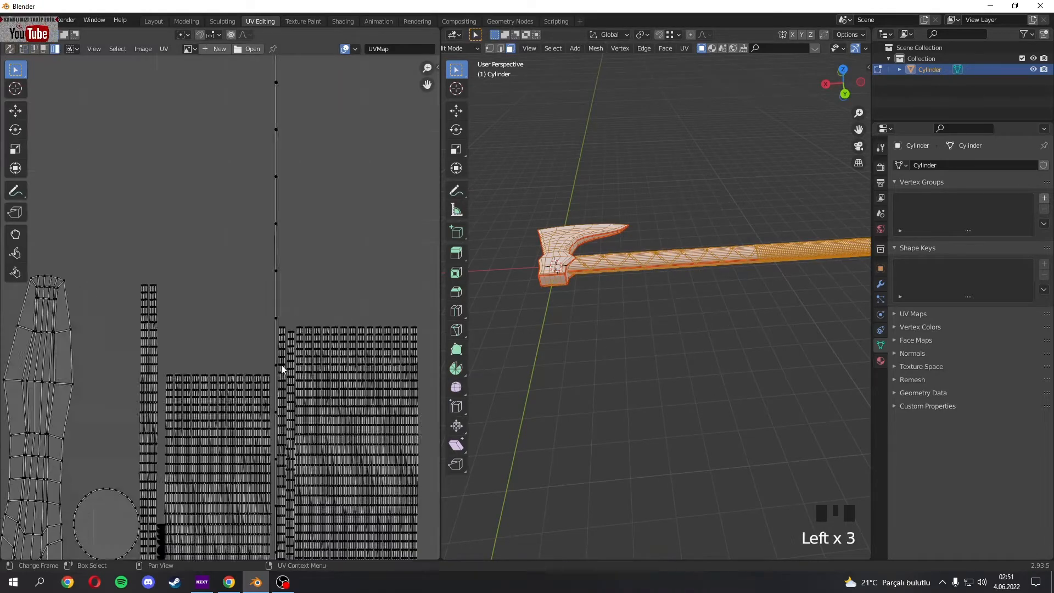
scroll(275, 359, down, 6)
middle_drag(255, 343, 297, 271)
click(221, 369)
click(269, 380)
scroll(273, 383, up, 1)
scroll(272, 385, up, 4)
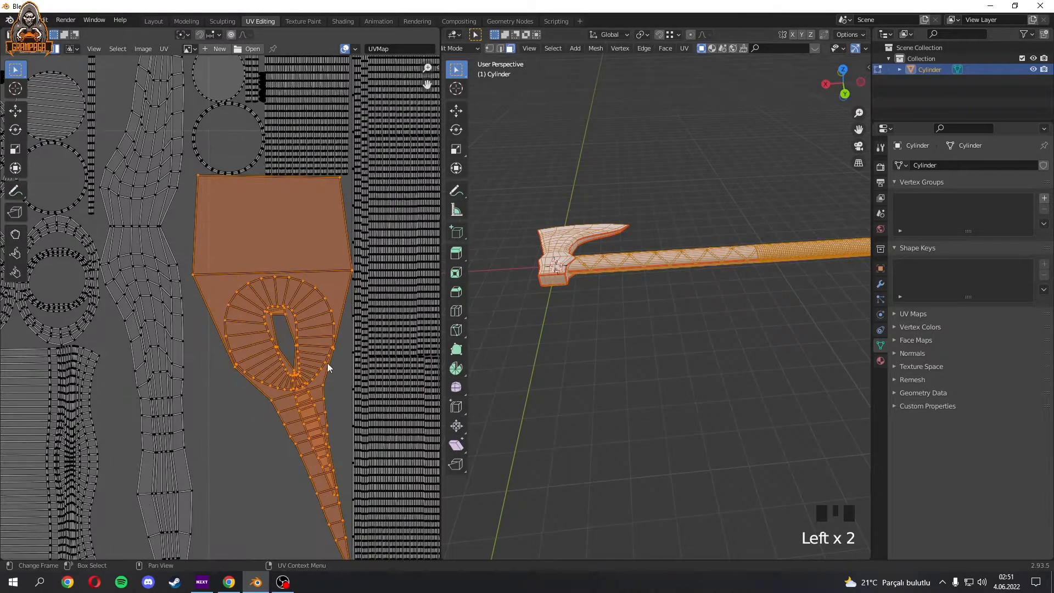
- Turn on UV sync selection and pick faces of the distorted hole island to locate them on the axe head
click(9, 48)
click(285, 327)
click(308, 319)
middle_drag(511, 349, 686, 338)
scroll(633, 315, up, 7)
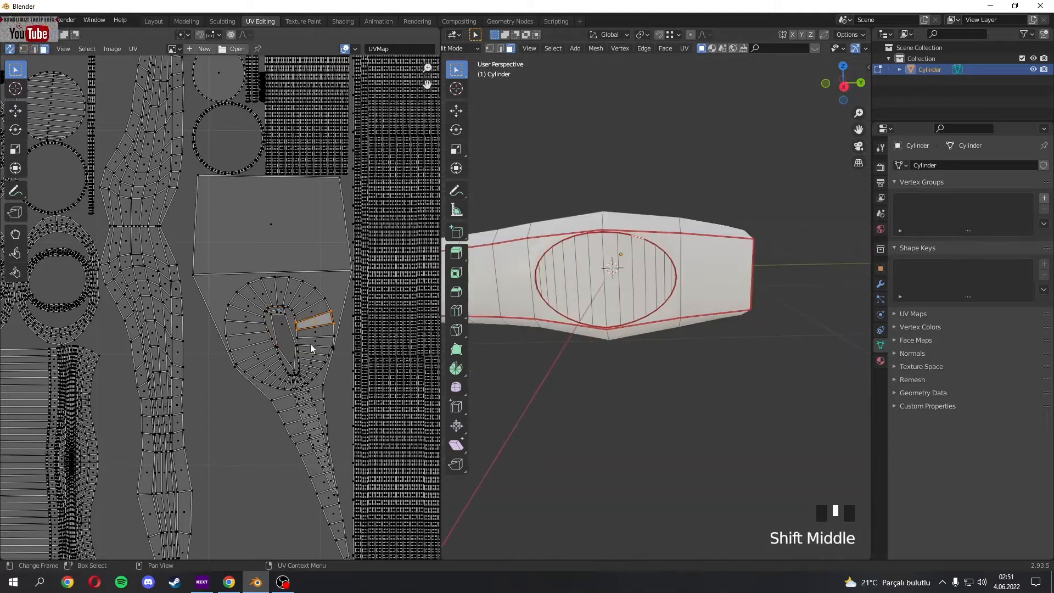
- Try to mark the loop around the handle's end face as a seam and unwrap the whole mesh again
alt+click(628, 280)
key(u)
key(a)
key(u)
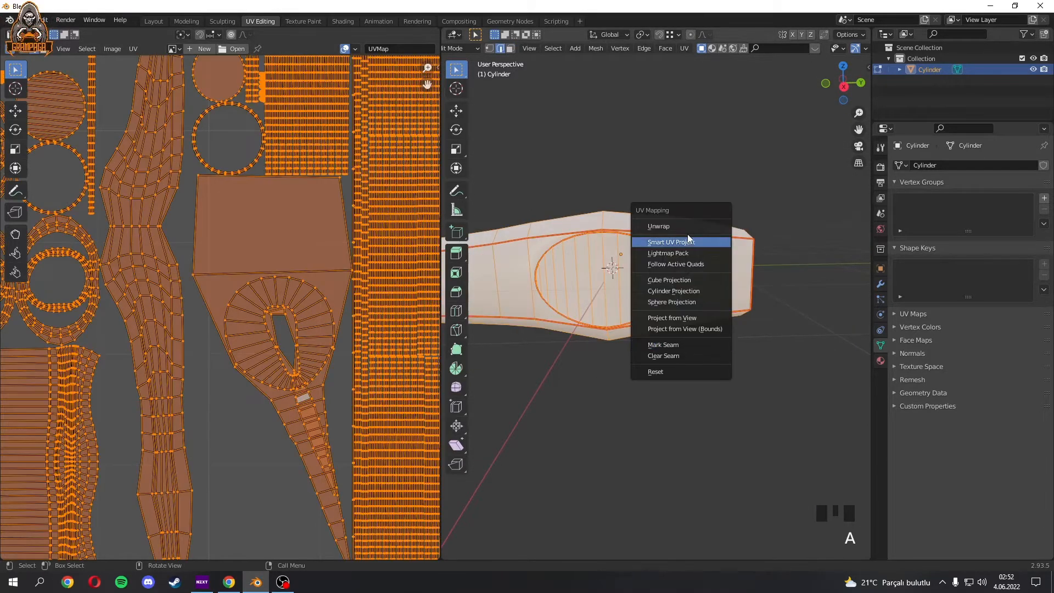
key(u)
- Hide the handle and mark seams around the rims of the axe head's handle hole and along its inner wall
click(619, 265)
key(l)
key(h)
alt+click(604, 254)
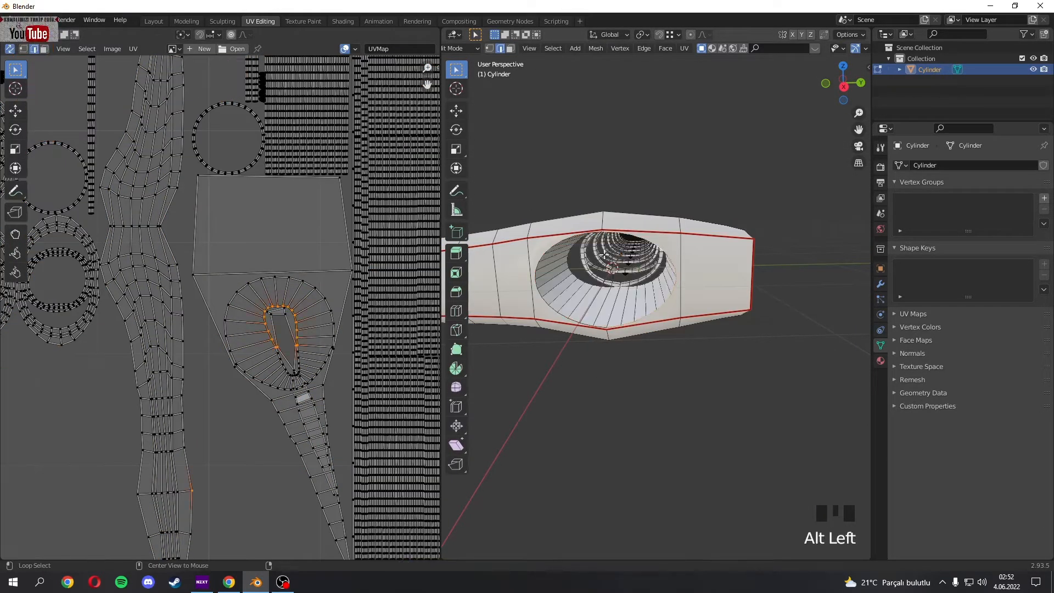
middle_drag(616, 312, 630, 179)
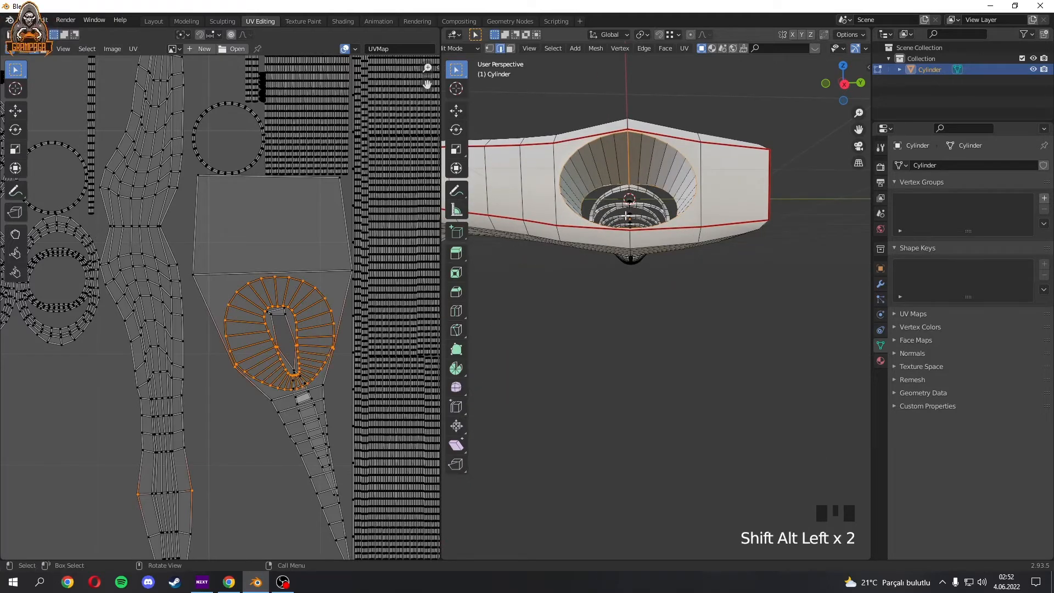
key(u)
click(604, 337)
- Unhide all geometry and unwrap the whole axe mesh again with the new seams
key(a)
key(u)
key(u)
key(alt+h)
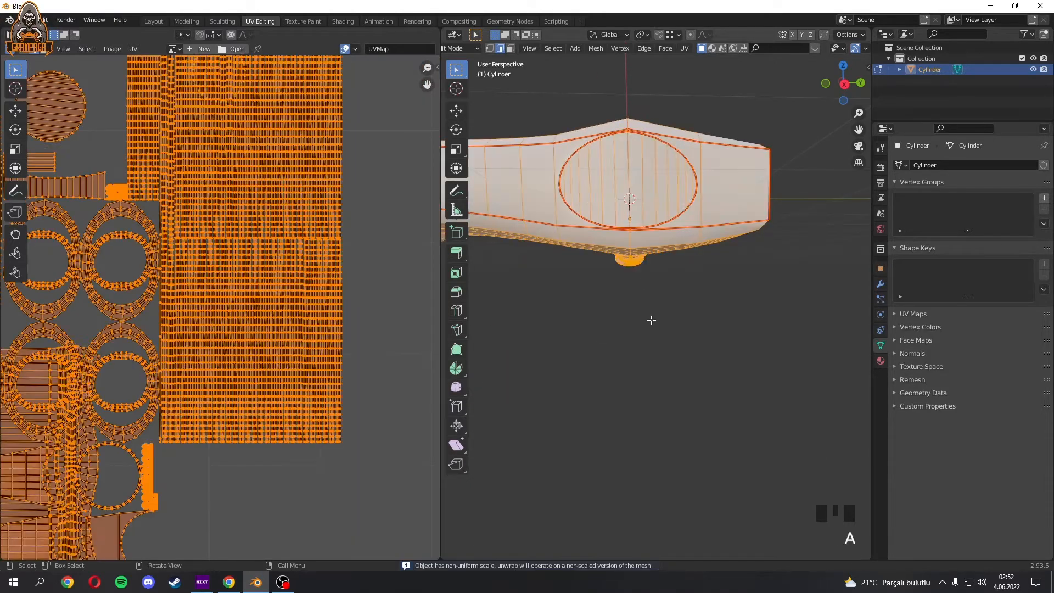
key(u)
key(u)
- Select the long thin UV island and frame its geometry on the model to examine the grip wrap
click(344, 305)
middle_drag(659, 329, 815, 52)
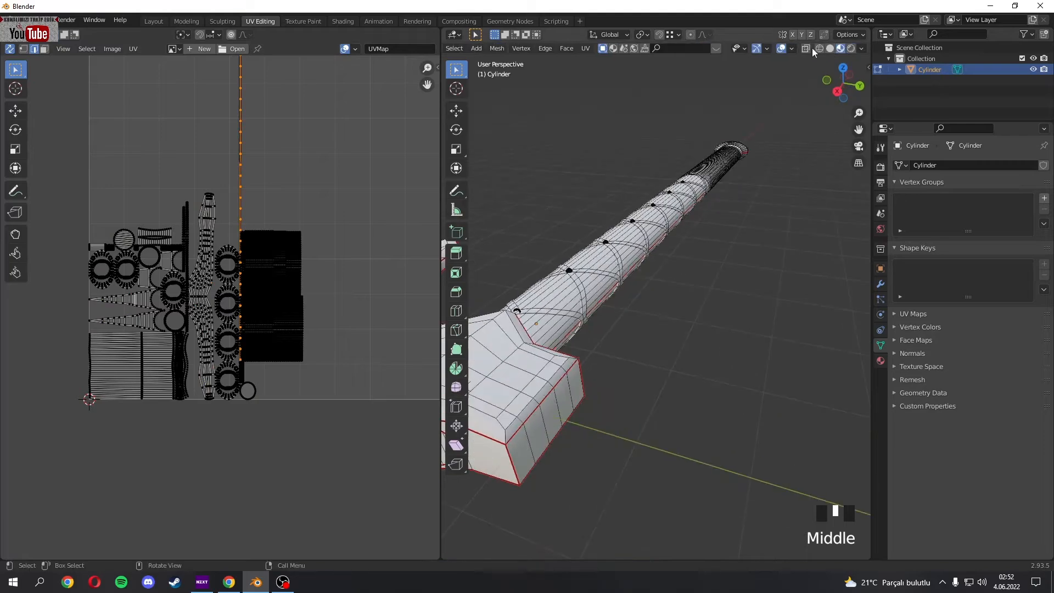
scroll(732, 259, down, 4)
key(KP_Decimal)
mouse_move(732, 259)
middle_down()
mouse_move(776, 264)
mouse_move(692, 274)
mouse_move(654, 263)
mouse_move(731, 247)
middle_up()
key(alt+z)
shift+middle_drag(730, 247, 656, 245)
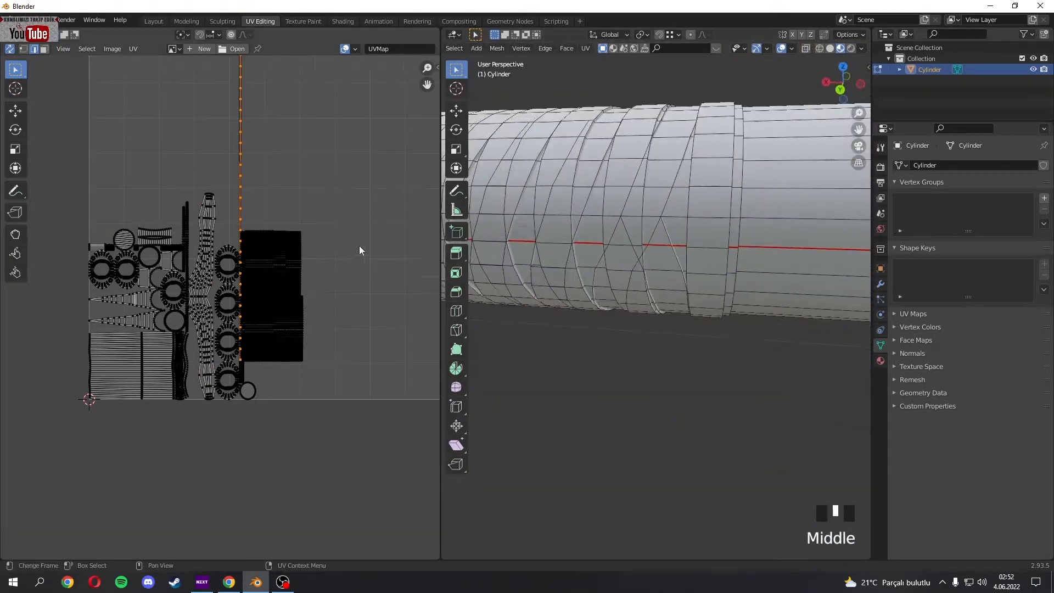
- Select the long thin UV strip on its own and shrink it along Y
scroll(360, 251, up, 10)
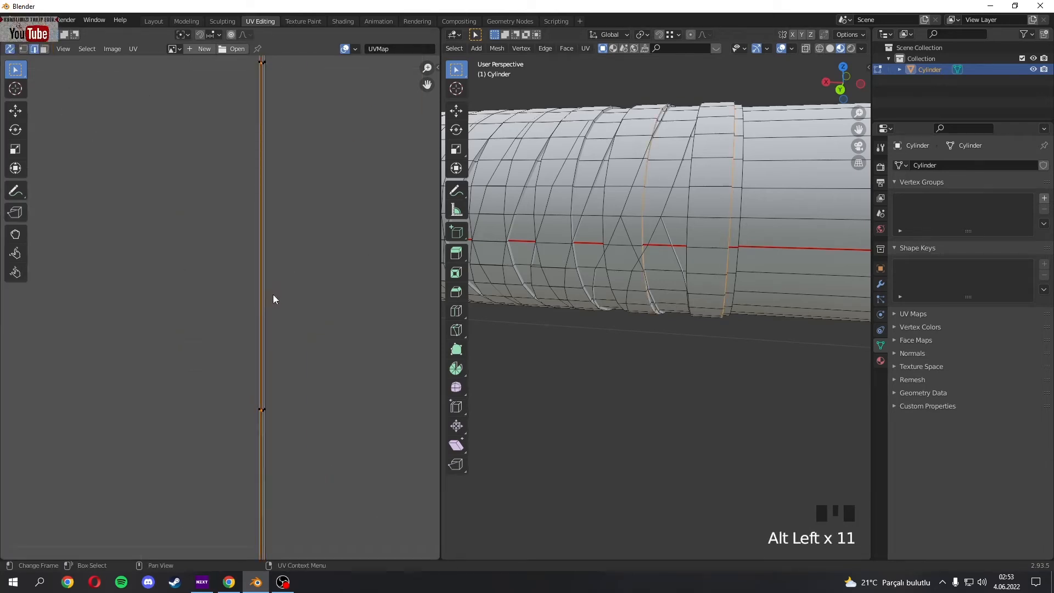
click(324, 349)
click(329, 352)
scroll(330, 353, down, 3)
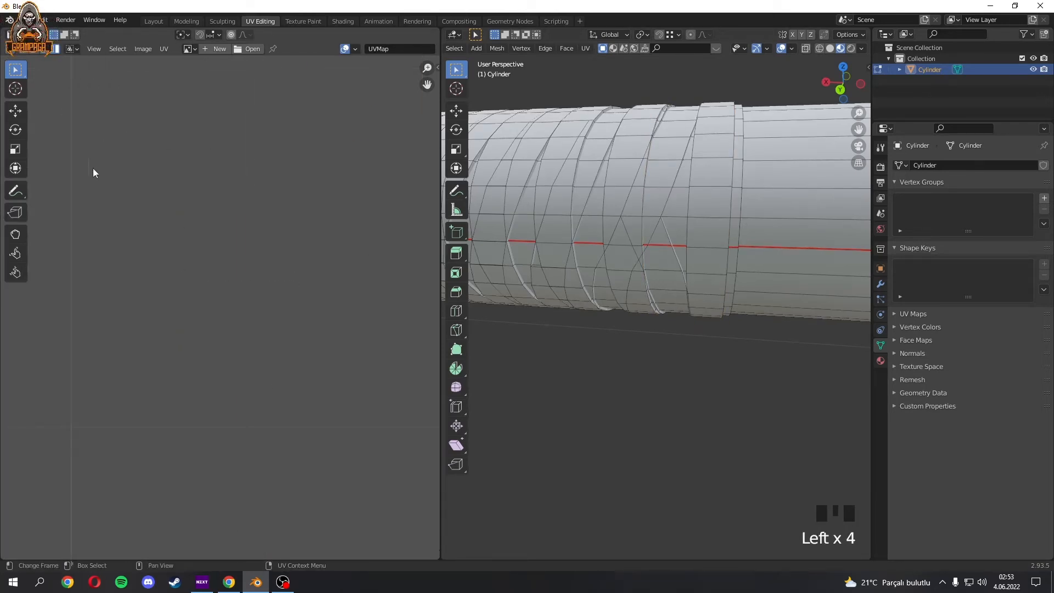
key(a)
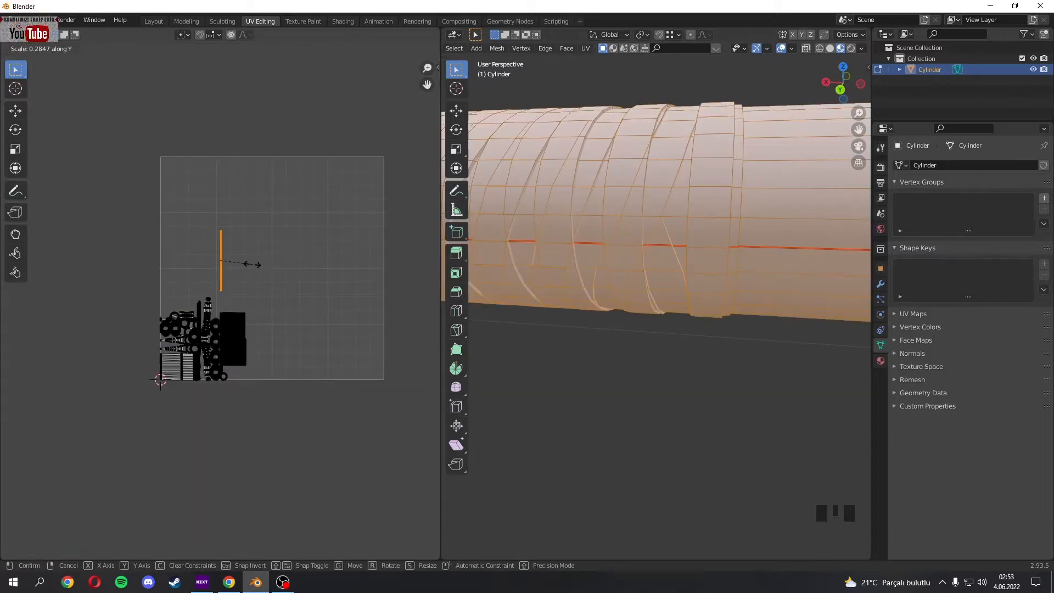
click(195, 295)
- Enlarge the handle's large rectangular UV island and place it in the upper-left part of the UV square
scroll(175, 376, up, 6)
click(254, 338)
key(g)
key(s)
click(23, 287)
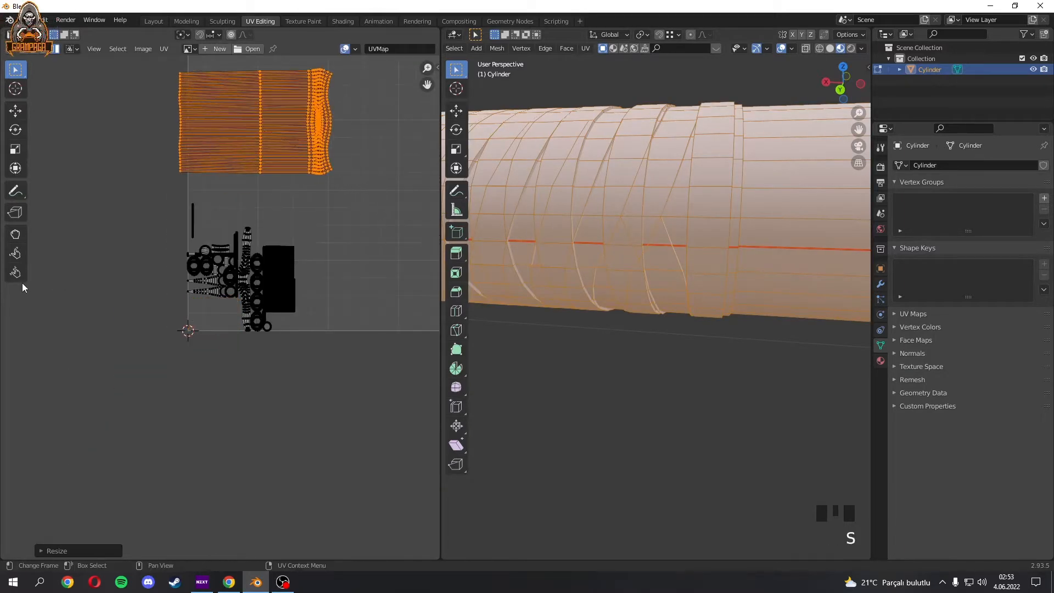
key(g)
click(264, 188)
key(s)
click(266, 198)
key(g)
click(277, 209)
- Move the axe head's UV island to the right side of the UV square and enlarge it
click(247, 305)
key(g)
click(398, 157)
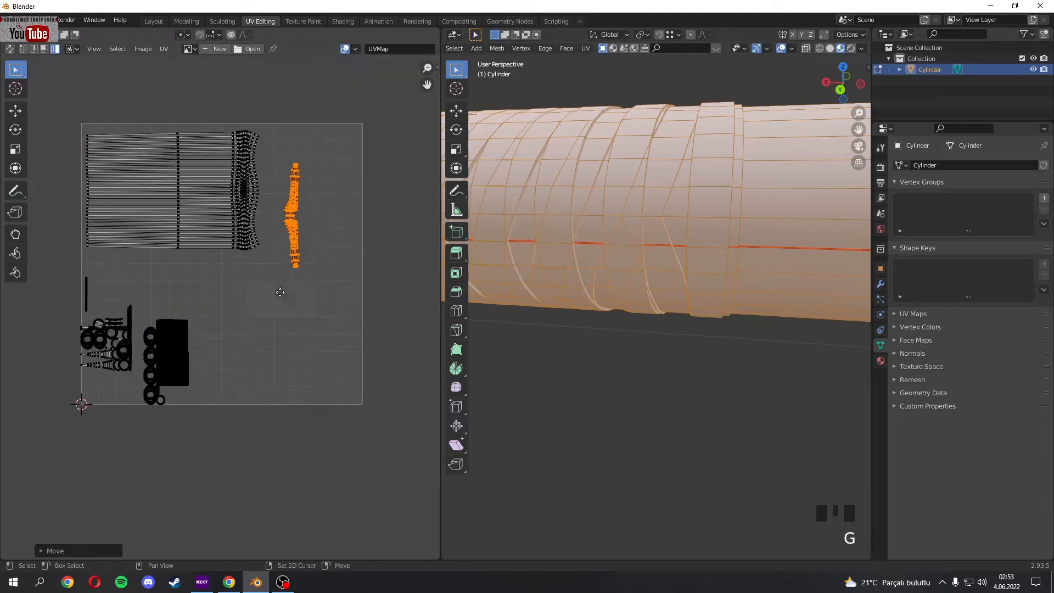
key(s)
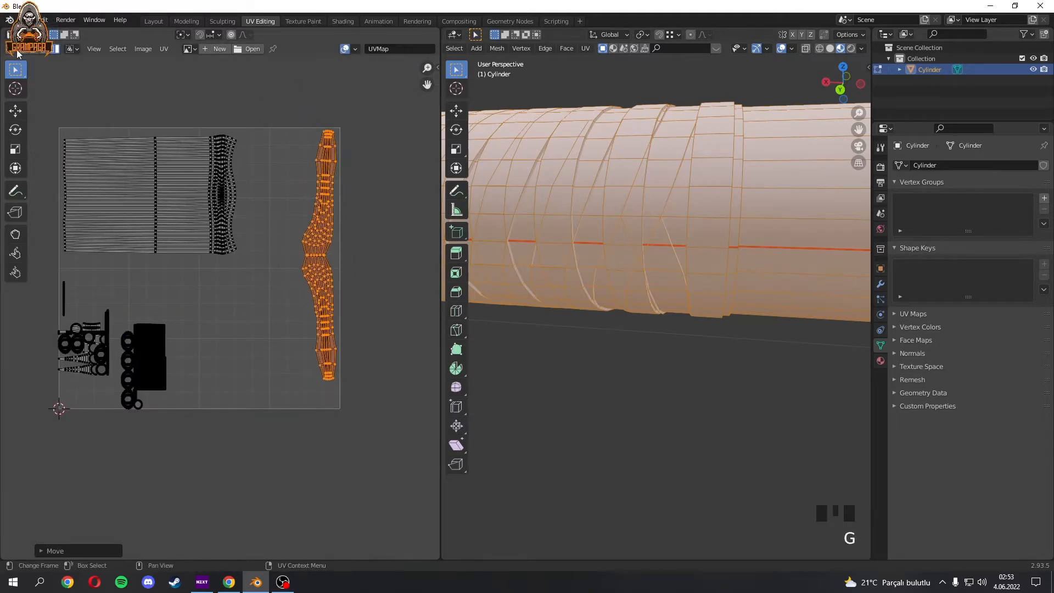
- Turn on UV sync selection with face mode and select the axe head's linked island to locate it on the model
click(10, 50)
click(45, 49)
click(313, 242)
key(l)
scroll(528, 294, down, 8)
shift+middle_drag(528, 297, 710, 244)
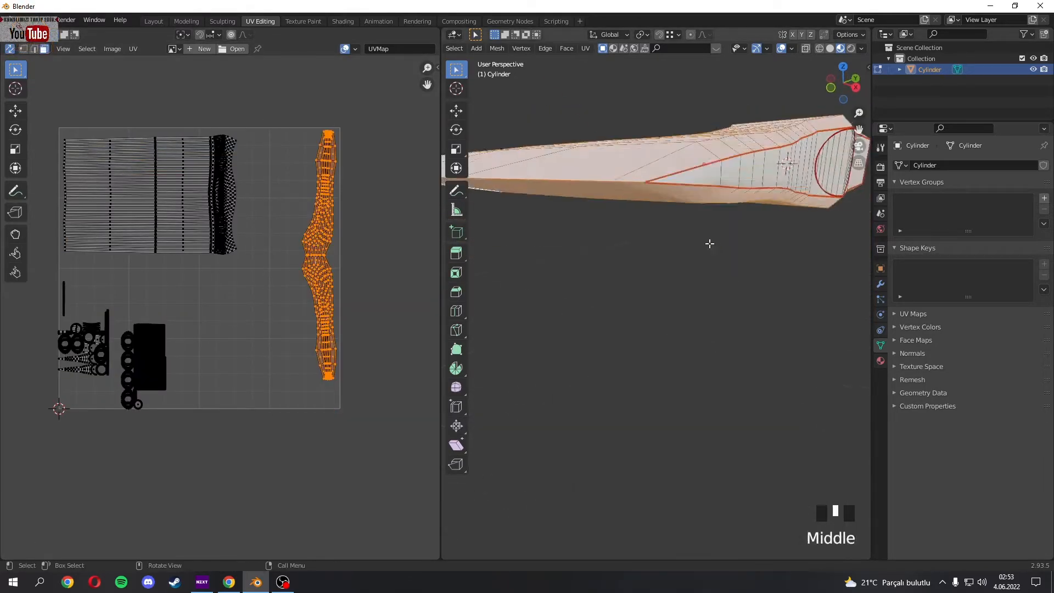
- Mark the edge line along the axe head's narrow side as a seam and unwrap the whole mesh again
key(2)
alt+shift+click(623, 182)
alt+shift+click(631, 184)
ctrl+middle_drag(631, 184, 640, 197)
shift+middle_drag(640, 196, 710, 179)
alt+shift+click(649, 281)
alt+shift+click(753, 140)
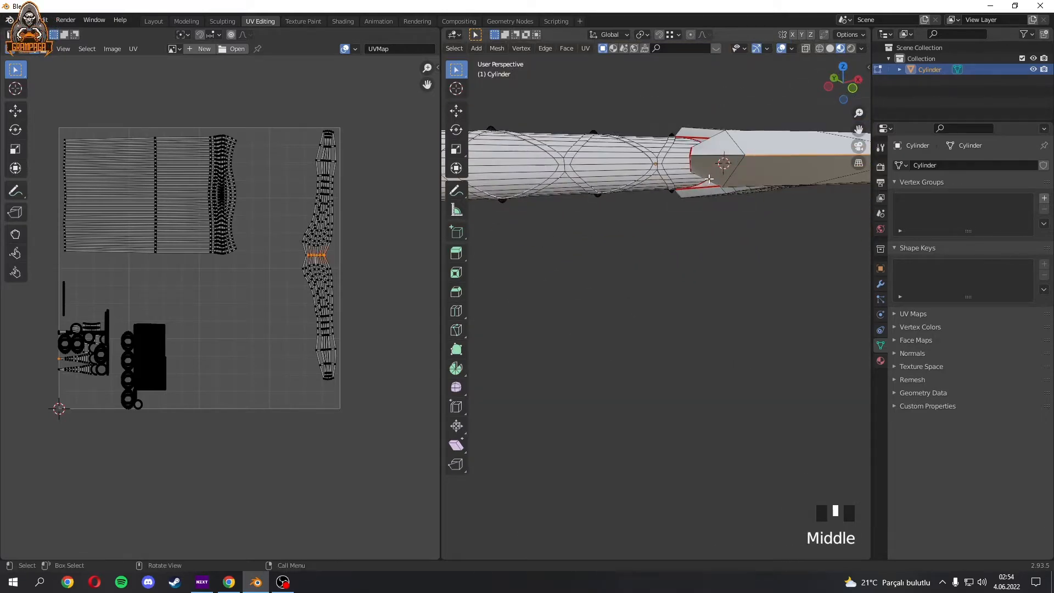
key(a)
key(u)
key(u)
click(182, 284)
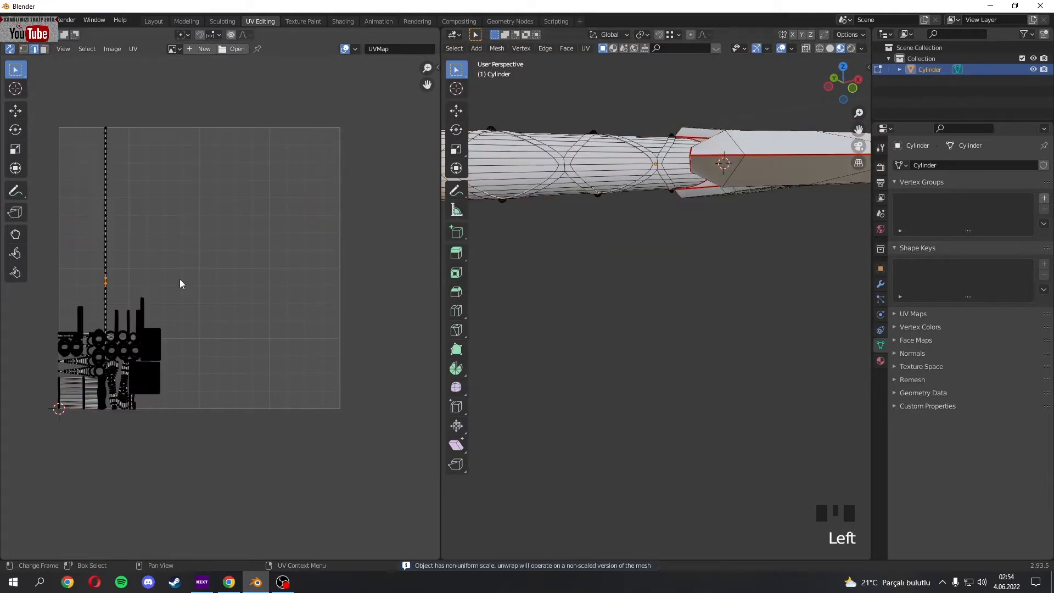
- Shrink the long thin UV strip and place it beside the dense block of strips
key(a)
key(s)
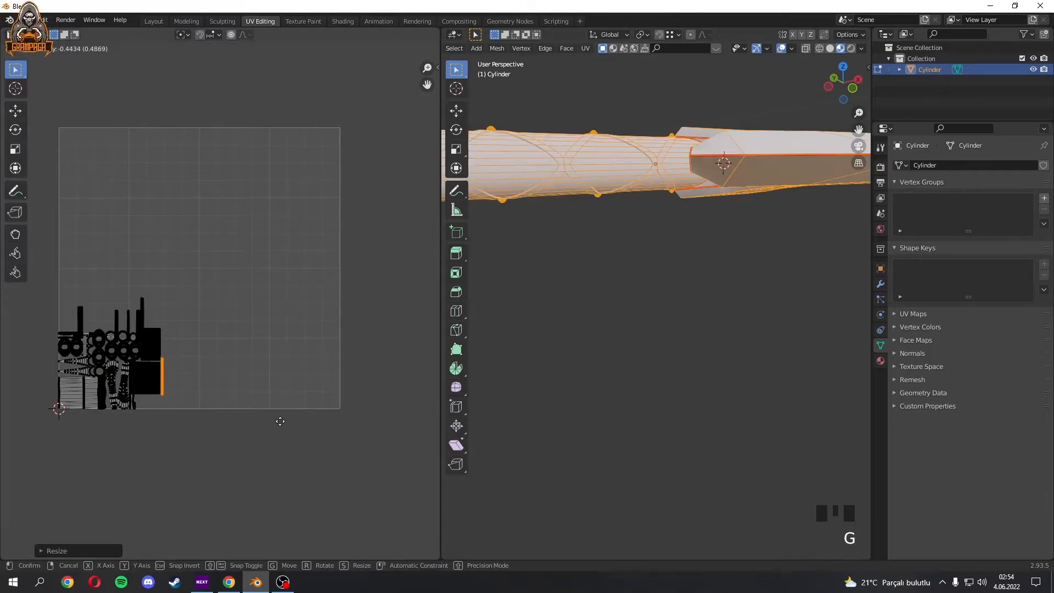
click(280, 421)
key(s)
click(263, 411)
- Spread out and enlarge the handle, axe head and wedge-shaped islands in the upper half of the UV square
scroll(149, 352, up, 4)
middle_drag(148, 352, 277, 376)
scroll(216, 310, down, 5)
click(204, 335)
key(g)
click(240, 268)
key(s)
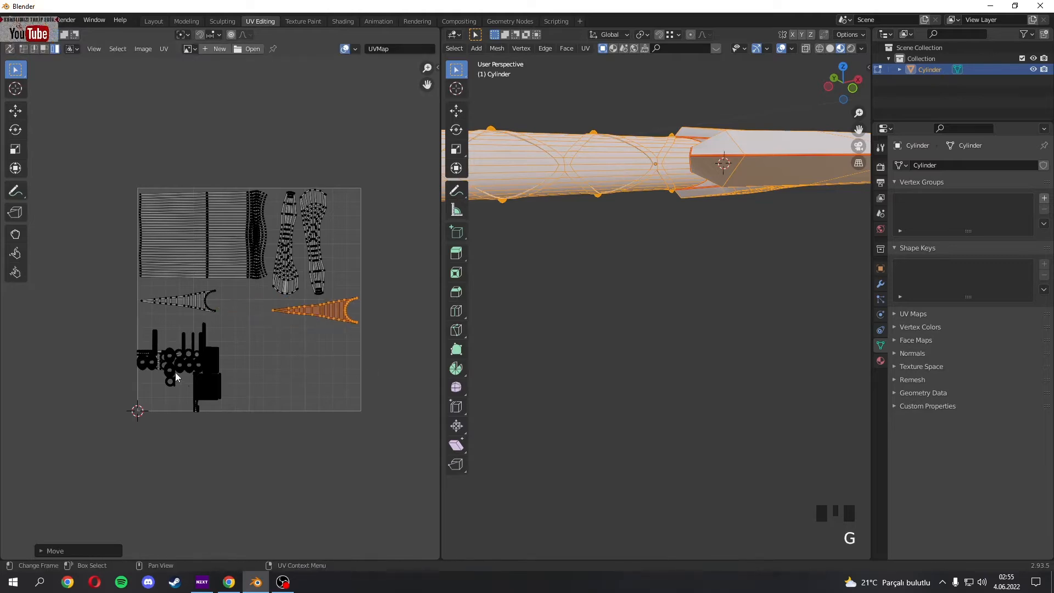
- Gather the spiky ring islands in rows at the bottom-left corner of the UV square
scroll(176, 377, up, 8)
click(217, 351)
scroll(247, 349, down, 4)
key(g)
click(178, 409)
scroll(160, 407, up, 10)
scroll(220, 379, down, 10)
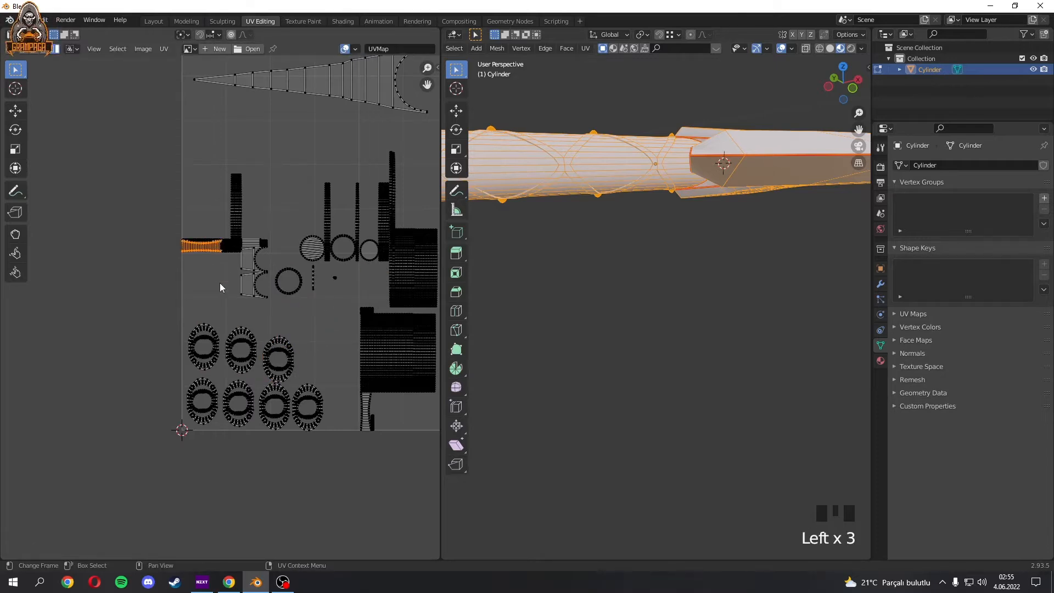
- Change the pivot so that UV islands scale about their own centres, and enlarge all the small lower-left islands together
scroll(220, 307, down, 3)
drag(353, 220, 160, 402)
click(183, 35)
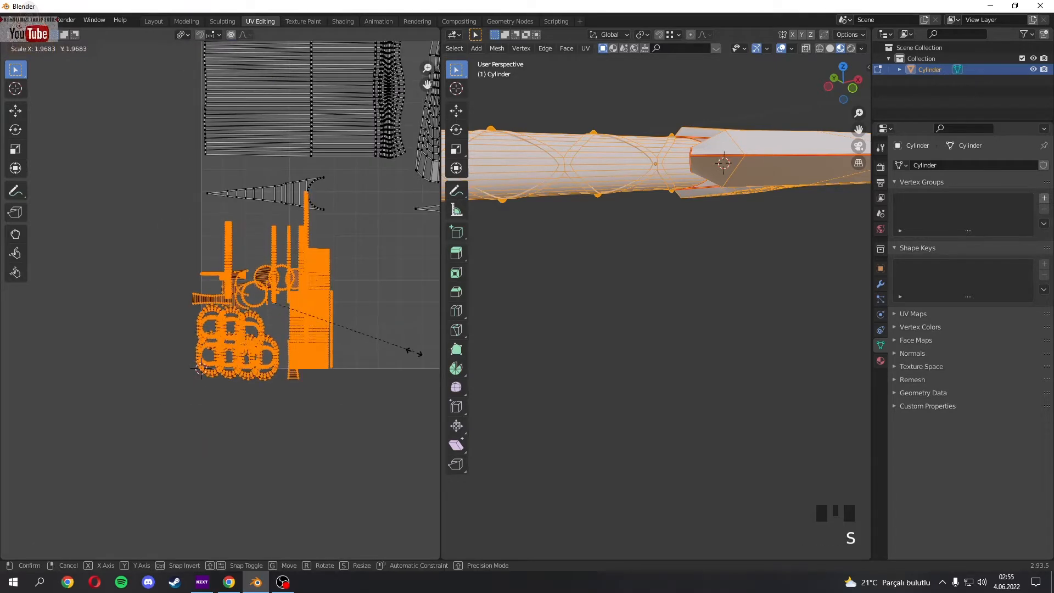
click(10, 369)
- Move the enlarged spiky ring islands one by one to the bottom-right corner of the UV square
scroll(129, 315, down, 3)
click(199, 338)
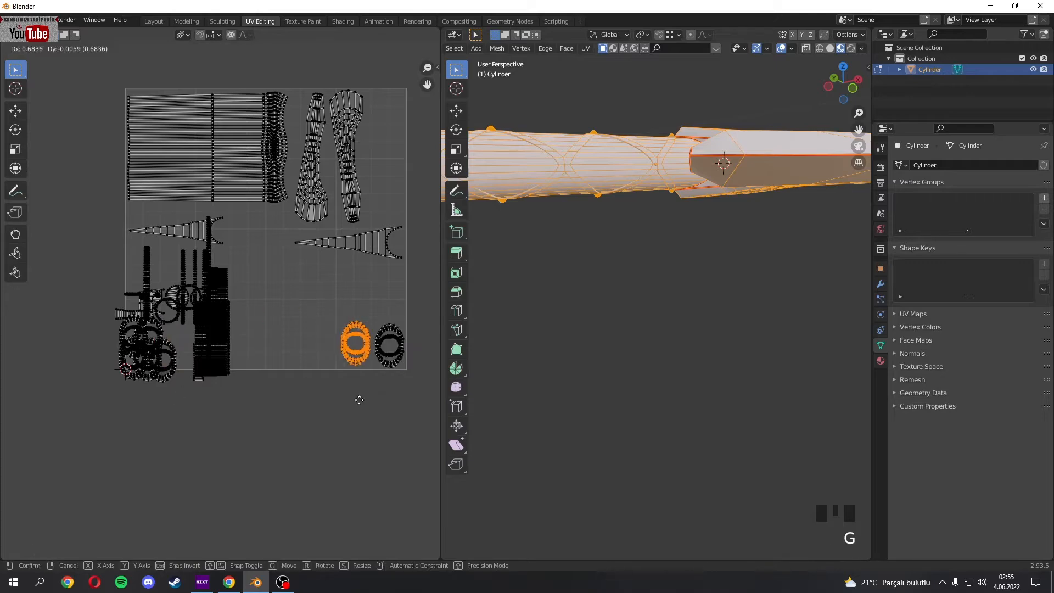
click(332, 375)
scroll(335, 379, up, 2)
click(335, 286)
middle_drag(98, 321, 196, 329)
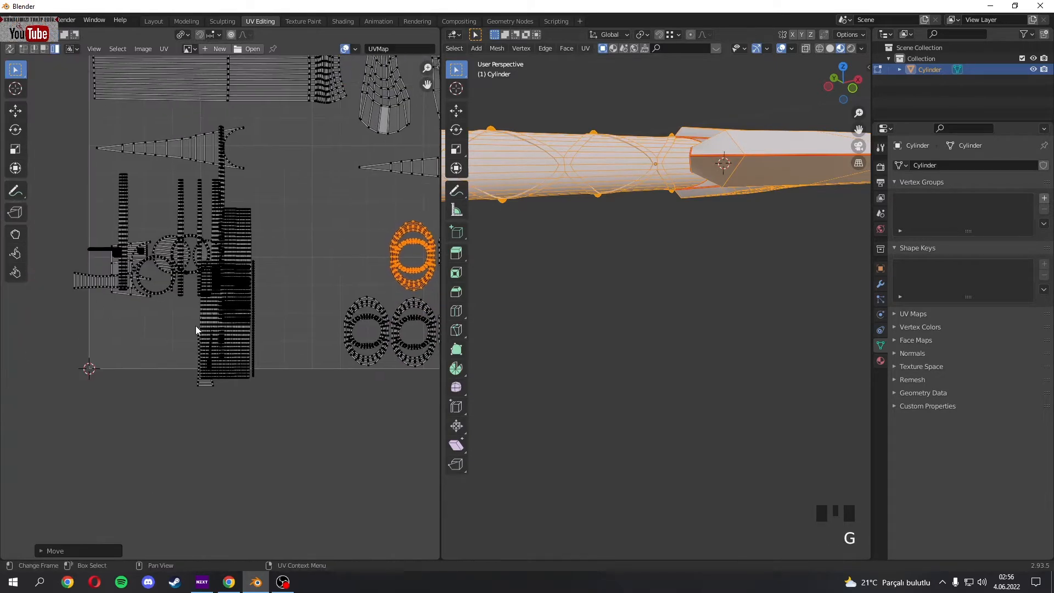
- Separate the overlapping strip islands of the dense block and line them up side by side
scroll(225, 302, up, 2)
click(229, 377)
key(g)
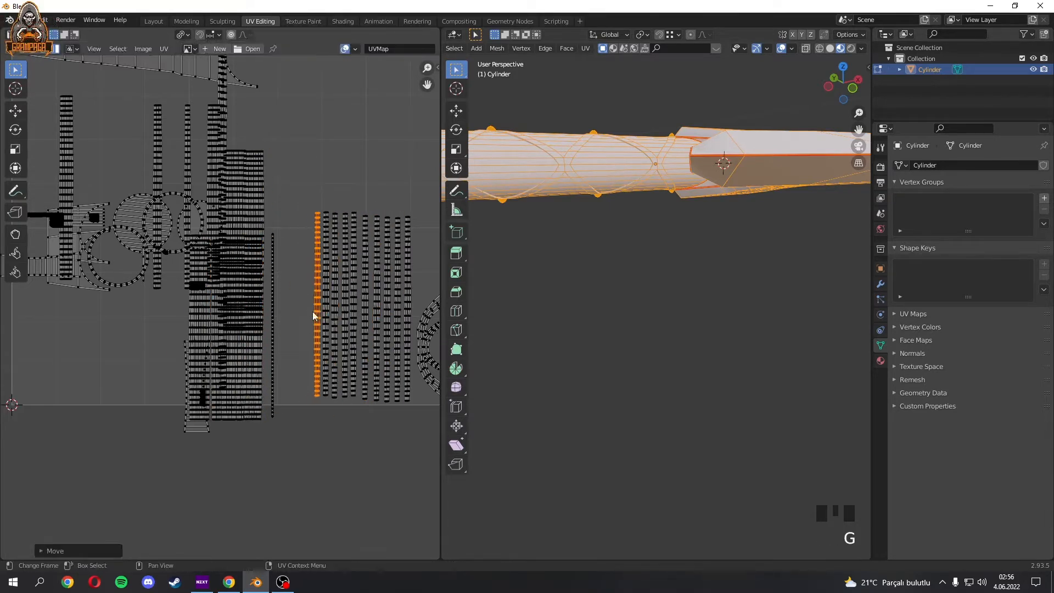
key(g)
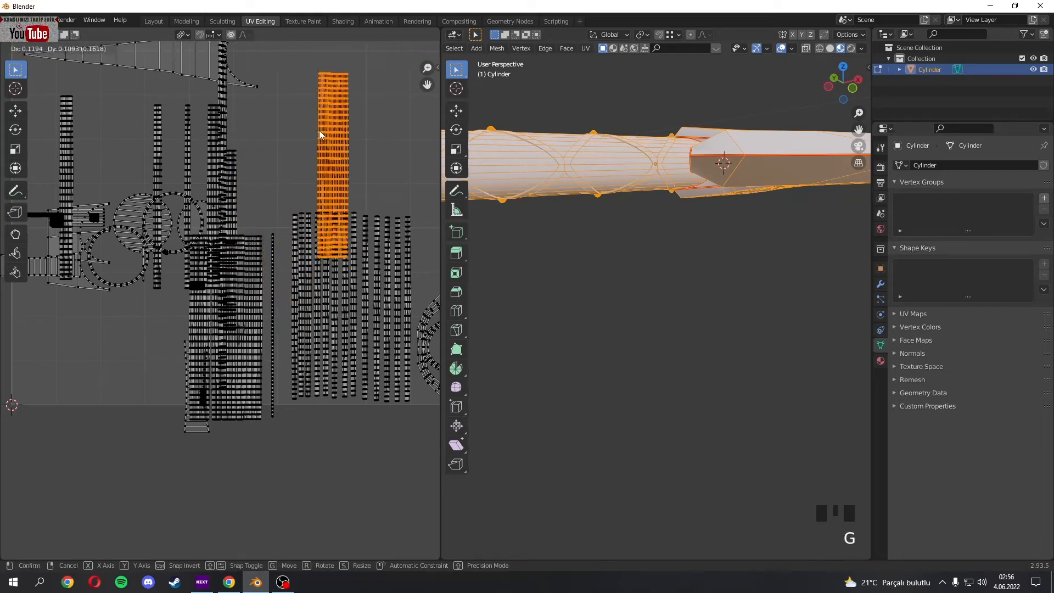
- Select the whole mesh and unwrap it again to reset the UV layout
scroll(319, 165, down, 5)
key(a)
key(u)
click(638, 280)
- Move the lower dense block of strip islands to the bottom-right corner of the UV square and enlarge it
scroll(276, 288, up, 5)
middle_drag(276, 288, 310, 270)
click(304, 330)
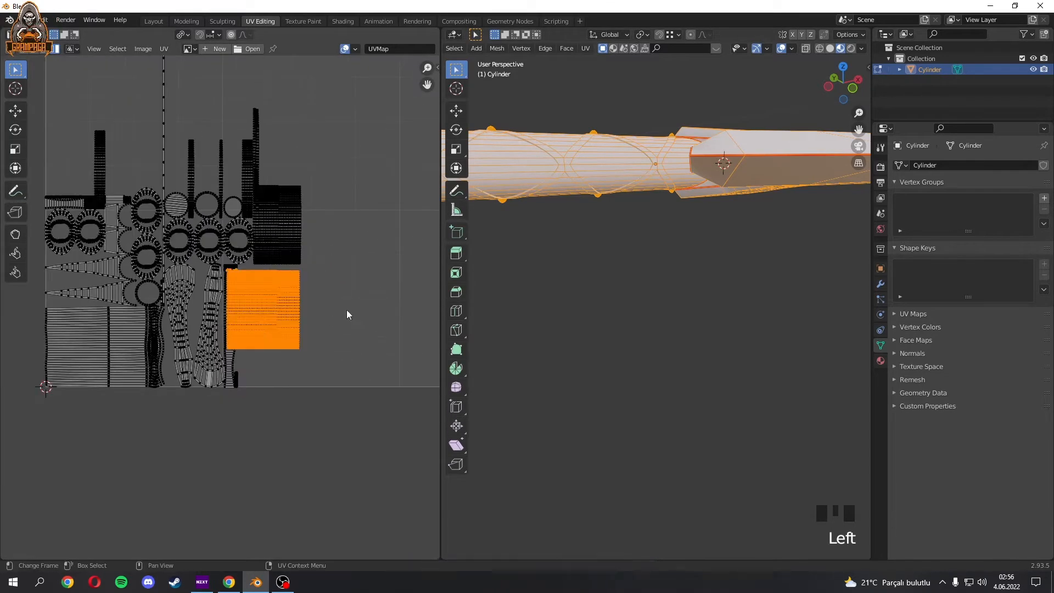
click(347, 310)
scroll(343, 319, down, 3)
middle_drag(338, 327, 242, 324)
key(g)
click(414, 324)
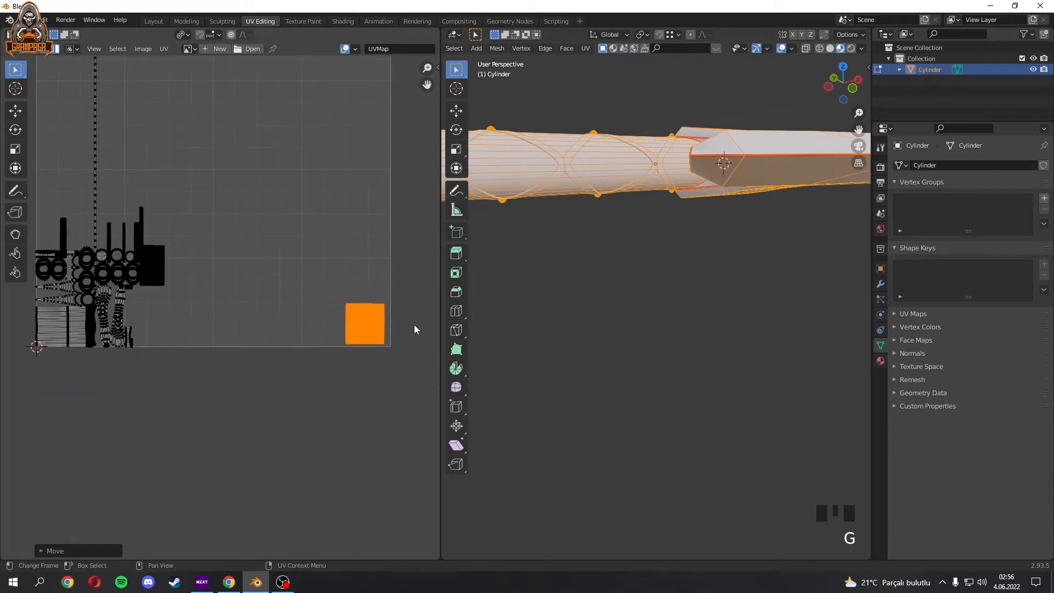
click(372, 373)
key(g)
click(346, 341)
- Select the other dense block of strip islands and move it towards the block in the bottom-right corner
click(159, 265)
click(154, 264)
scroll(141, 264, up, 6)
middle_drag(141, 264, 297, 221)
drag(297, 222, 395, 224)
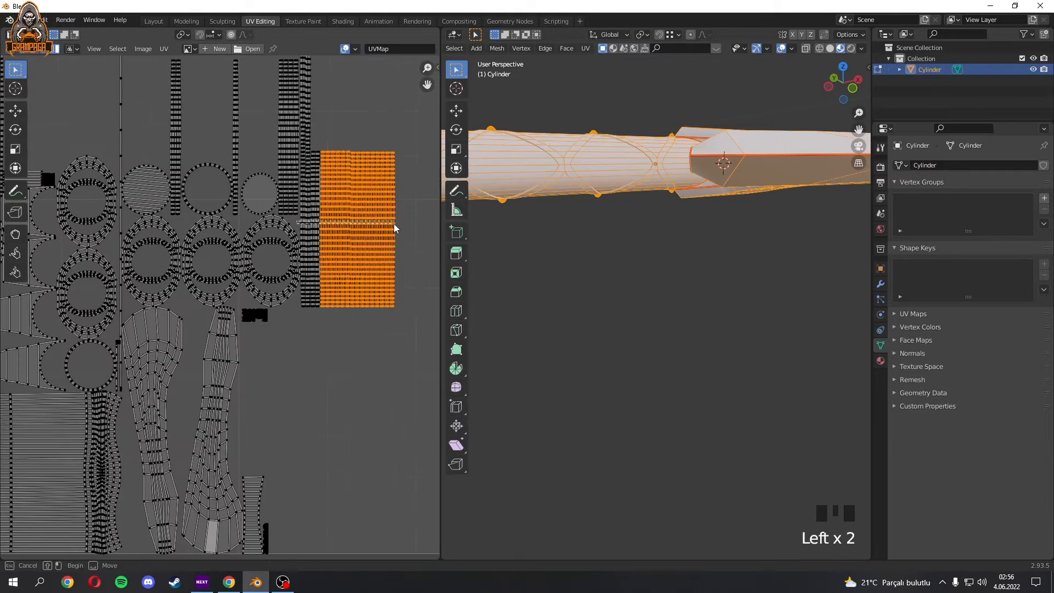
scroll(394, 225, down, 3)
key(g)
click(379, 384)
click(321, 247)
key(g)
- Enlarge the second strip block and align it along the bottom edge beside the first block
scroll(405, 324, down, 2)
key(s)
click(394, 377)
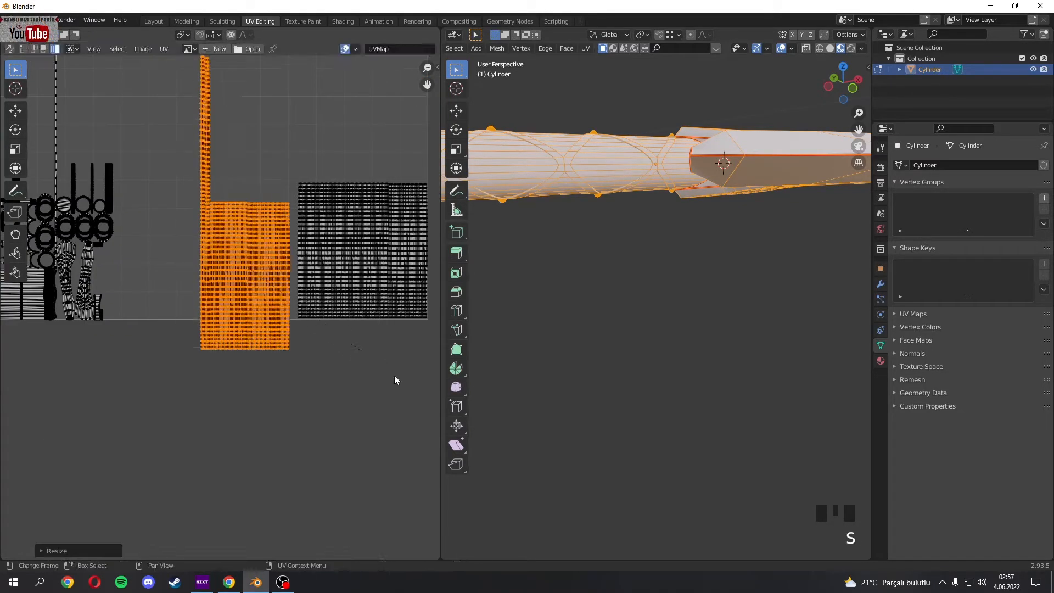
key(g)
click(386, 348)
key(s)
click(368, 336)
key(g)
click(322, 329)
- Move the remaining narrow upright strip islands next to the dense blocks and enlarge them to a matching height
middle_drag(313, 321, 410, 333)
click(176, 196)
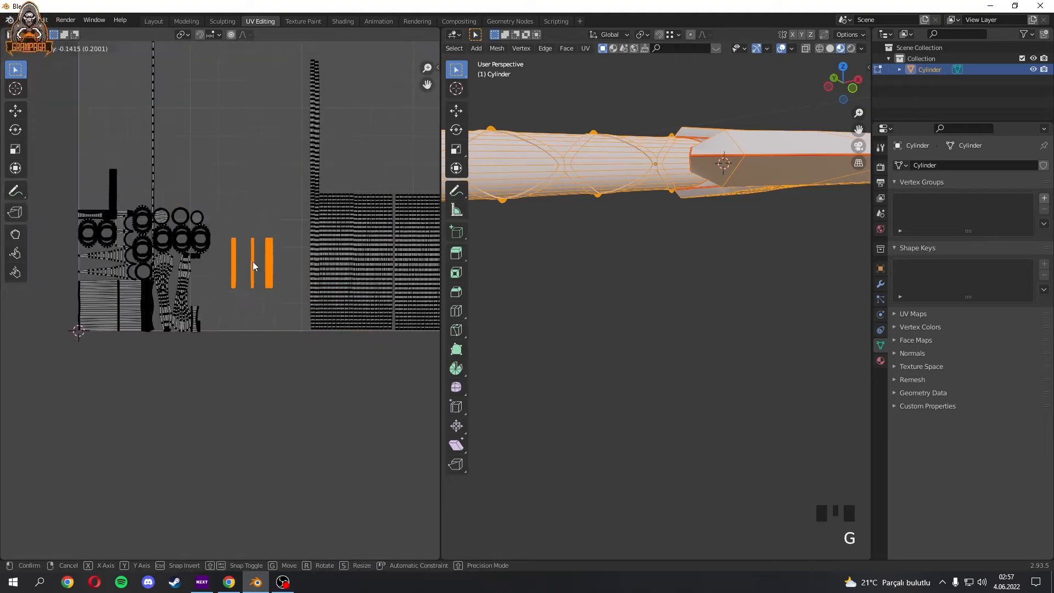
key(s)
click(269, 281)
key(g)
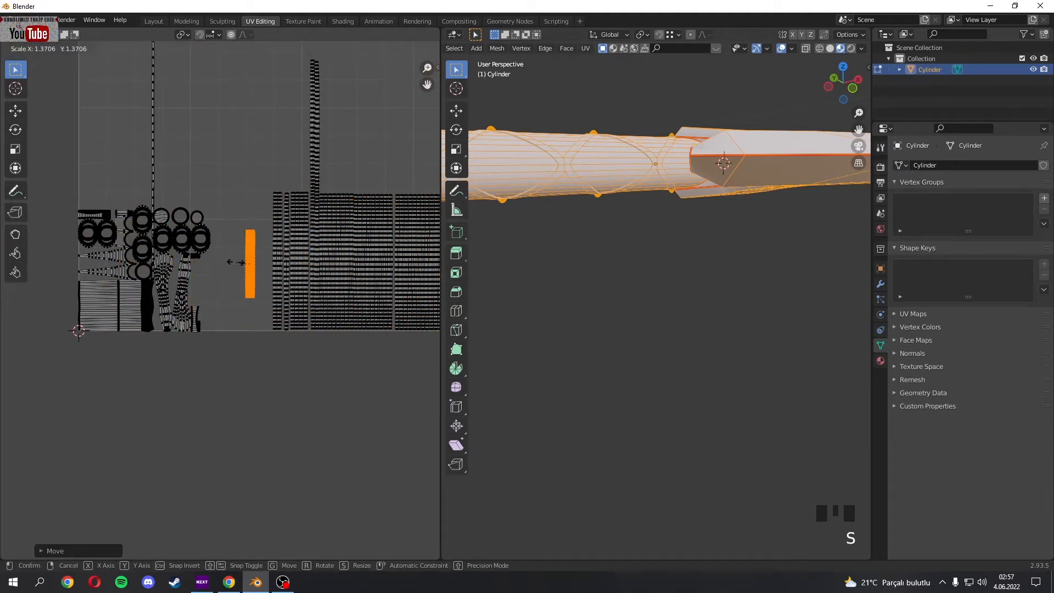
key(s)
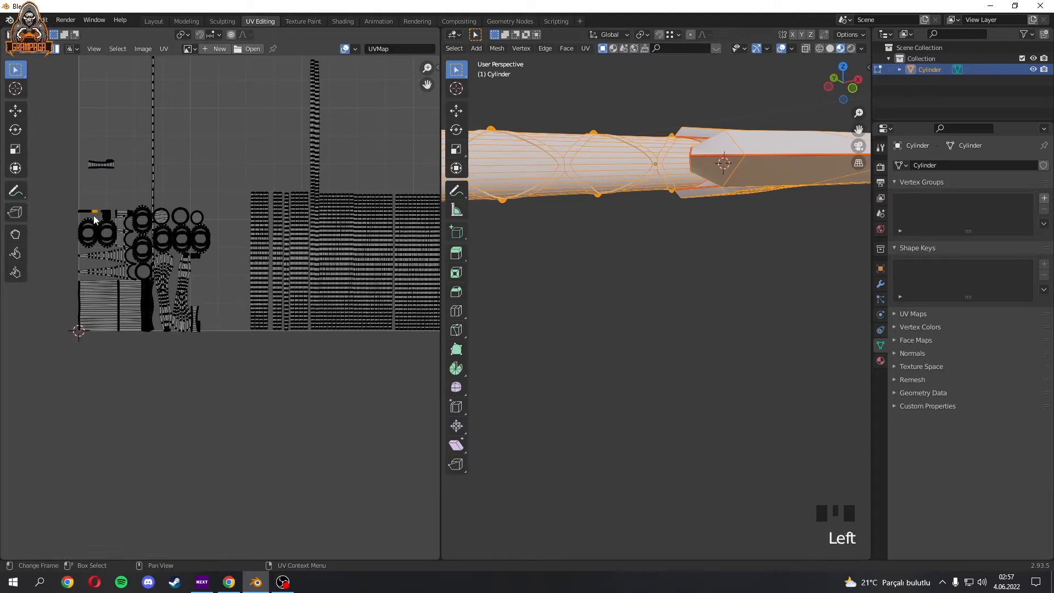
- Move the handle's large rectangular island to the upper-right area of the UV square and enlarge it
click(138, 352)
drag(63, 347, 150, 326)
scroll(150, 327, down, 5)
middle_drag(150, 326, 151, 372)
key(g)
click(304, 239)
key(s)
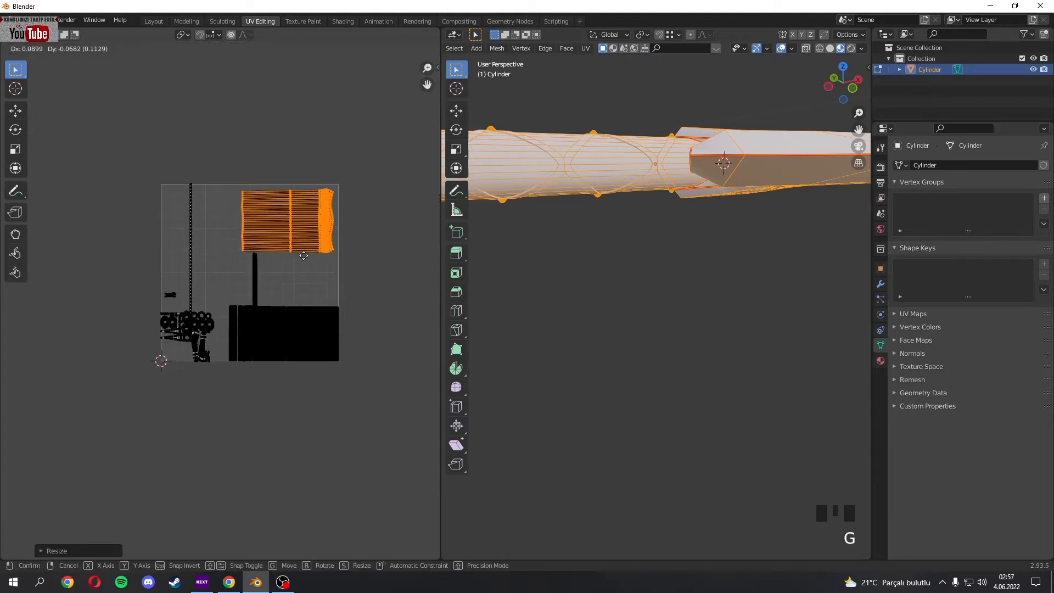
click(265, 275)
- Move both axe head halves to the upper-left area of the UV square and enlarge them
shift+click(245, 283)
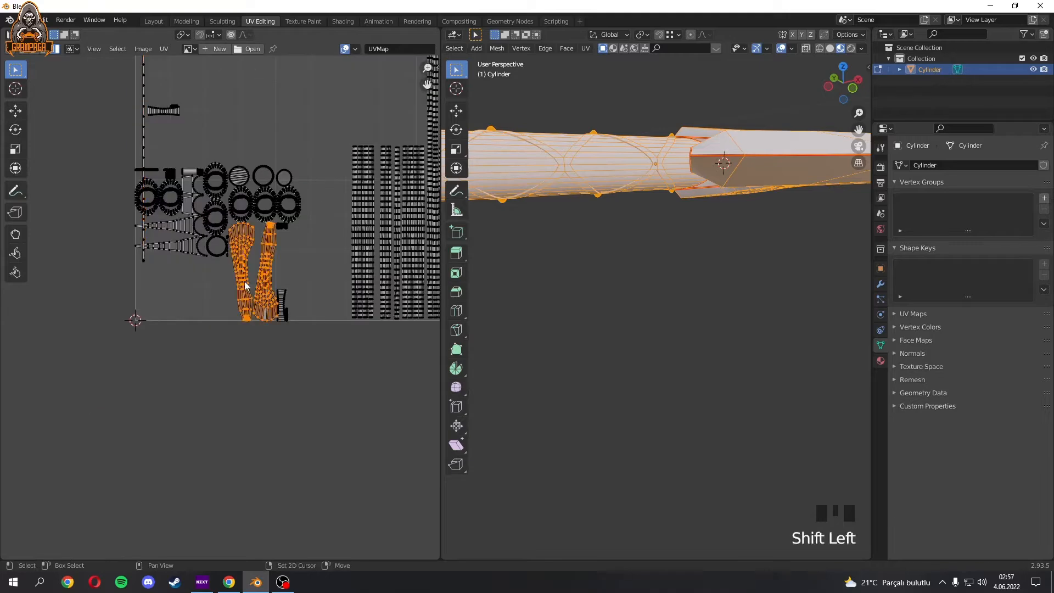
key(g)
click(250, 204)
key(s)
click(281, 228)
key(g)
click(258, 229)
- Gather the seven spiky ring islands into a compact group near the bottom-left corner of the UV square
scroll(222, 322, up, 3)
middle_drag(221, 323, 245, 254)
drag(302, 296, 240, 300)
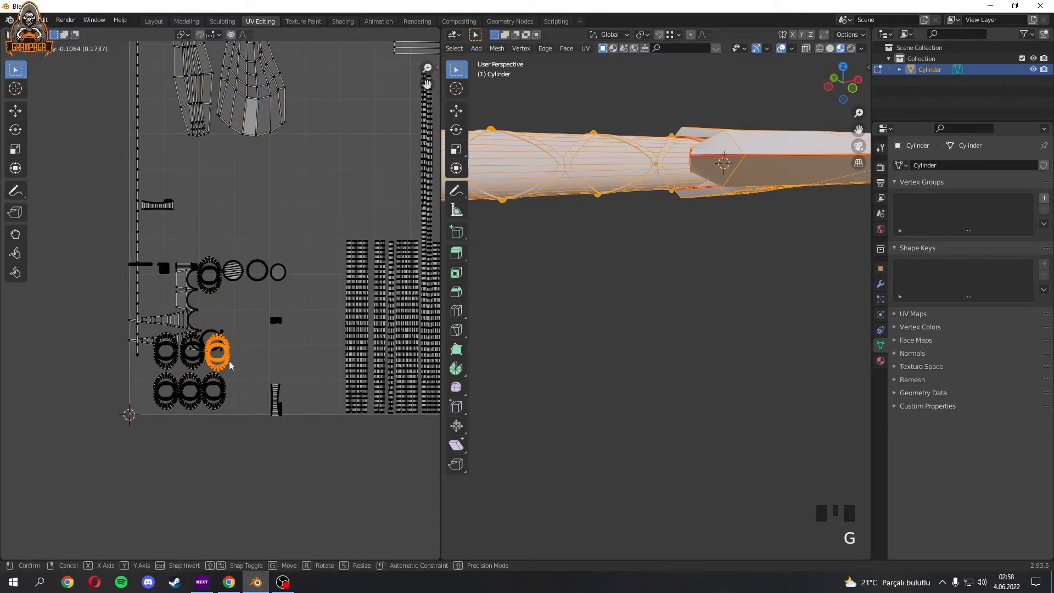
drag(216, 373, 241, 379)
key(g)
click(236, 384)
- Enlarge the group of spiky ring islands and move it into the free space above the strip blocks
scroll(231, 367, down, 1)
key(s)
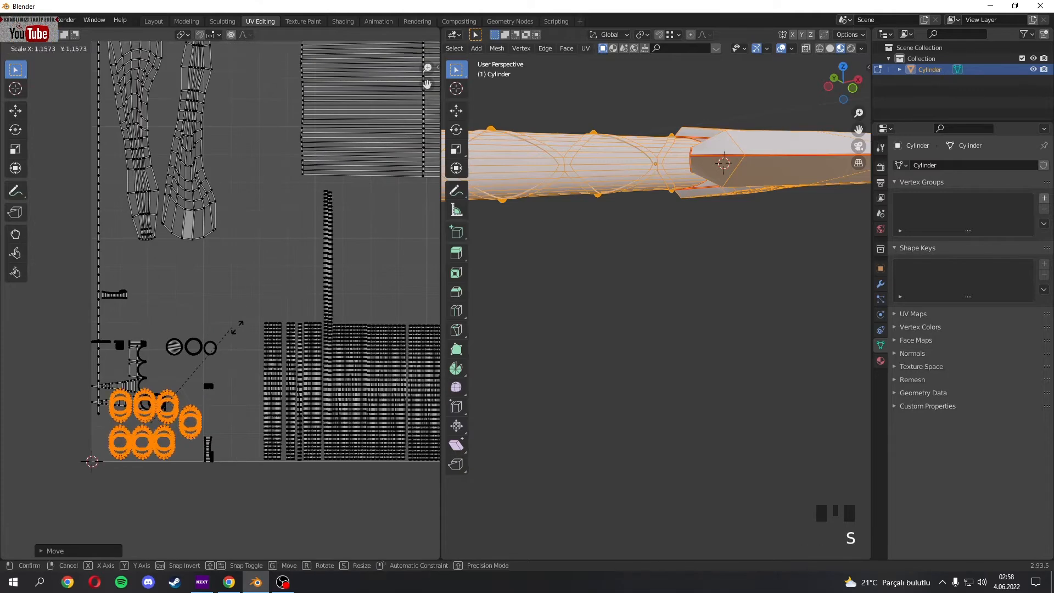
click(226, 342)
scroll(223, 330, down, 2)
key(g)
click(272, 317)
- Enlarge the two wedge-shaped islands and place them below the axe head halves
scroll(188, 352, up, 3)
click(140, 369)
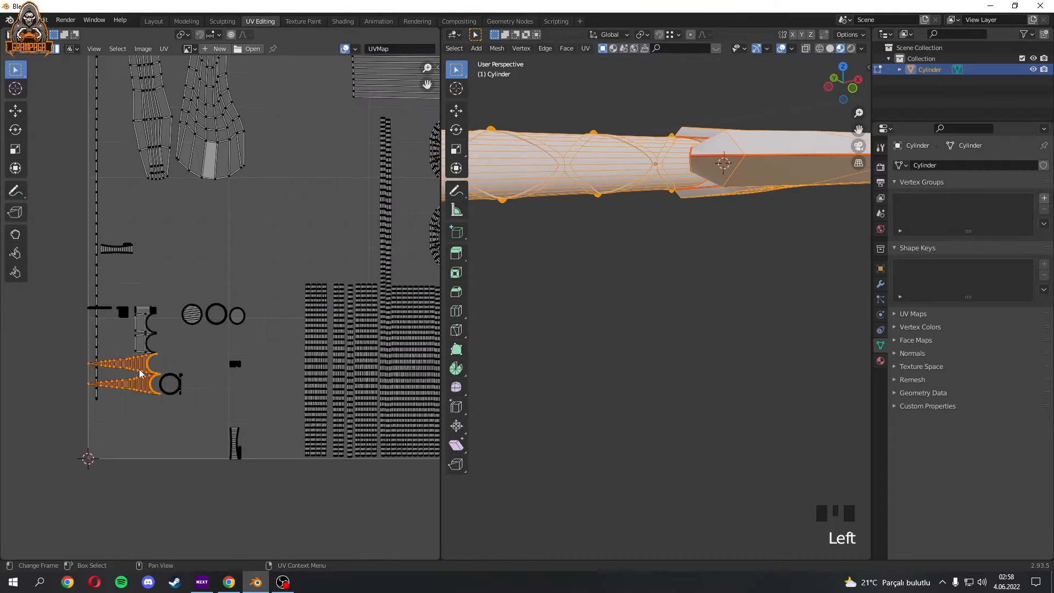
scroll(141, 353, down, 3)
key(s)
click(167, 363)
key(g)
key(g)
click(227, 312)
- Line up the four small circular islands along the bottom-left edge and place the two notched islands above the wedges
scroll(205, 330, up, 3)
shift+middle_drag(205, 330, 248, 293)
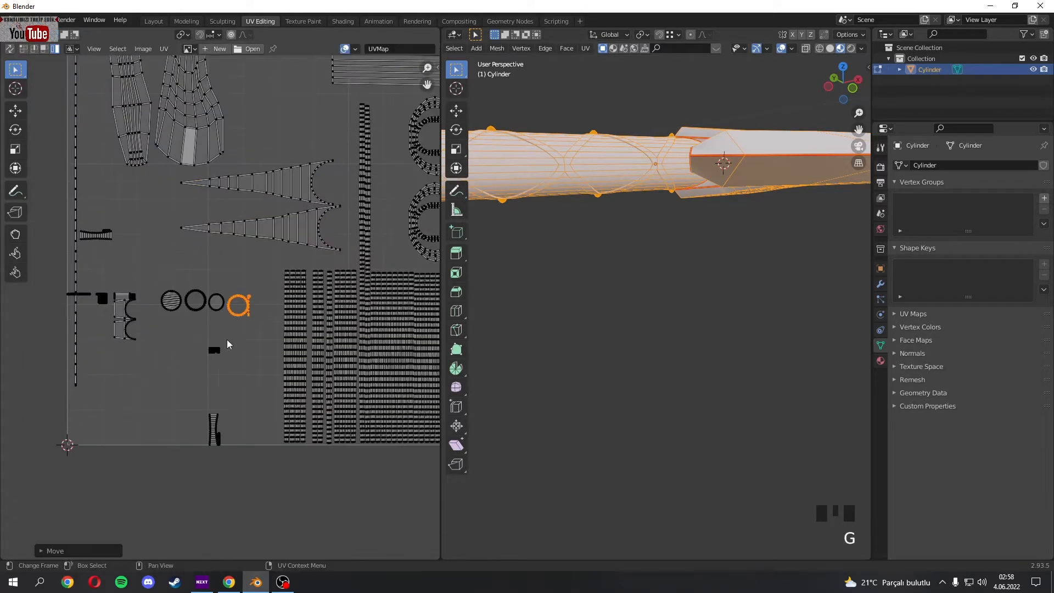
drag(161, 288, 228, 313)
key(g)
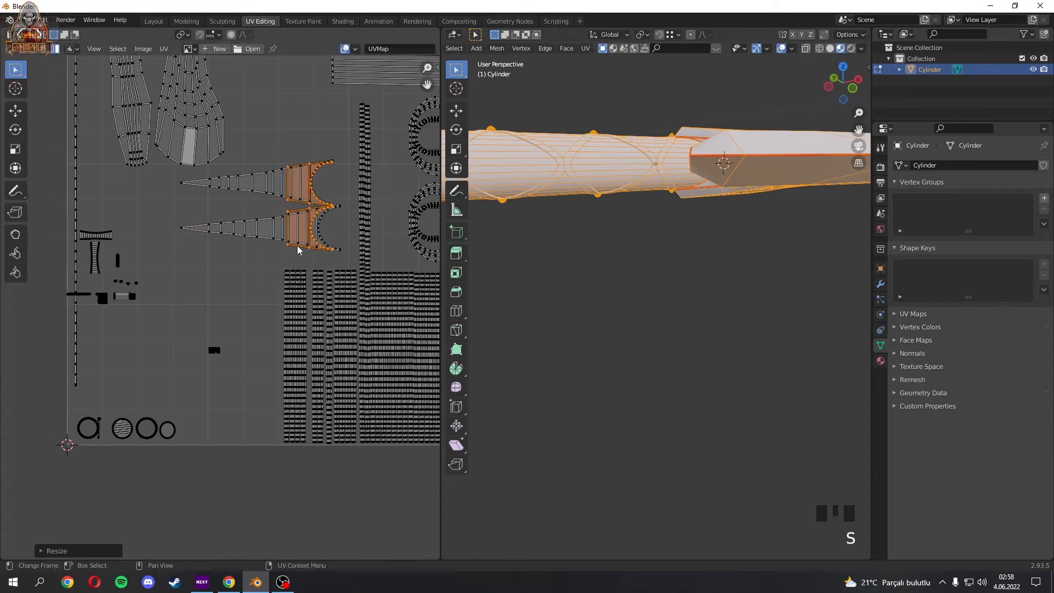
key(g)
- Place the two groups of small fan-shaped islands in the lower-left space and enlarge the second group
key(g)
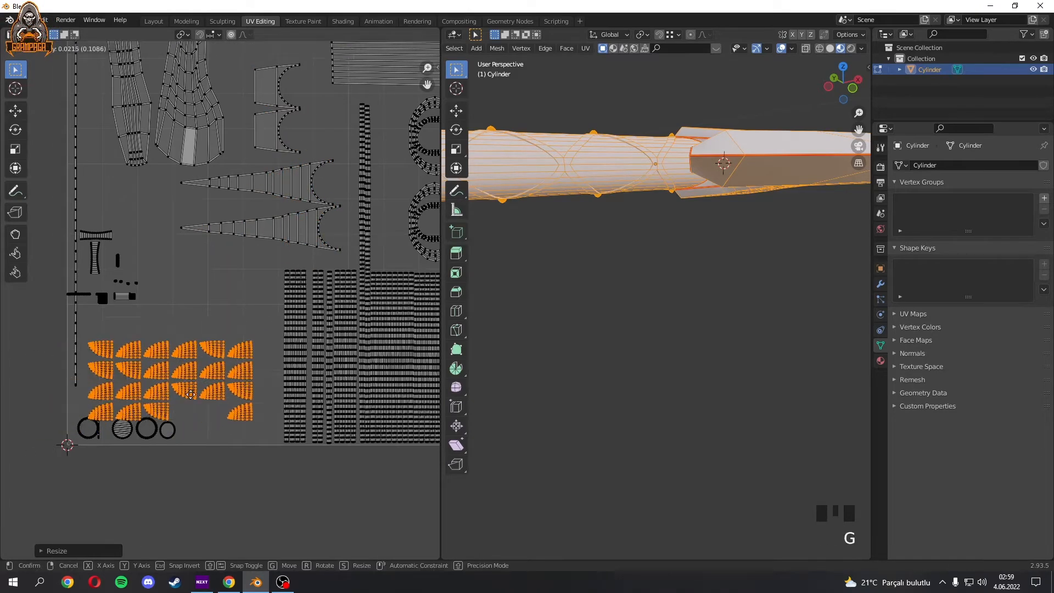
click(134, 299)
key(s)
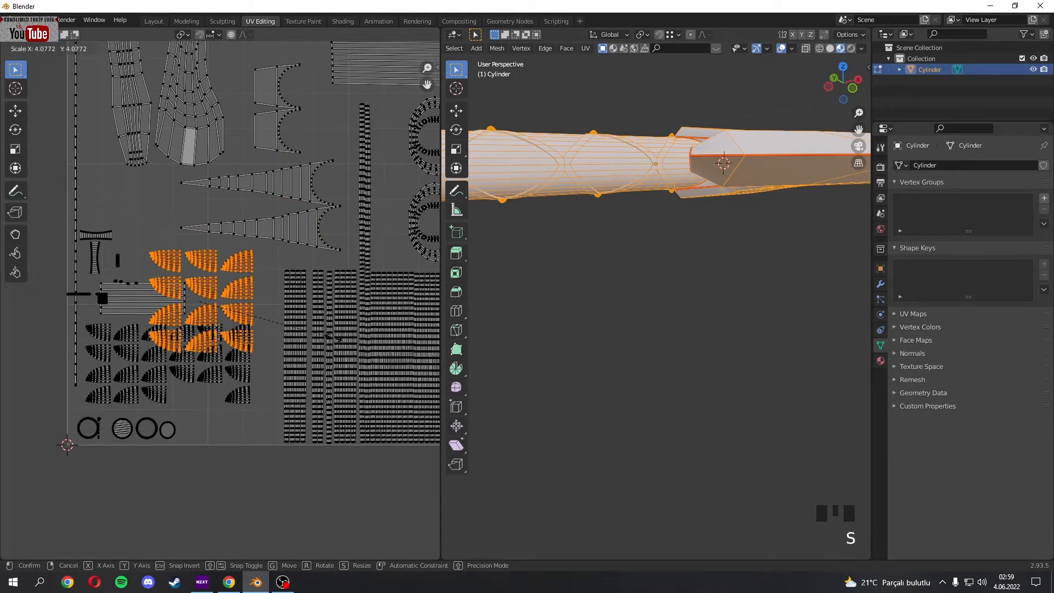
click(258, 338)
key(g)
click(260, 345)
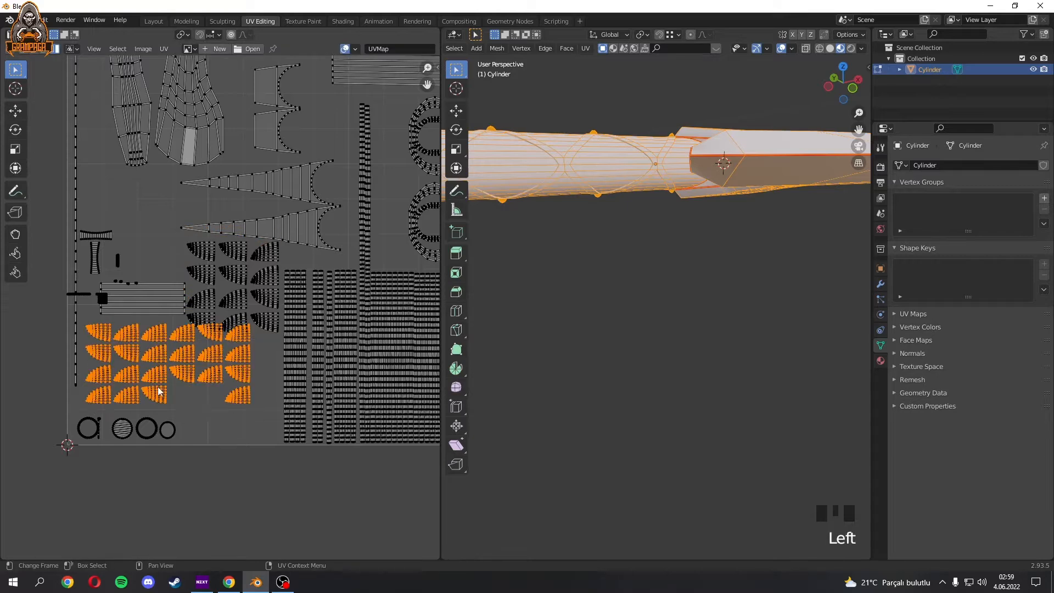
- Enlarge the selected fan-shaped islands, move them beside the strip blocks, and lower the four small circular islands towards the bottom edge
key(s)
click(228, 391)
key(g)
click(220, 399)
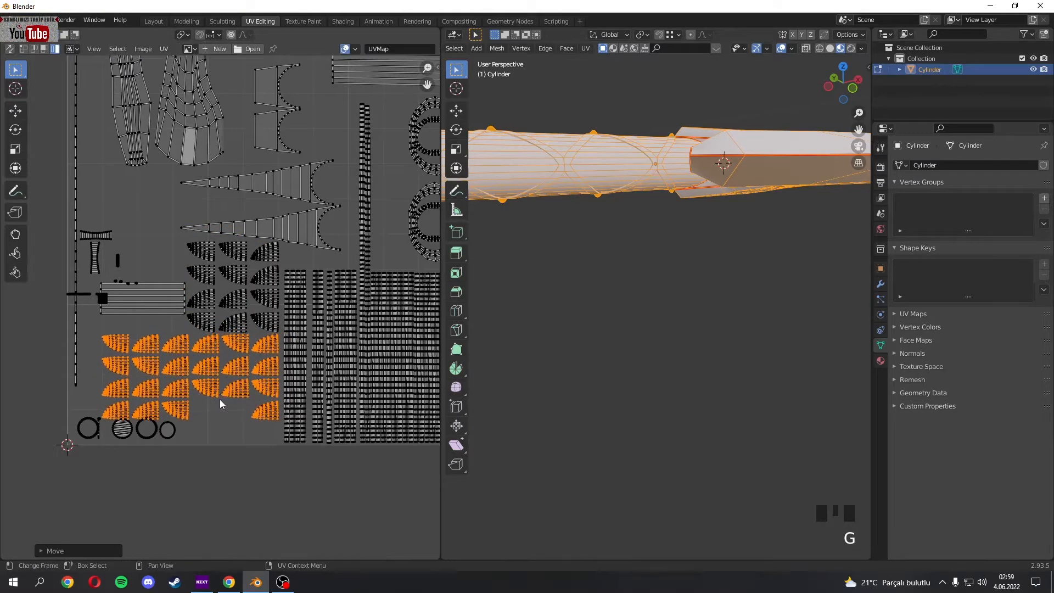
click(125, 444)
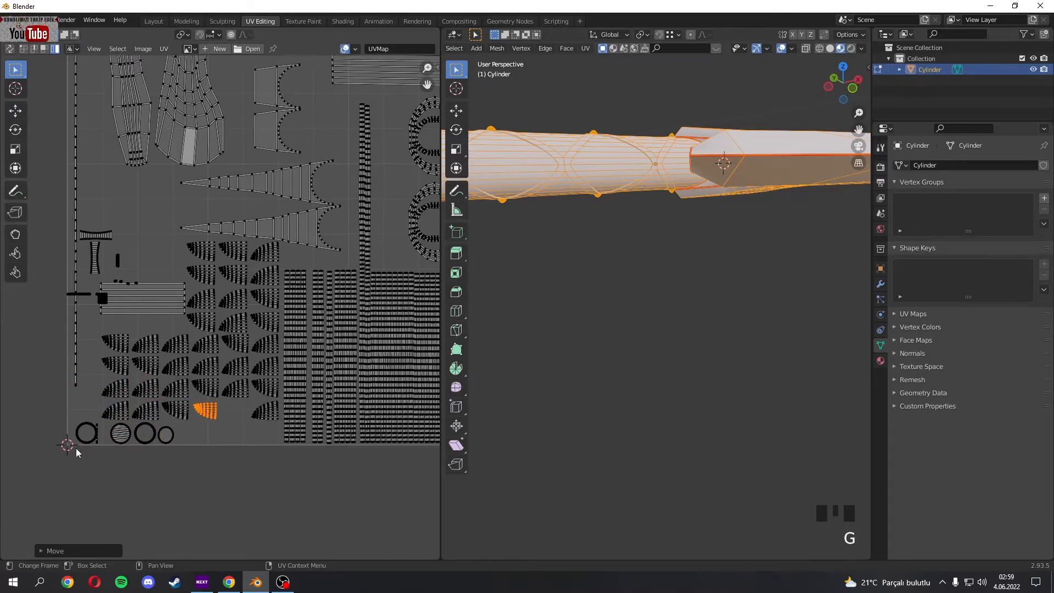
- Move the stray fan-shaped islands out of the other islands and into the bottom row of the fan grid
scroll(76, 448, up, 5)
click(283, 332)
scroll(261, 254, down, 5)
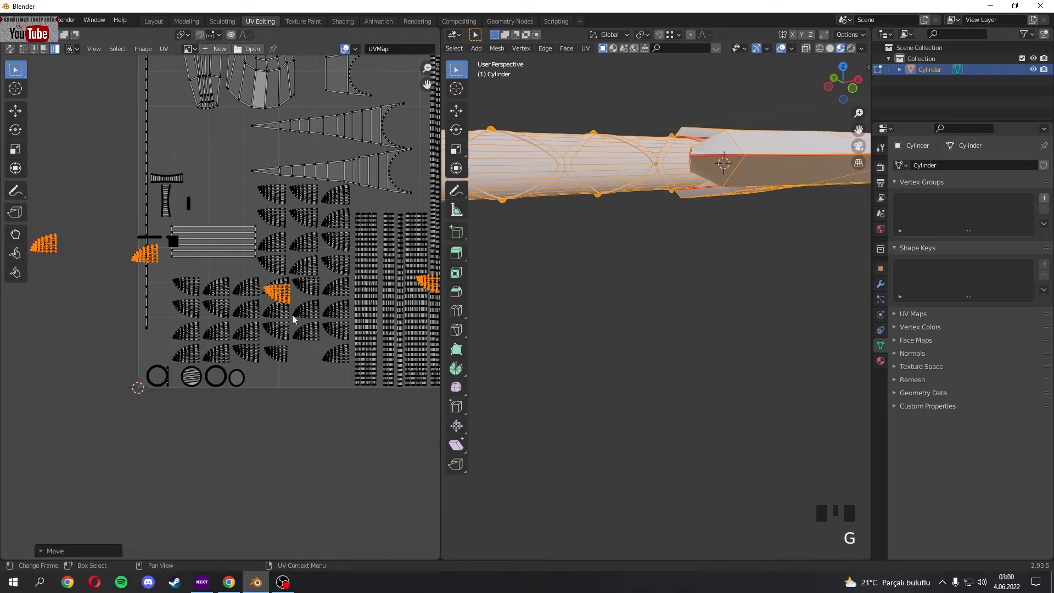
key(g)
click(90, 322)
key(g)
scroll(325, 352, down, 2)
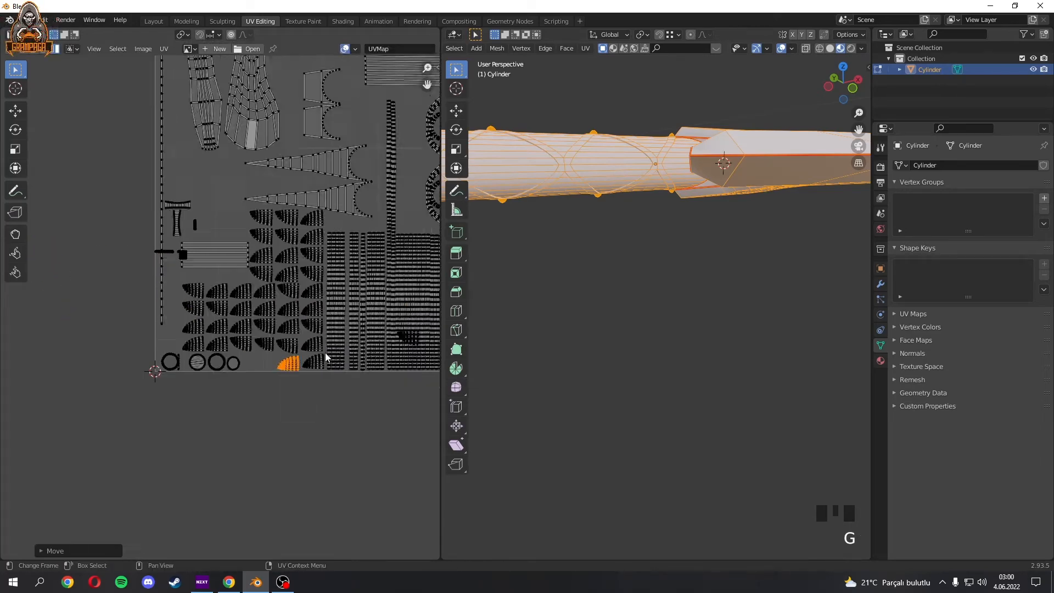
click(400, 345)
scroll(399, 345, up, 5)
key(g)
scroll(262, 303, down, 4)
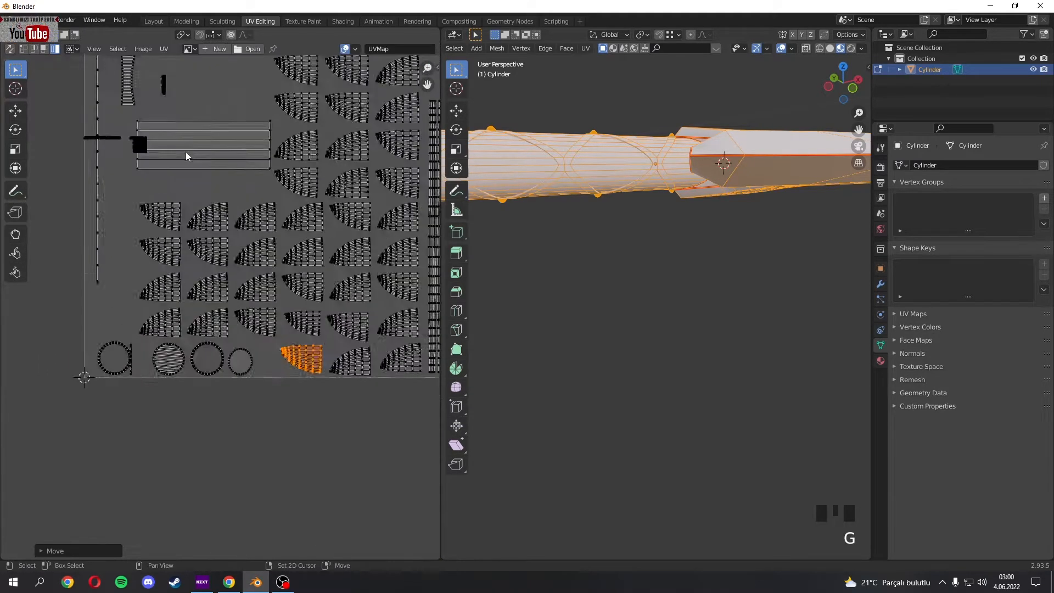
- Enlarge the tiny square cluster of fan-shaped islands and move it below the UV square
scroll(185, 152, up, 4)
click(196, 243)
scroll(305, 315, down, 3)
key(g)
key(s)
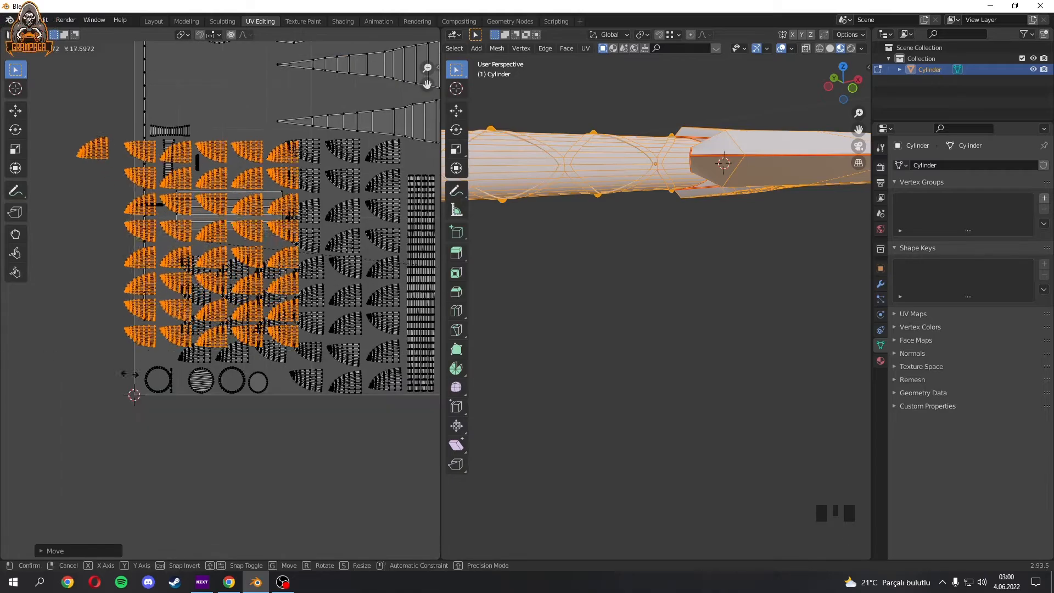
key(g)
key(s)
scroll(225, 351, down, 3)
key(g)
- Enlarge the tiny vertical column of fan-shaped islands to match the size of the other fans and reposition it
key(s)
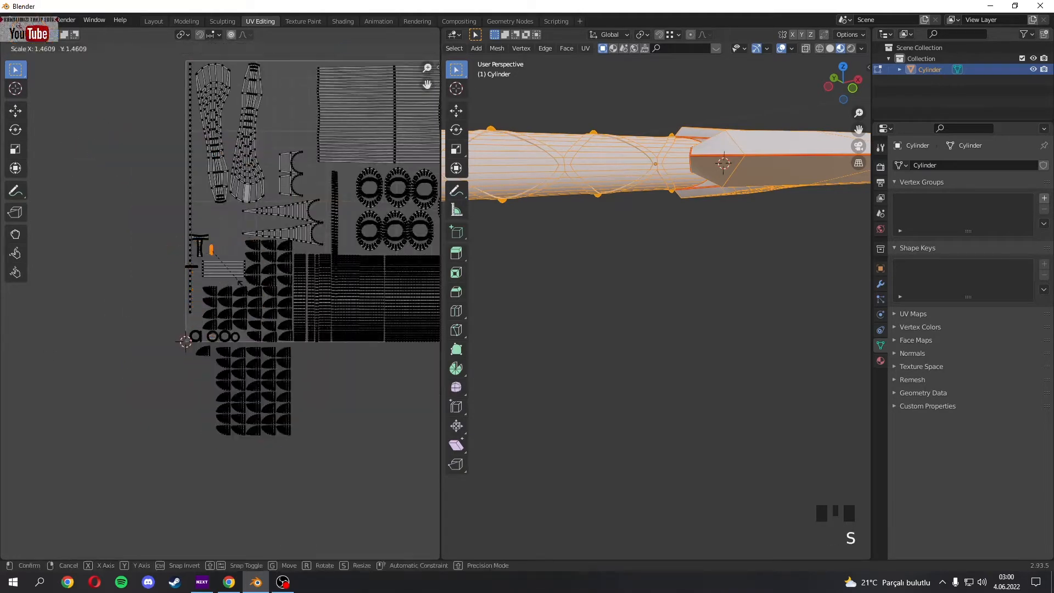
key(g)
key(s)
scroll(297, 378, up, 4)
scroll(289, 376, down, 4)
key(g)
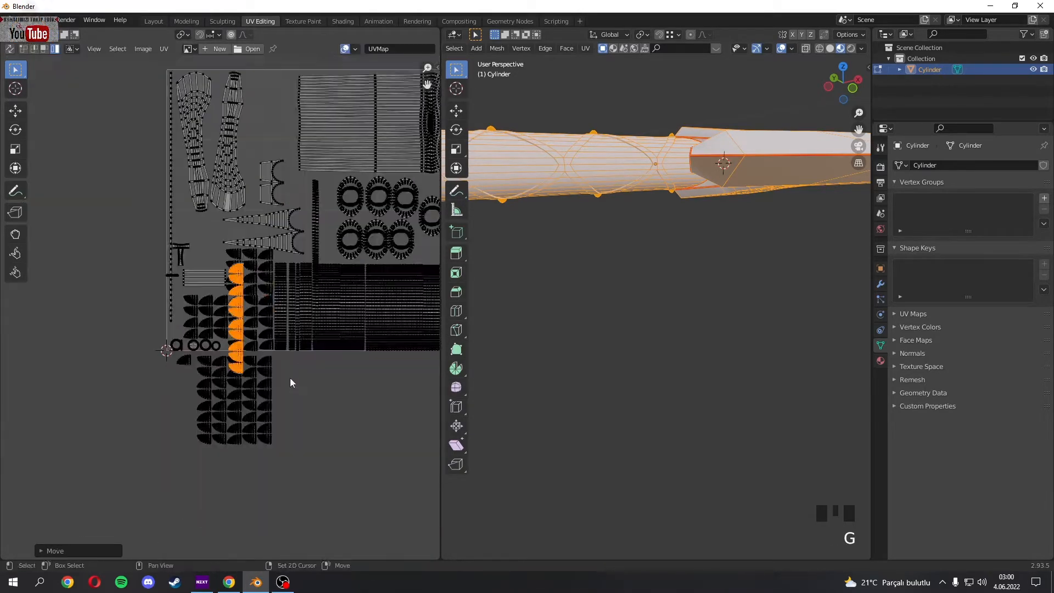
- Enlarge the tiny horizontal row of fan-shaped islands and place it beneath the fan grid below the UV square
scroll(270, 228, up, 4)
click(270, 229)
key(r)
key(s)
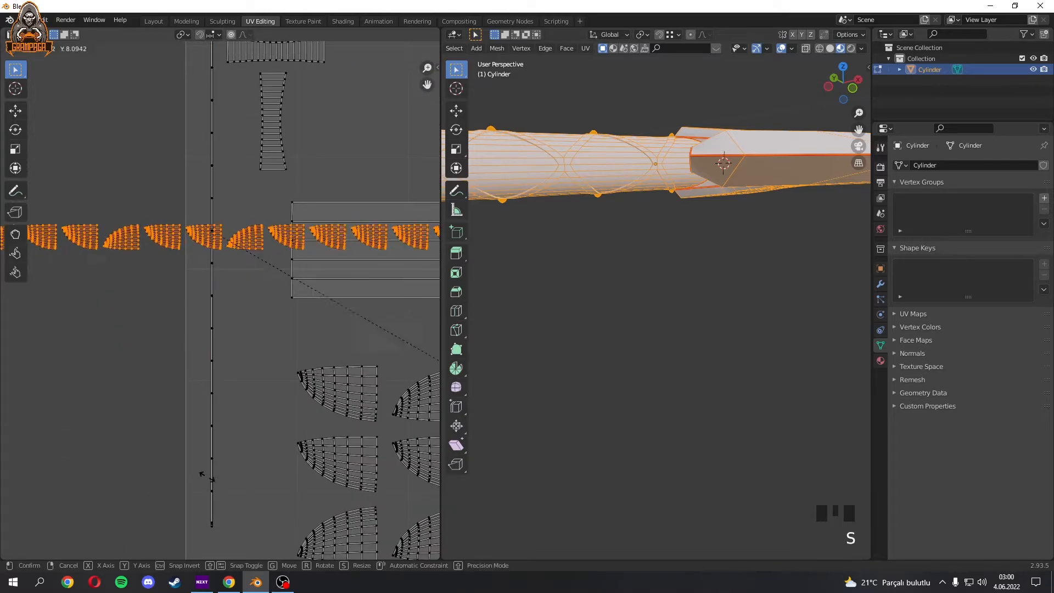
scroll(241, 315, down, 4)
click(240, 315)
scroll(310, 520, up, 3)
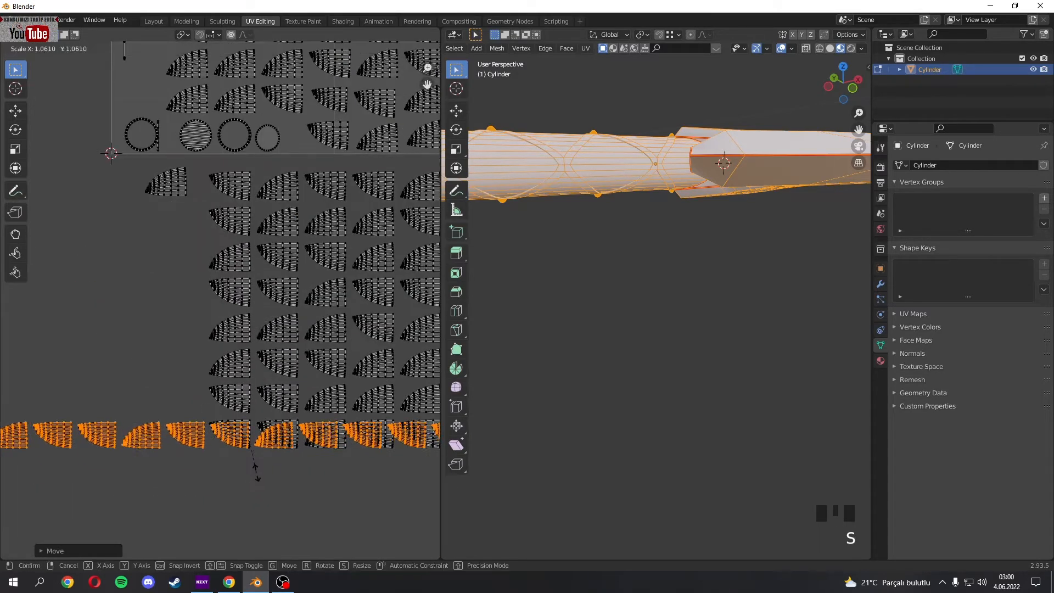
key(g)
scroll(264, 478, down, 3)
scroll(268, 253, up, 2)
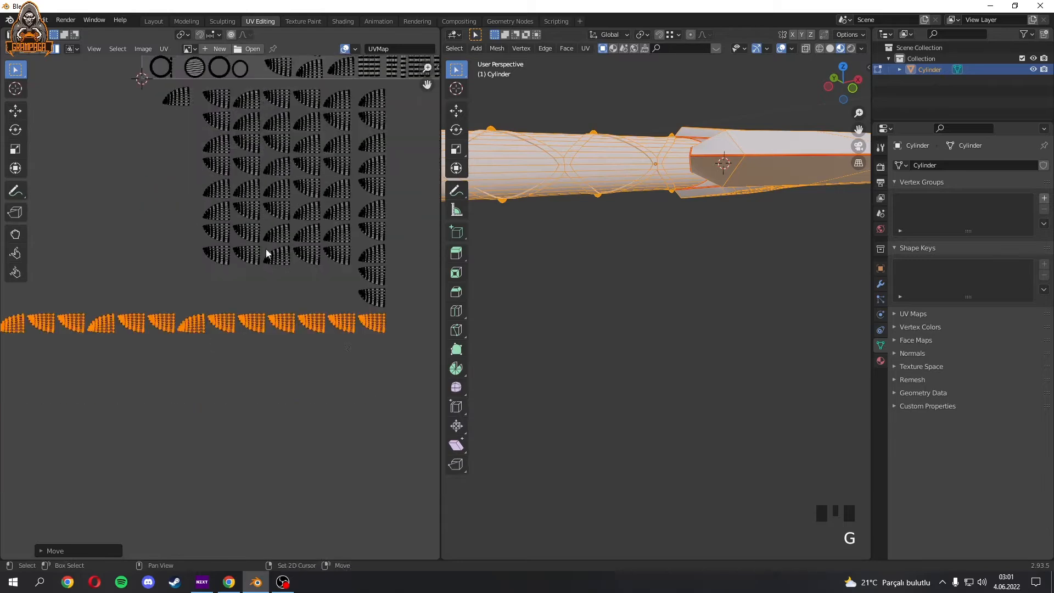
- Break the long horizontal row of fan islands into groups and stack them as additional rows under the fan grid
key(g)
drag(54, 327, 54, 328)
key(g)
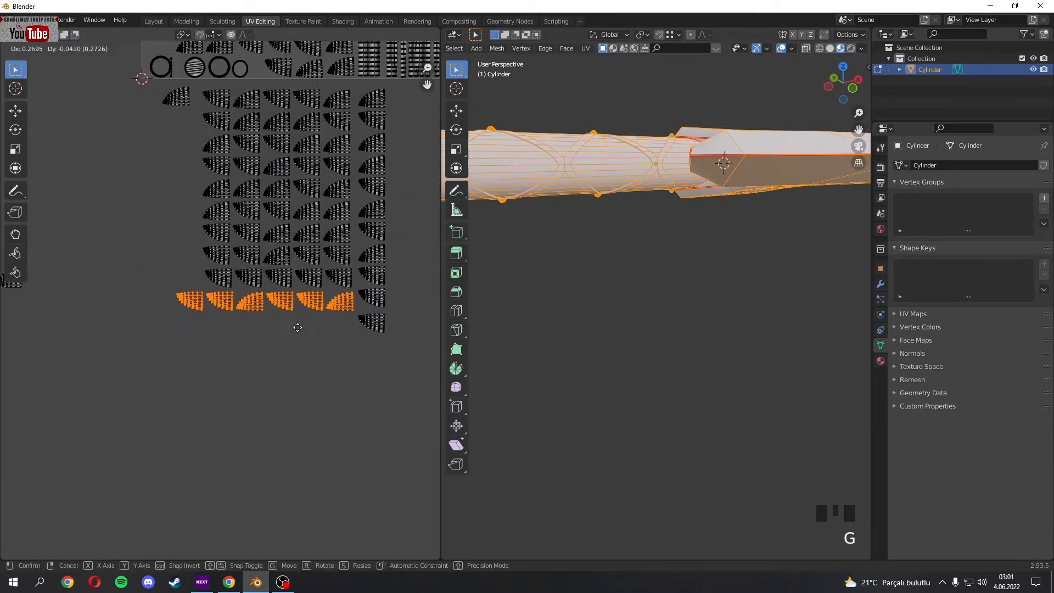
click(341, 339)
middle_drag(176, 347, 338, 344)
drag(124, 255, 197, 294)
key(g)
click(392, 348)
middle_drag(307, 247, 324, 347)
- Move the single fan and the fan islands still inside the UV square next to the grid below it
drag(164, 156, 184, 188)
key(g)
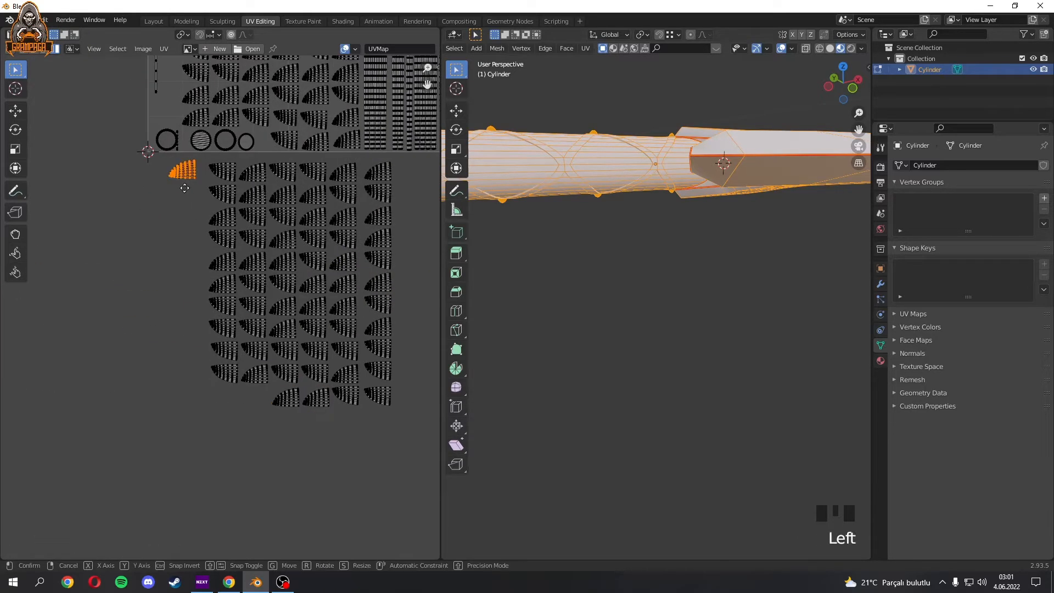
middle_drag(269, 253, 255, 366)
scroll(254, 366, down, 1)
drag(250, 264, 271, 276)
key(g)
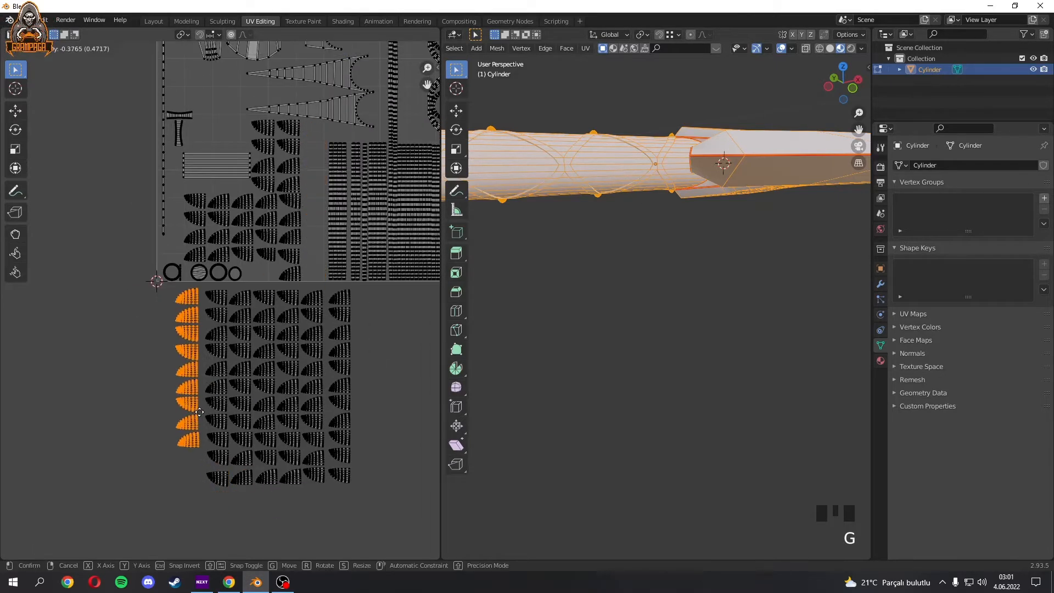
drag(271, 256, 271, 256)
key(g)
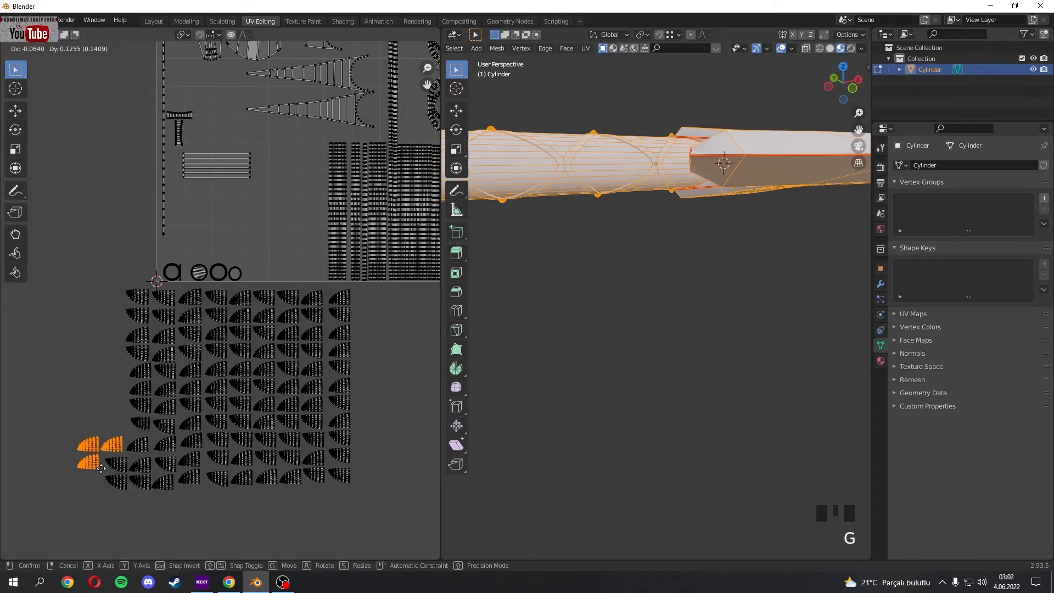
- Shrink the complete grid of fan-shaped islands and move it into the lower-left area of the UV square
scroll(237, 395, down, 2)
drag(318, 322, 132, 455)
key(s)
click(221, 440)
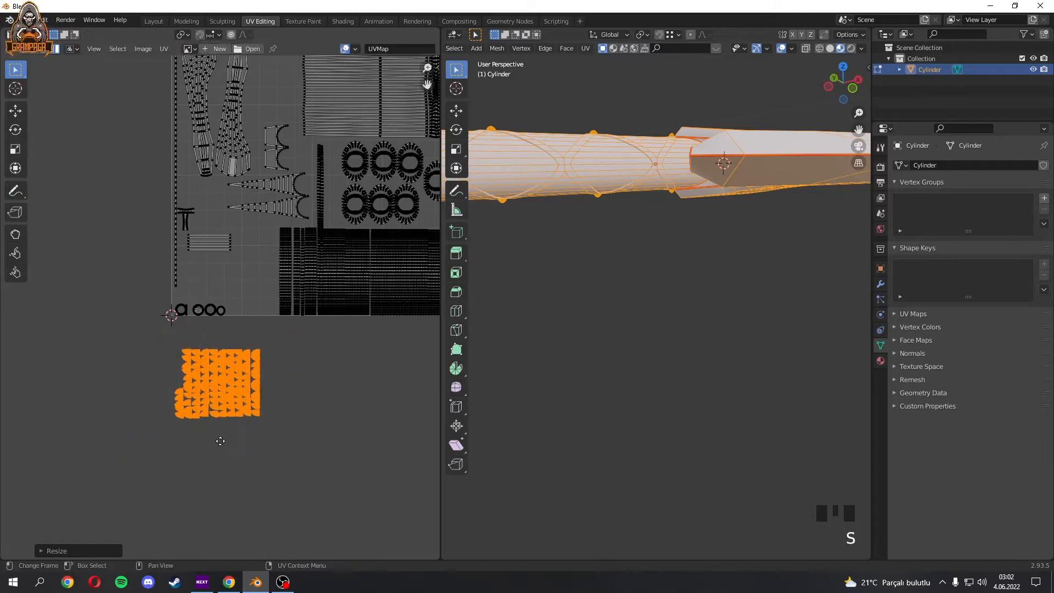
key(g)
key(s)
scroll(299, 368, up, 4)
key(g)
click(305, 380)
scroll(168, 356, up, 5)
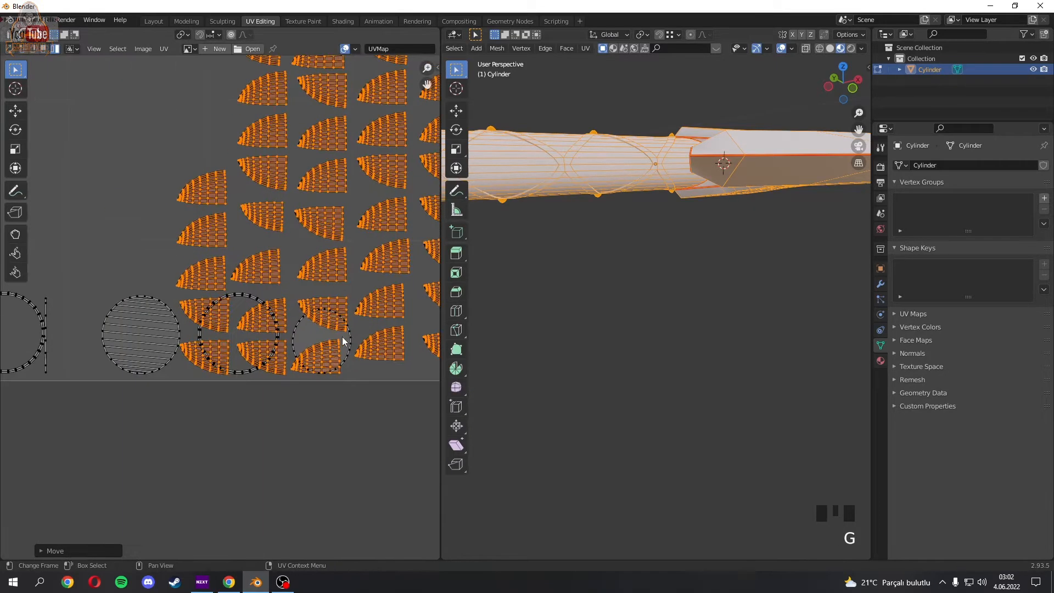
- Move the overlapping ring islands clear of the fans and stack them in the bottom-left corner of the UV square
click(345, 341)
shift+click(284, 336)
key(g)
click(146, 275)
middle_drag(146, 274, 268, 290)
key(g)
click(190, 303)
click(163, 364)
key(g)
click(141, 354)
- Move the short thin strip island beside the long vertical strip and place the hatched circle next to the rings
click(172, 379)
key(g)
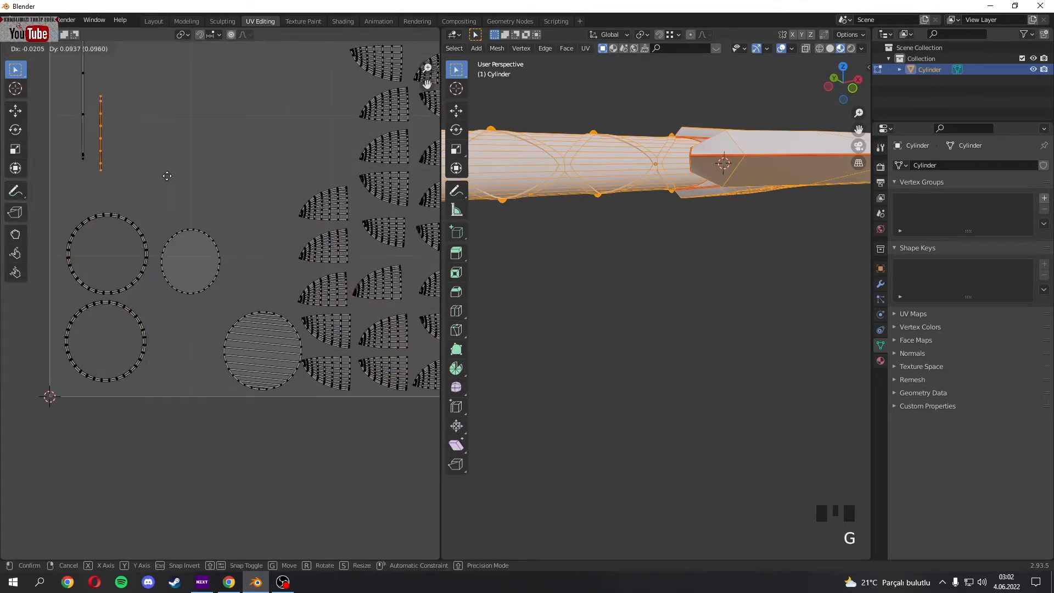
click(161, 186)
click(291, 332)
- Enlarge the two hourglass-shaped islands and move them into the free space under the axe head halves
shift+middle_drag(199, 216, 198, 286)
click(188, 245)
shift+click(203, 207)
key(s)
key(g)
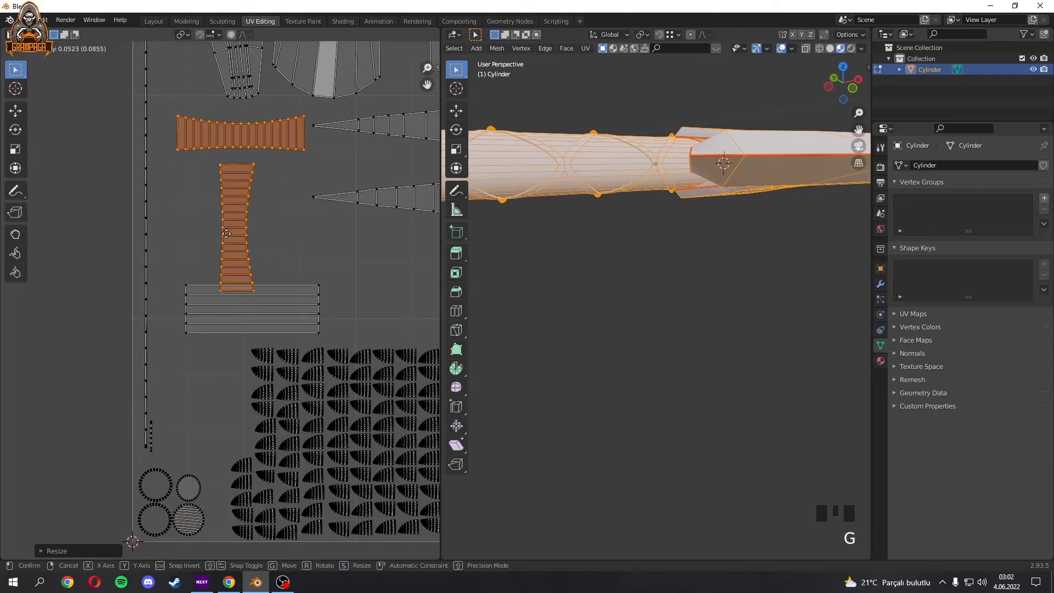
click(257, 274)
- Rotate the vertical hourglass-shaped island to horizontal and place it directly beneath the other one
click(254, 275)
key(r)
key(r)
key(r)
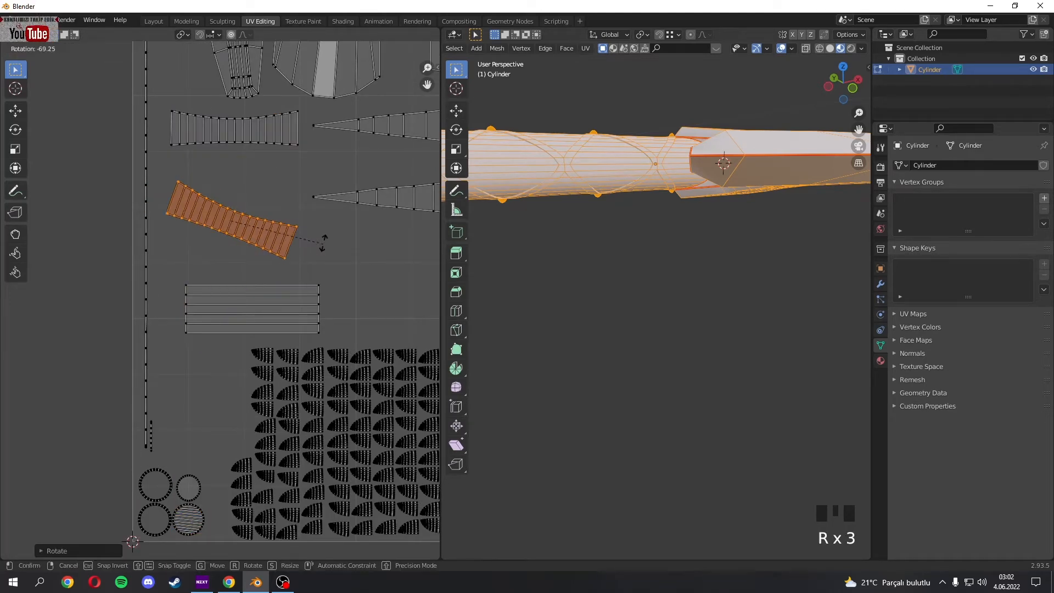
click(311, 217)
key(g)
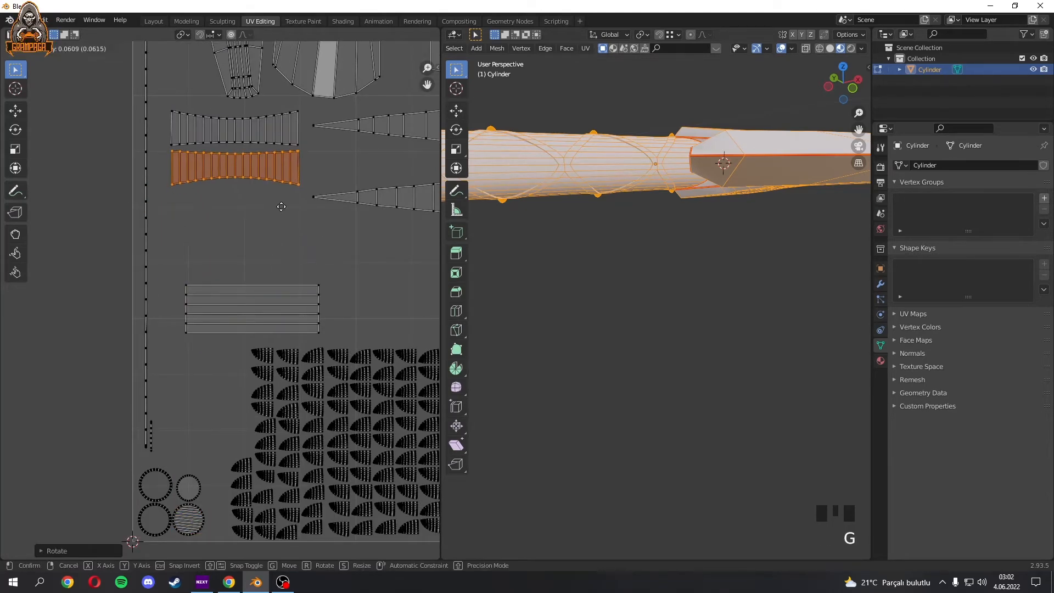
click(279, 206)
- Enlarge the rectangular striped island and fit it into the free space above the fan grid
scroll(264, 247, down, 3)
click(263, 306)
key(s)
click(276, 307)
key(g)
scroll(315, 263, down, 4)
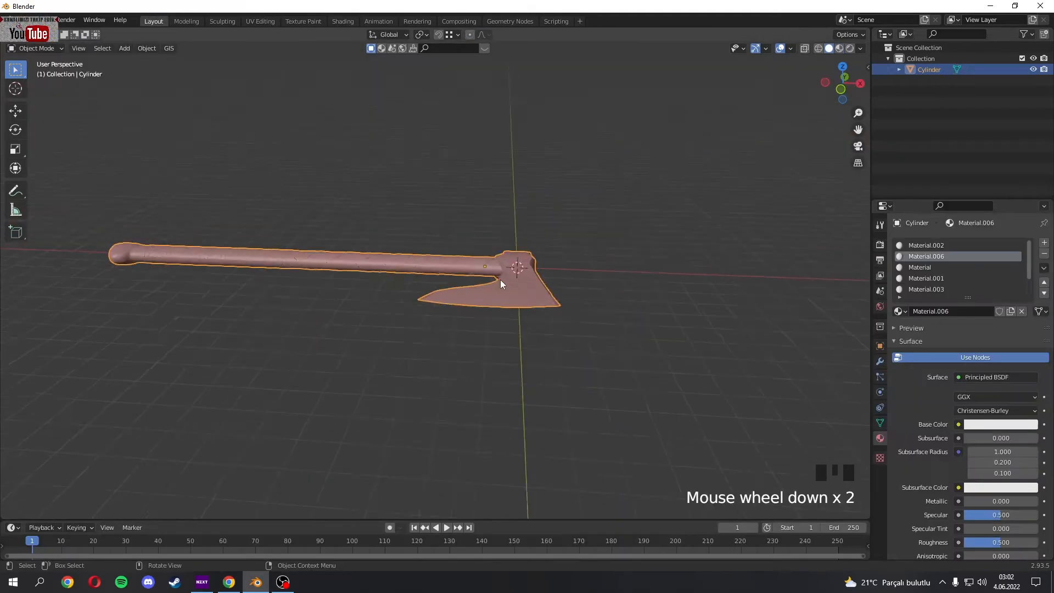
middle_drag(500, 279, 536, 292)
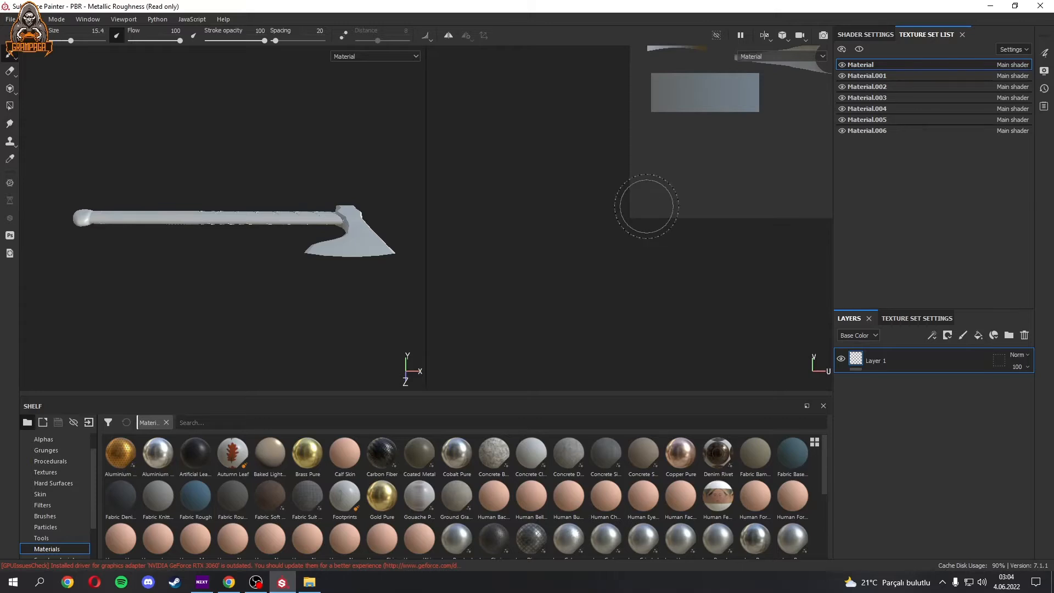
- Switch to Substance Painter, enlarge the 3D view, and apply the Steel Ruined smart material to the axe head
drag(426, 233, 509, 242)
mouse_move(583, 245)
alt+middle_down()
mouse_move(633, 254)
mouse_move(583, 242)
alt+middle_up()
alt+drag(366, 223, 369, 243)
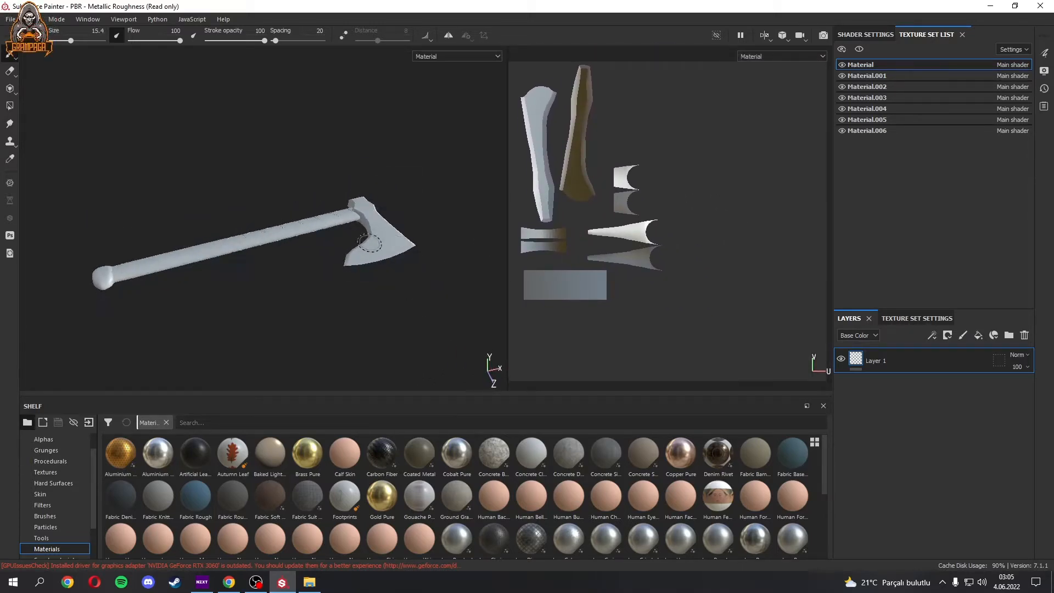
scroll(369, 242, up, 6)
click(56, 516)
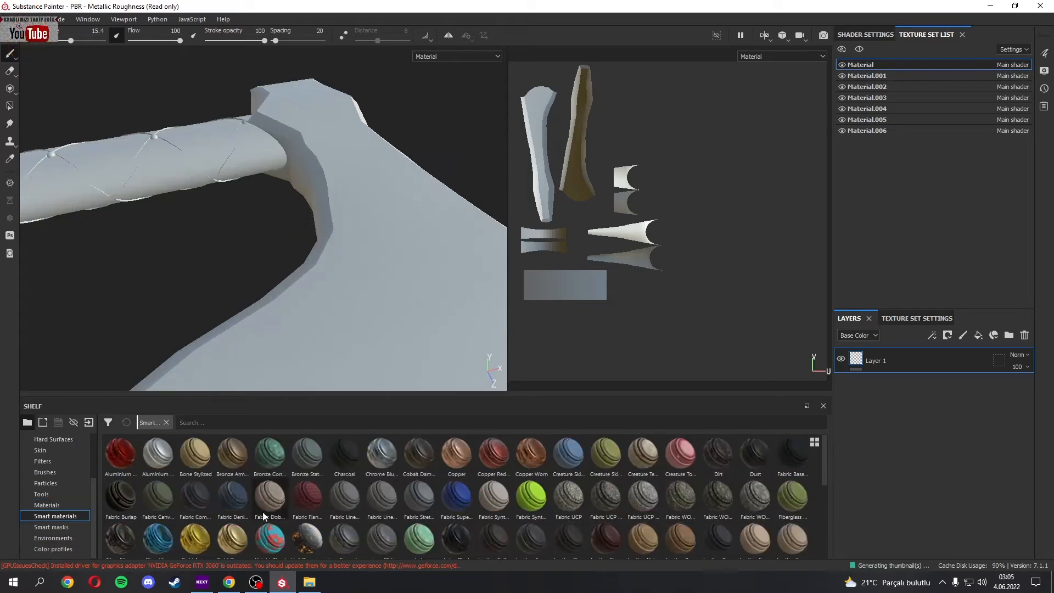
scroll(550, 507, down, 10)
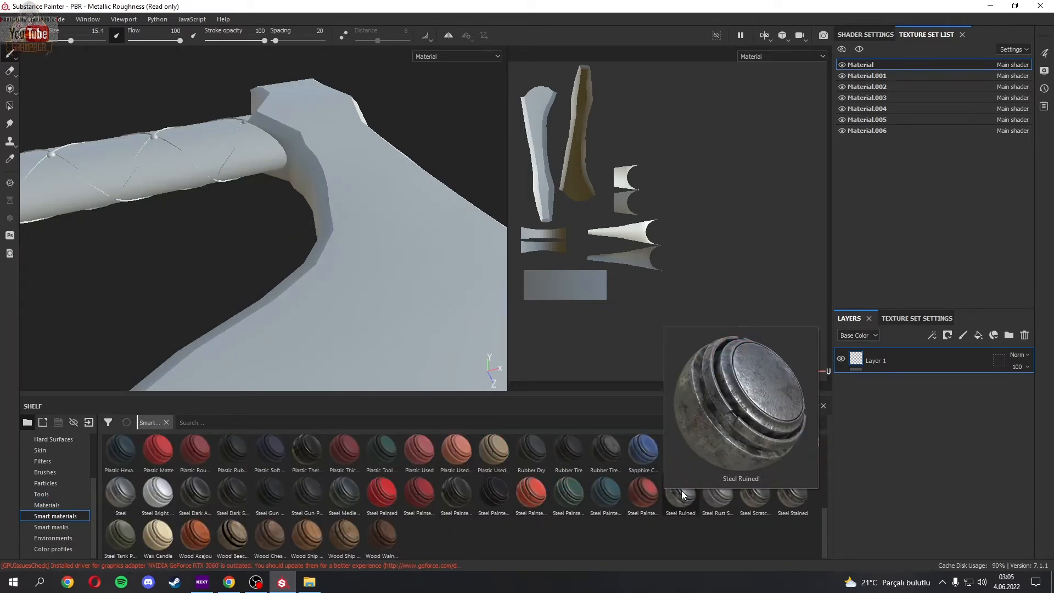
drag(680, 493, 364, 240)
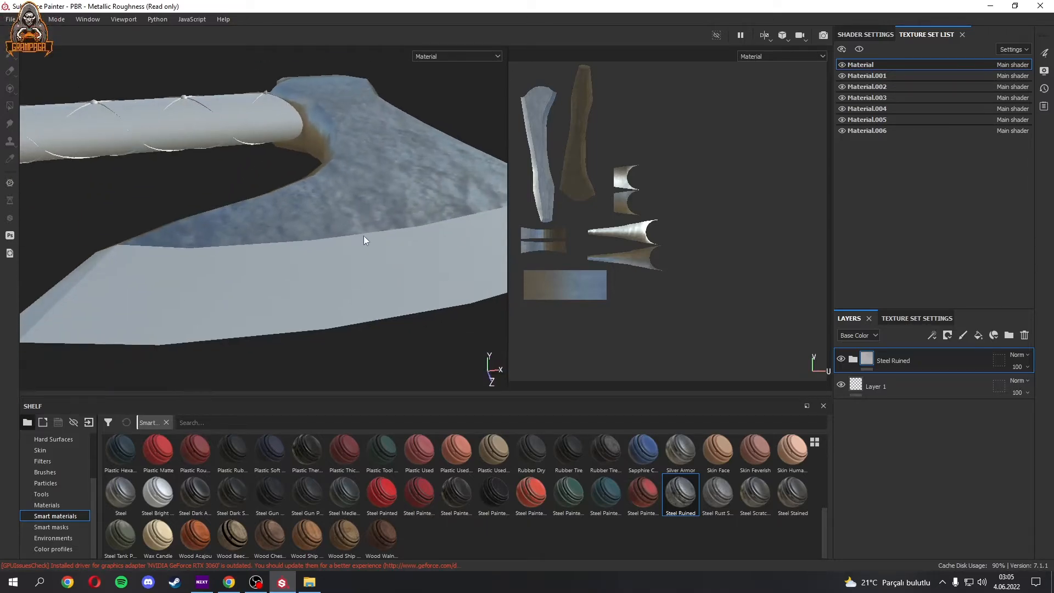
- Apply the Steel Bright Layered smart material to the blade edge and a walnut wood smart material to the handle
drag(168, 498, 349, 269)
scroll(348, 269, down, 8)
alt+drag(252, 212, 212, 220)
alt+middle_drag(212, 219, 381, 271)
scroll(381, 271, up, 6)
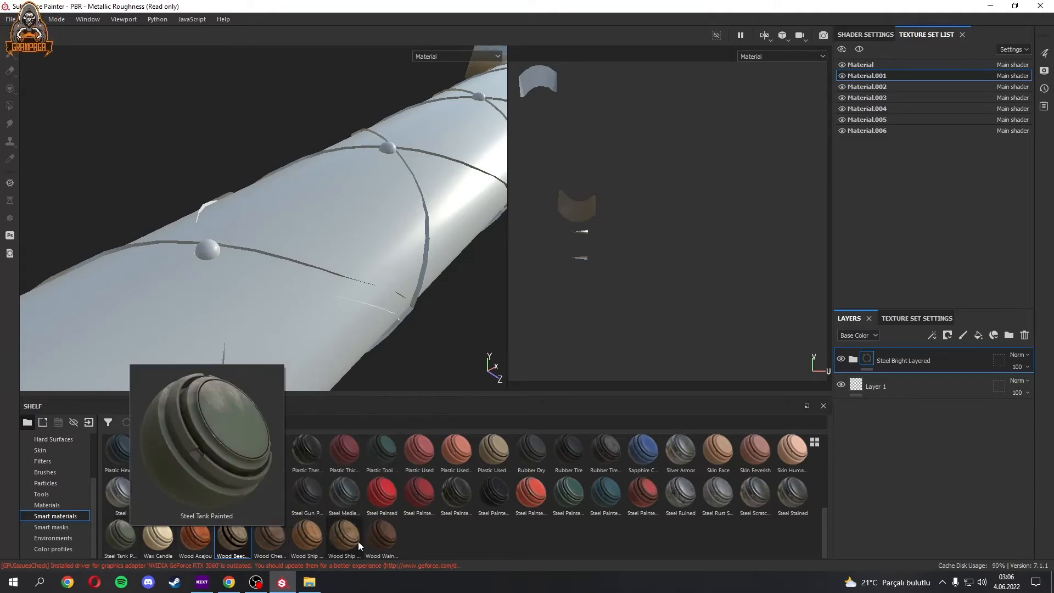
drag(381, 536, 384, 263)
scroll(408, 271, down, 3)
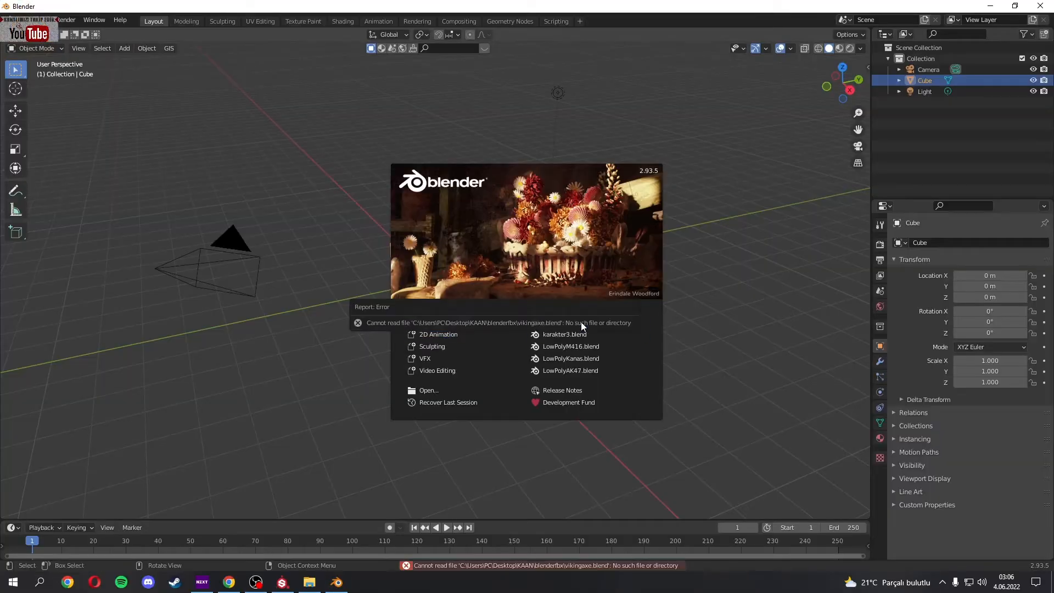
- Switch to Blender and delete all the default objects from the new scene
click(482, 324)
key(a)
key(Delete)
- Import the axe FBX file from the blenderfbx folder on the desktop
click(26, 20)
mouse_move(47, 167)
click(145, 246)
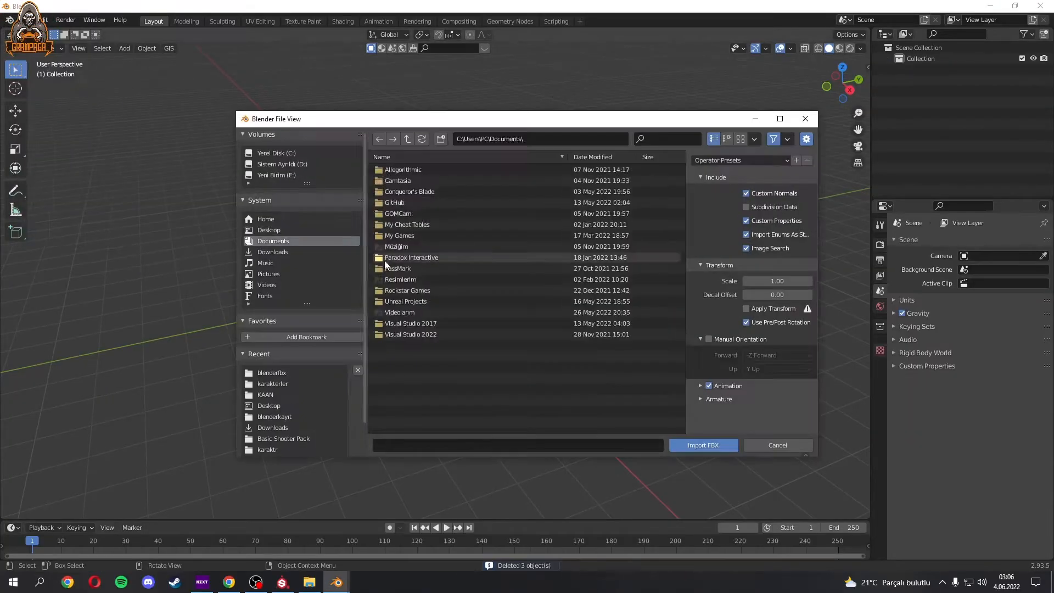
click(269, 230)
double_click(424, 240)
double_click(421, 214)
click(438, 430)
double_click(438, 429)
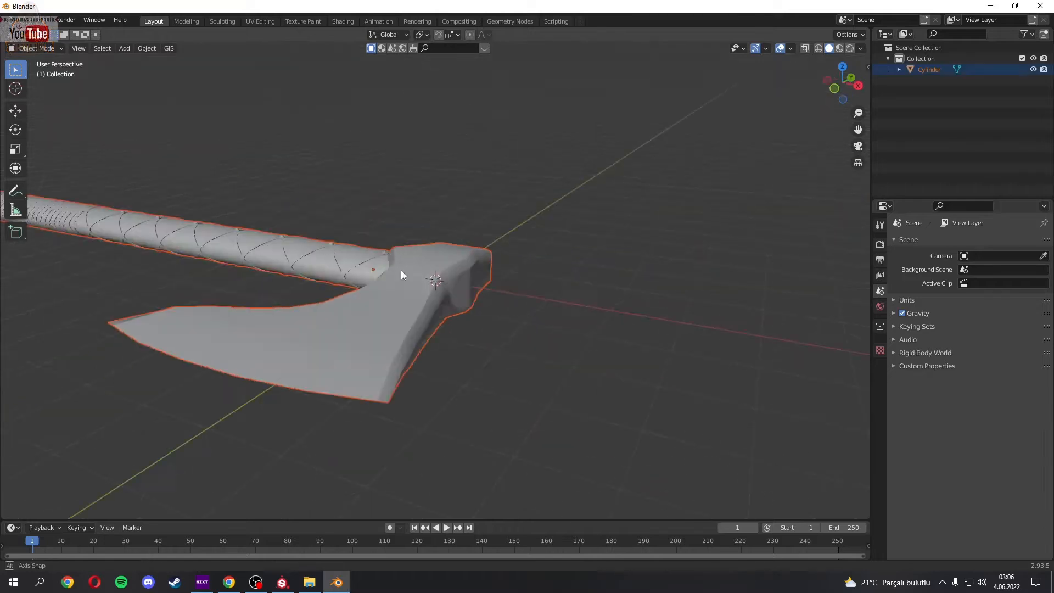
- Turn on the Face Orientation overlay and enter Edit Mode on the axe
click(790, 48)
click(739, 249)
scroll(588, 253, down, 4)
scroll(545, 249, up, 6)
middle_drag(394, 248, 759, 209)
click(545, 252)
key(Tab)
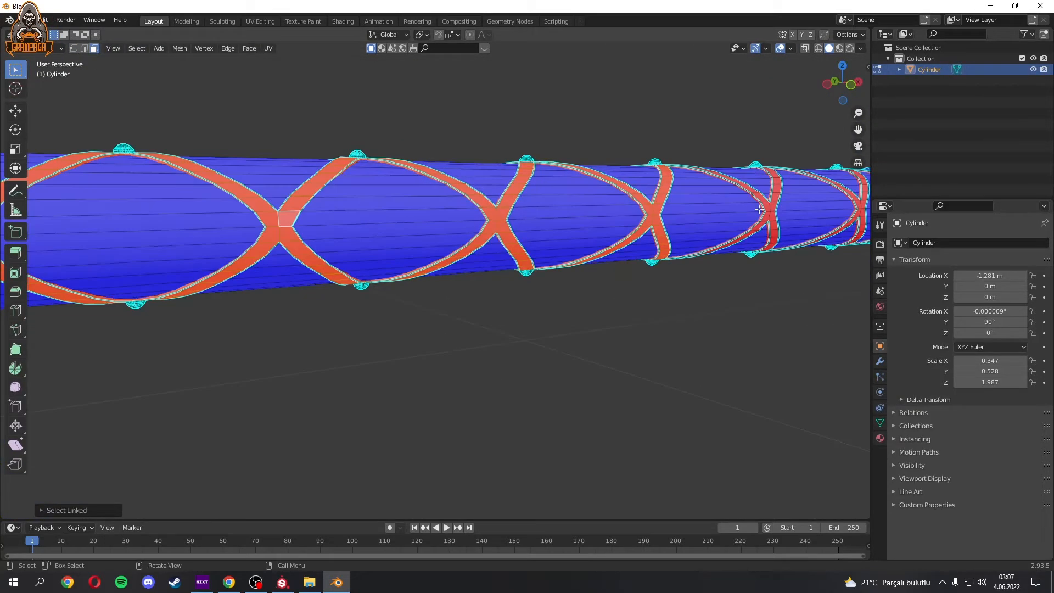
- Select the linked faces of the crossing straps along the handle and flip their normals
shift+middle_drag(796, 253, 662, 273)
key(l)
key(n)
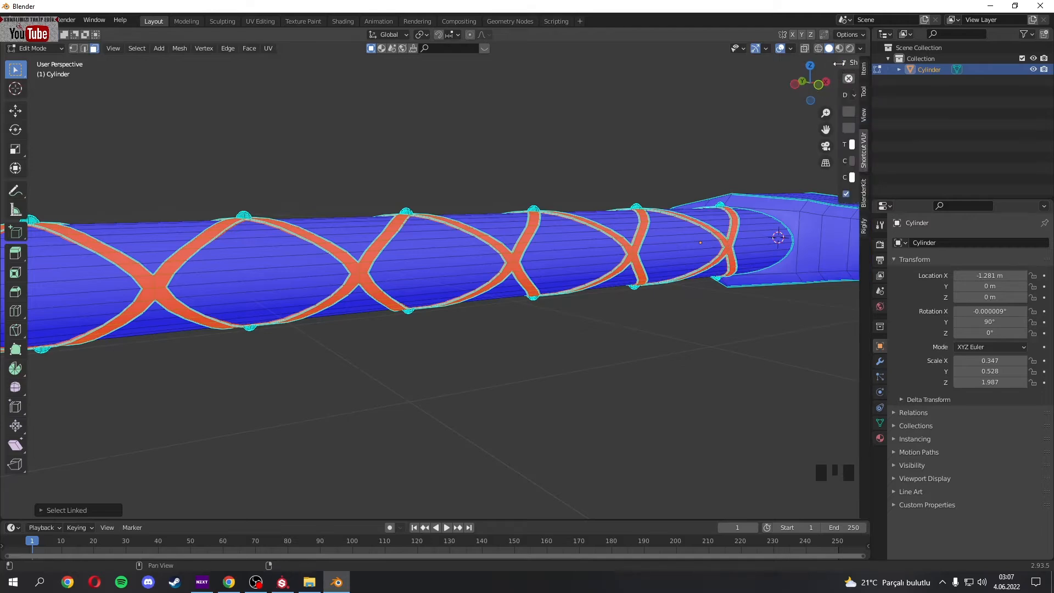
drag(839, 63, 866, 65)
key(l)
middle_drag(736, 240, 530, 277)
click(551, 296)
click(654, 260)
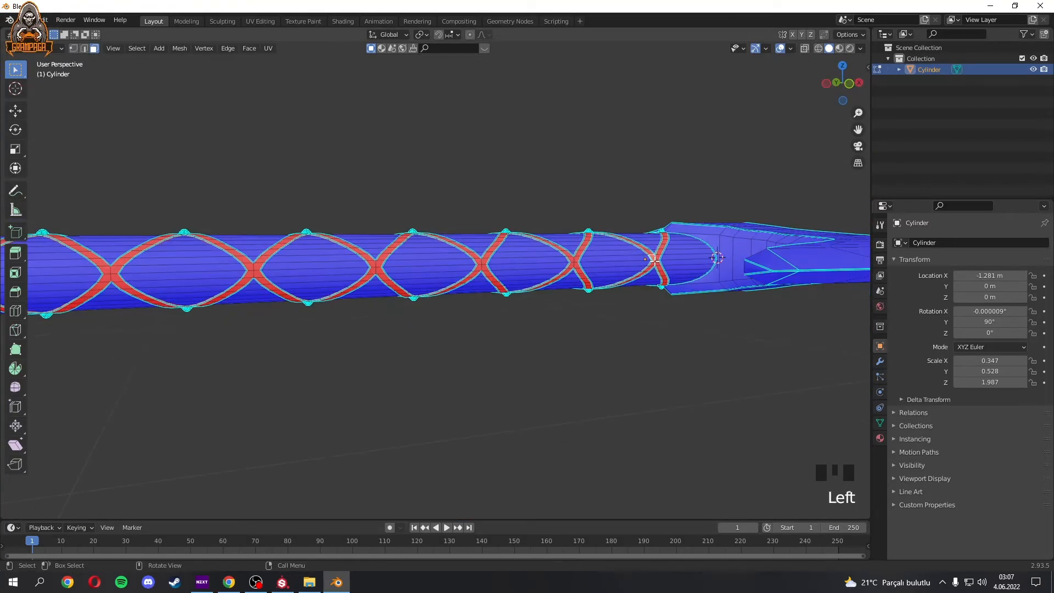
shift+middle_drag(262, 278, 626, 247)
key(alt+n)
click(504, 270)
key(Tab)
click(483, 296)
- Select the linked faces of the front dome segment on a handle stud and delete them
shift+middle_drag(626, 247, 457, 275)
scroll(593, 241, up, 5)
scroll(458, 274, down, 4)
mouse_move(522, 247)
shift+middle_down()
mouse_move(475, 230)
mouse_move(615, 265)
mouse_move(527, 258)
shift+middle_up()
scroll(516, 263, up, 6)
shift+middle_drag(516, 264, 487, 276)
click(297, 317)
key(Tab)
click(297, 316)
key(l)
key(x)
click(273, 344)
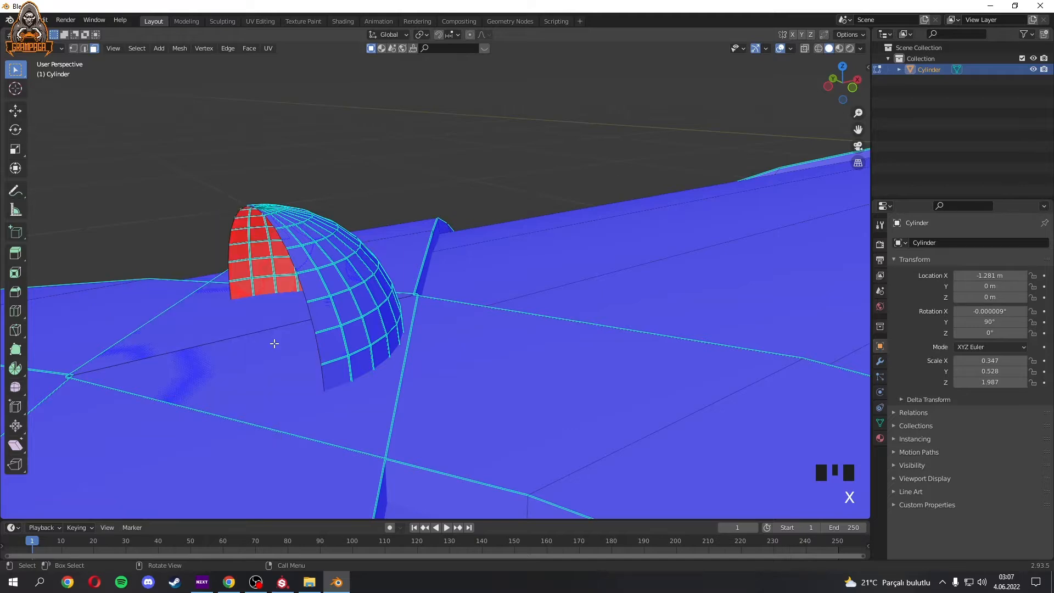
- Undo the stud's dome segment deletion, try deleting the neighbouring dome faces and face loop, and undo those deletions too
key(ctrl+z)
click(331, 322)
key(l)
key(x)
click(324, 313)
key(ctrl+z)
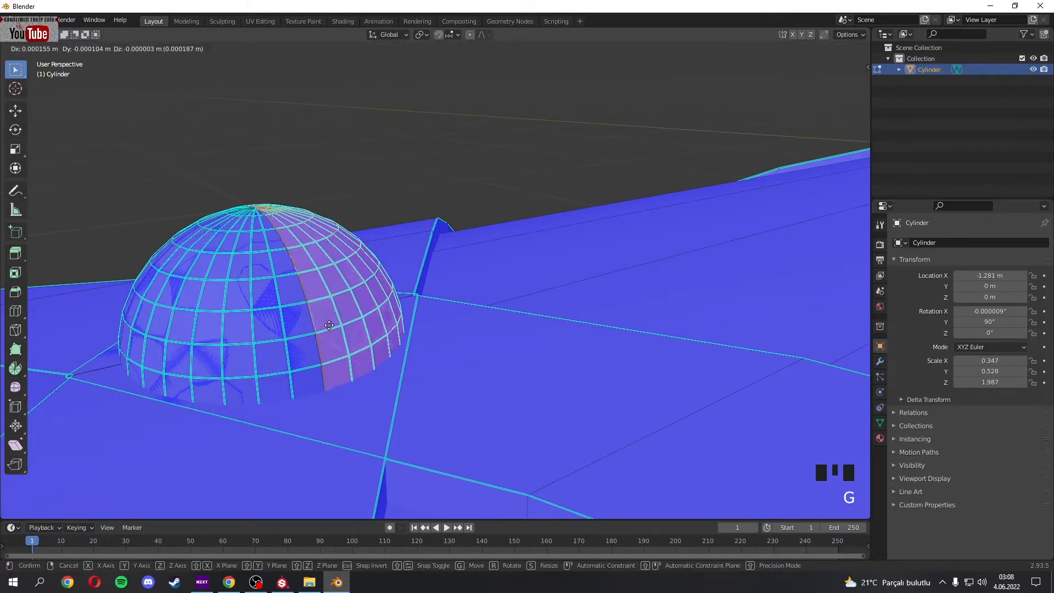
alt+click(268, 320)
key(x)
click(268, 320)
key(ctrl+z)
key(ctrl+z)
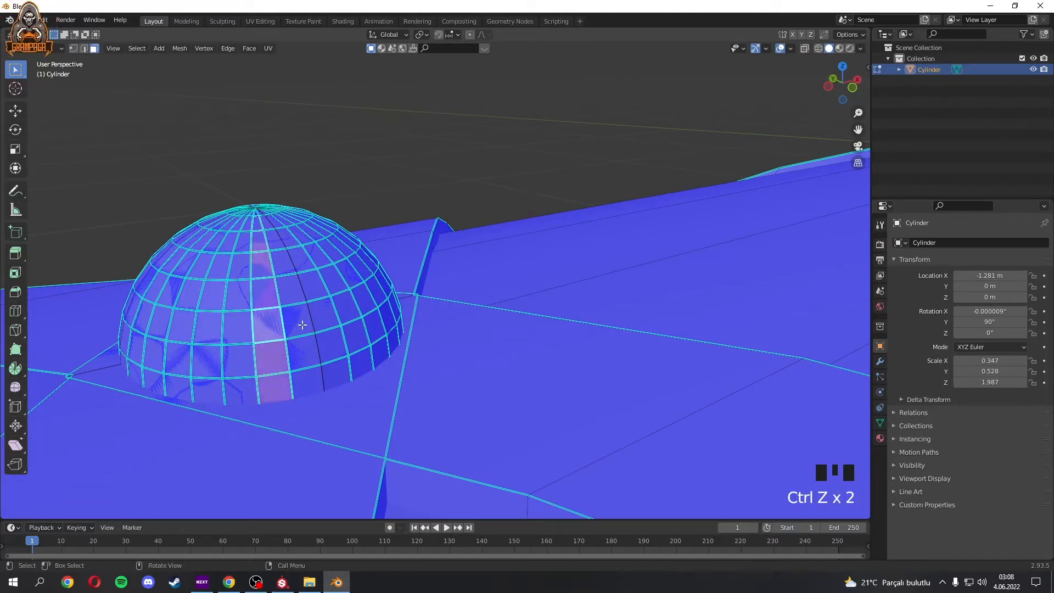
- Leave Edit Mode and export the corrected axe as FBX over vikingaxe.fbx in the blenderfbx folder
key(Tab)
scroll(275, 318, down, 6)
shift+middle_drag(275, 318, 354, 295)
scroll(354, 295, down, 5)
click(25, 19)
mouse_move(69, 180)
click(159, 267)
click(277, 392)
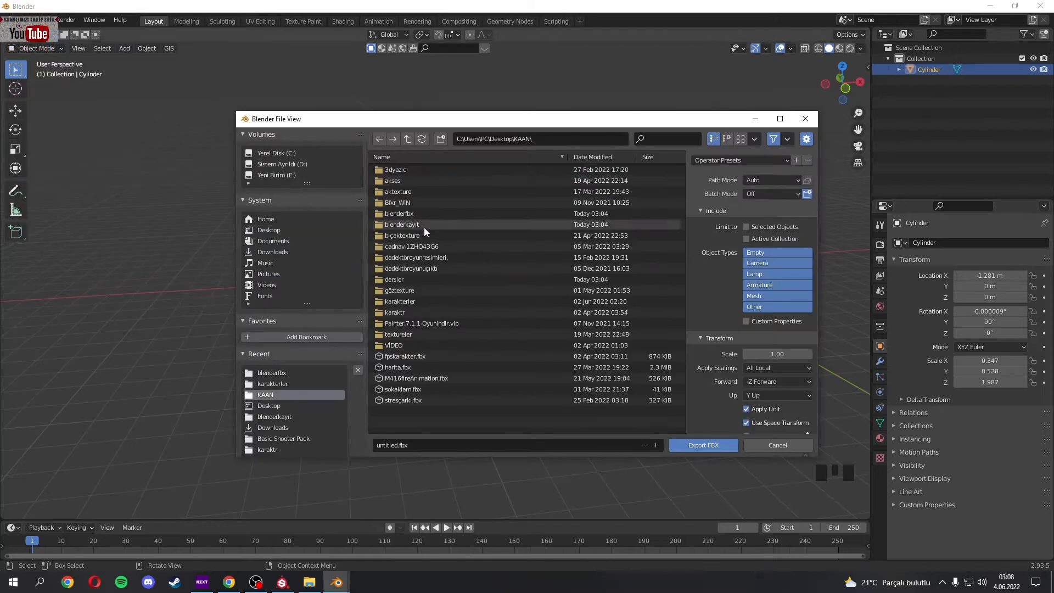
double_click(424, 225)
scroll(475, 389, down, 5)
click(477, 424)
click(710, 443)
- Close Blender, switch to Substance Painter and reload the axe project with the updated mesh
click(1041, 6)
click(548, 308)
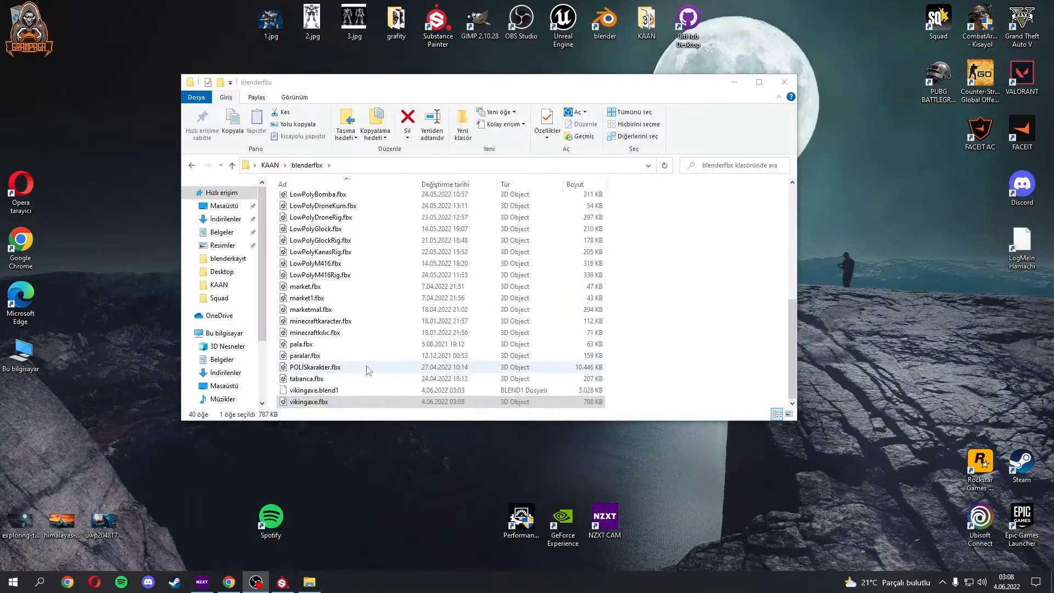
click(283, 582)
key(Return)
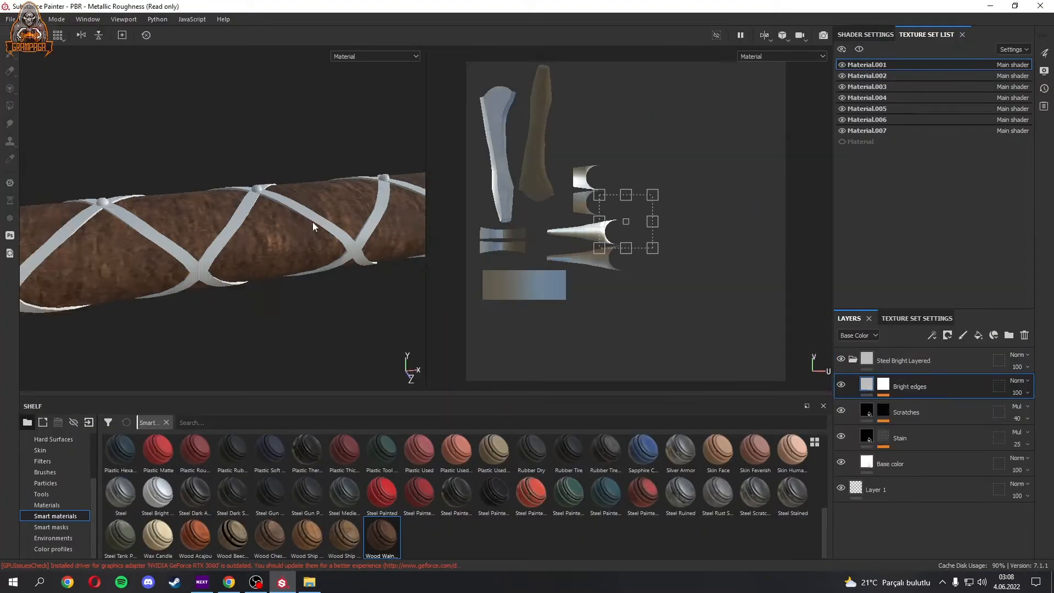
- Apply the Leatherette Damaged smart material to the handle section beneath the white spiral wrap (Material.006)
alt+drag(214, 255, 289, 245)
scroll(290, 245, down, 4)
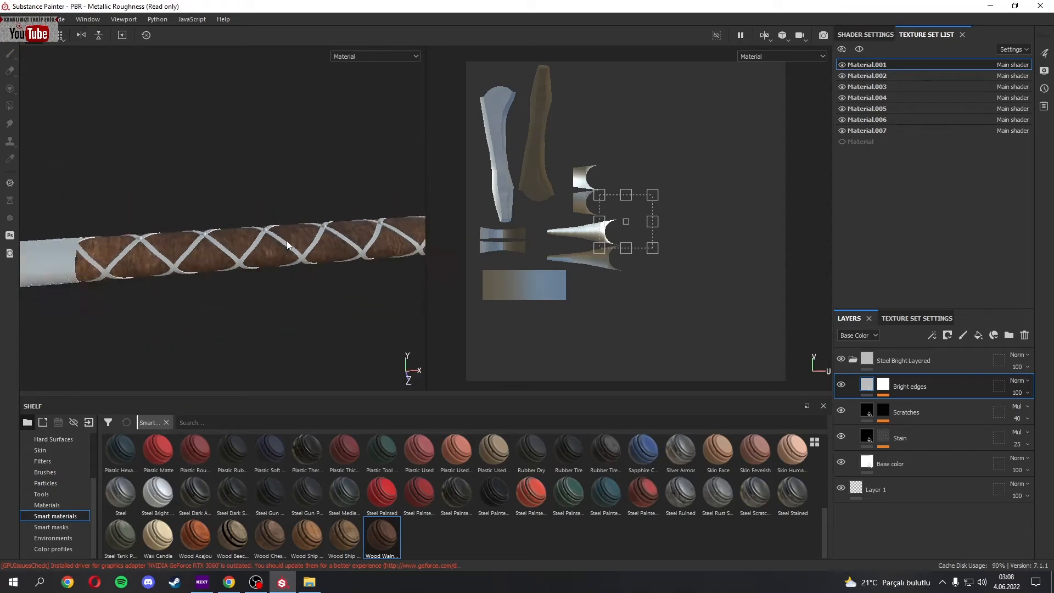
alt+middle_drag(289, 245, 257, 252)
scroll(251, 271, up, 3)
scroll(235, 254, up, 4)
scroll(257, 252, up, 3)
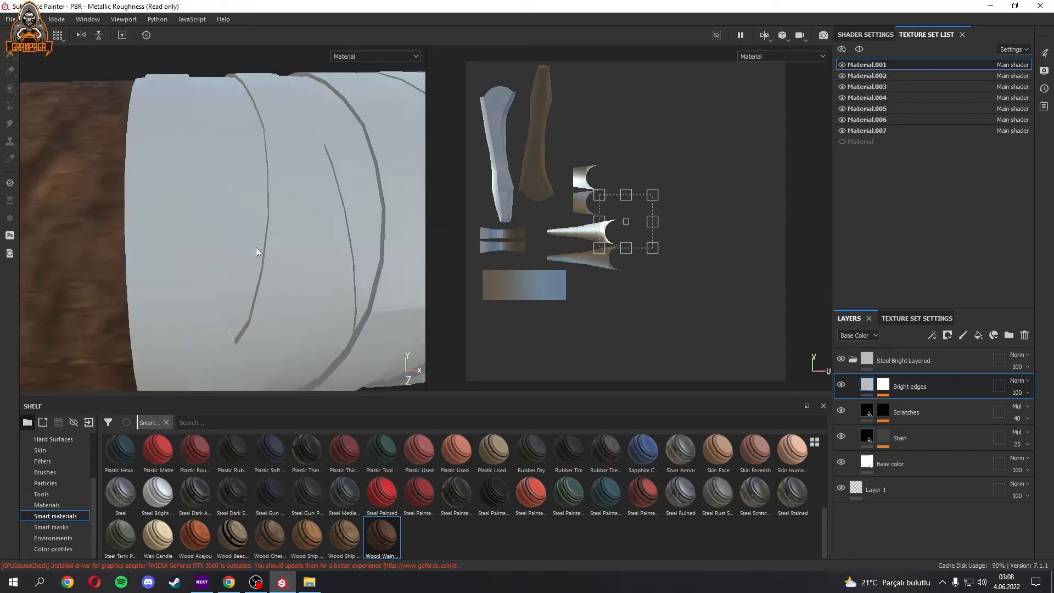
alt+drag(256, 252, 297, 255)
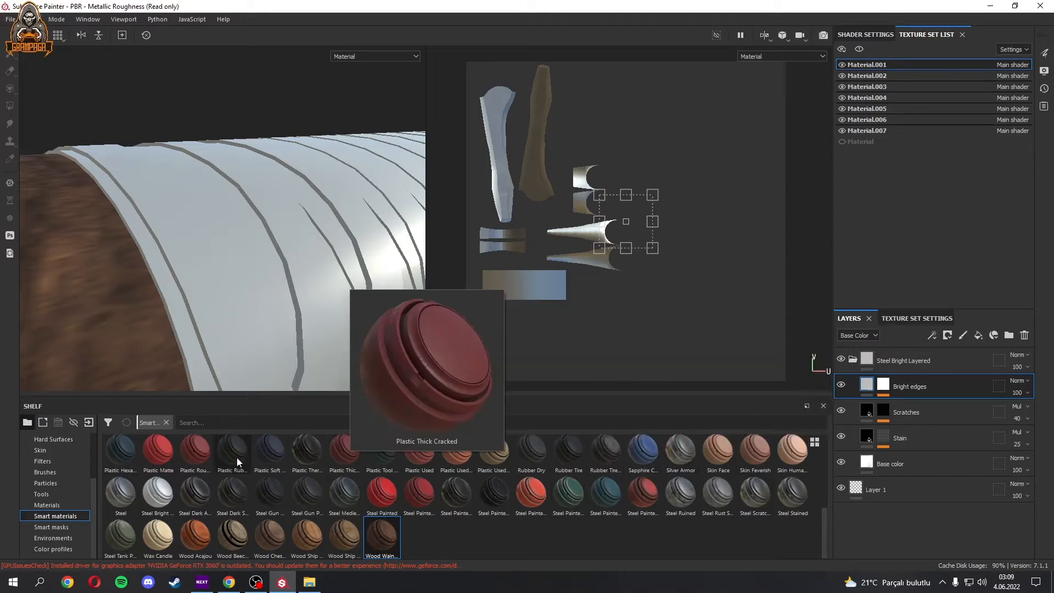
scroll(143, 495, up, 5)
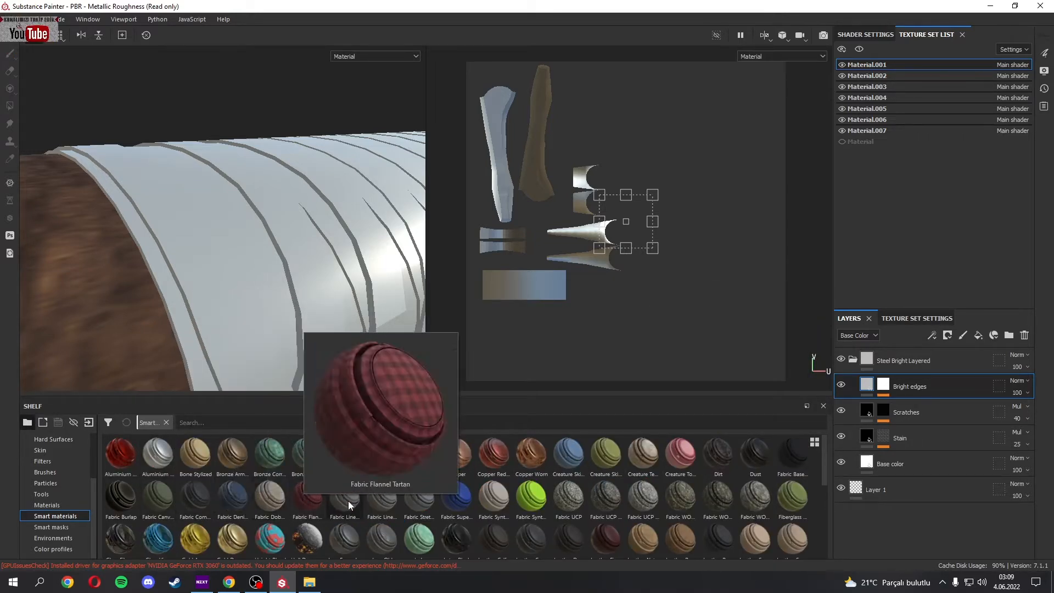
scroll(769, 483, down, 3)
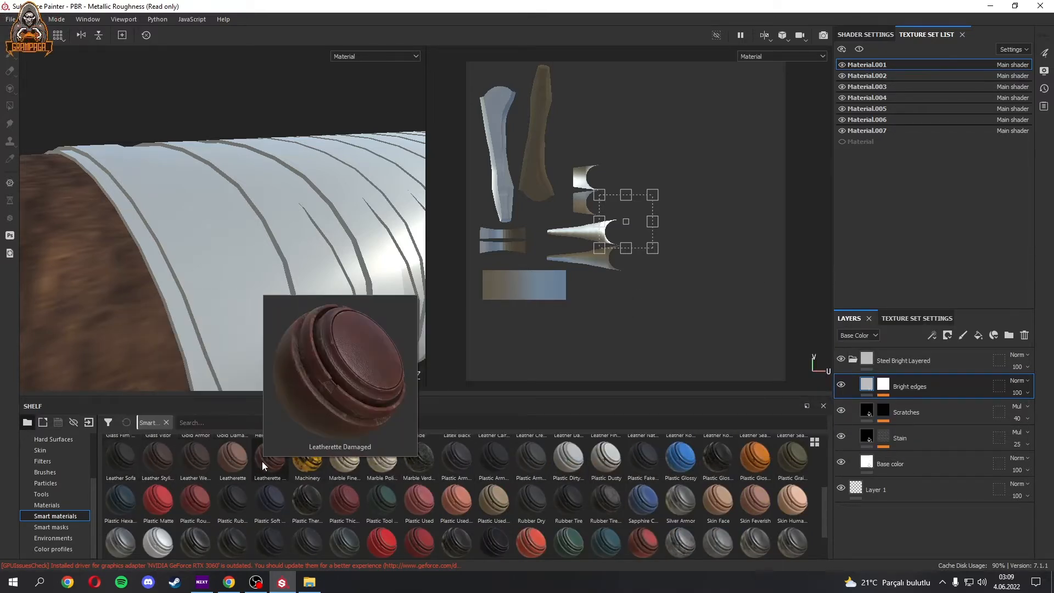
drag(263, 466, 270, 266)
- Add the Leather bag material on top of the Leatherette Damaged layer on Material.006
scroll(284, 299, down, 3)
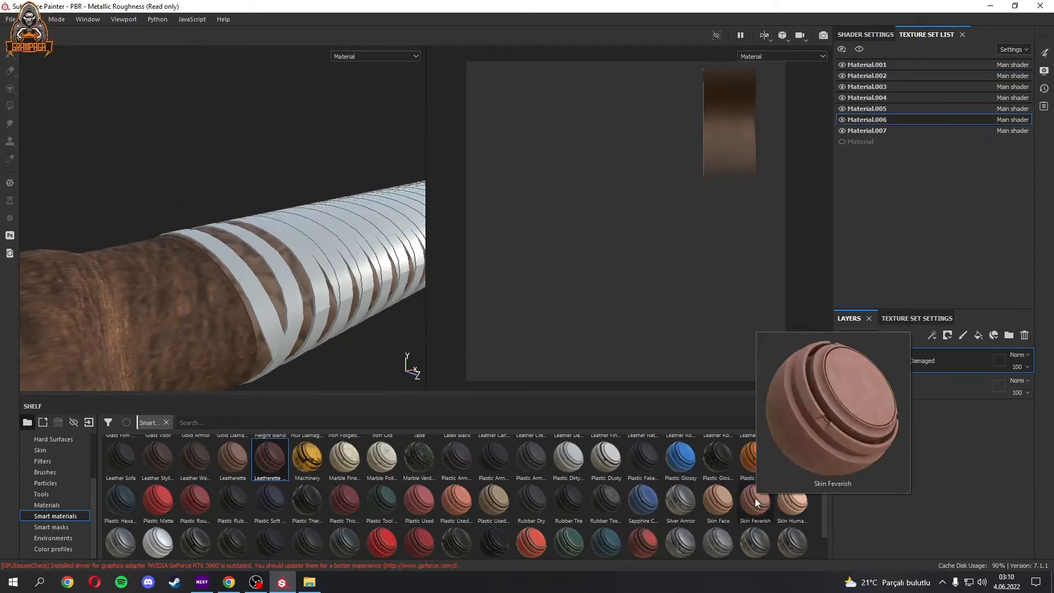
scroll(755, 504, down, 1)
click(57, 506)
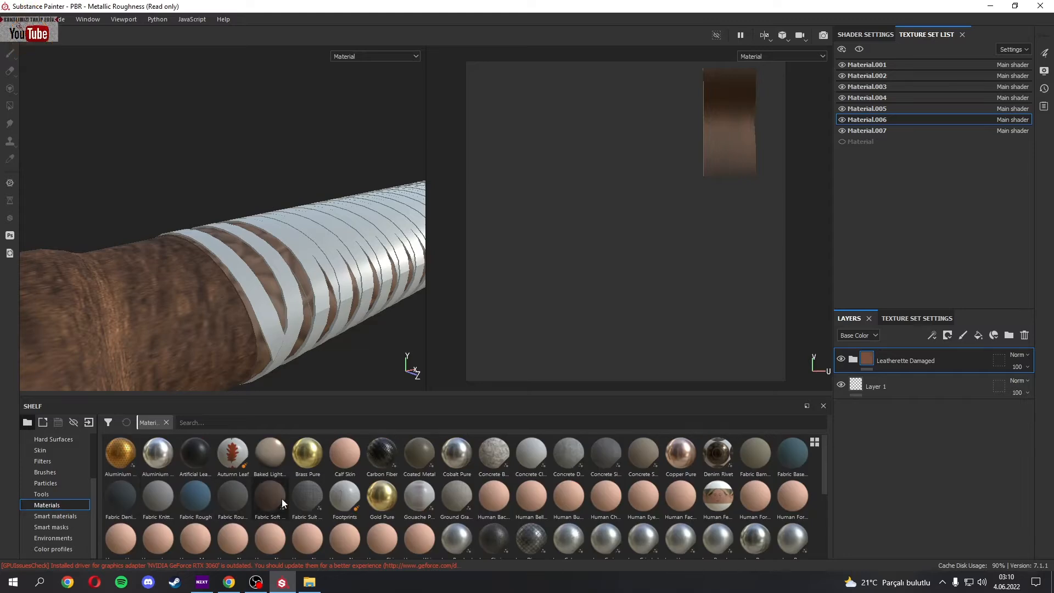
scroll(715, 488, down, 5)
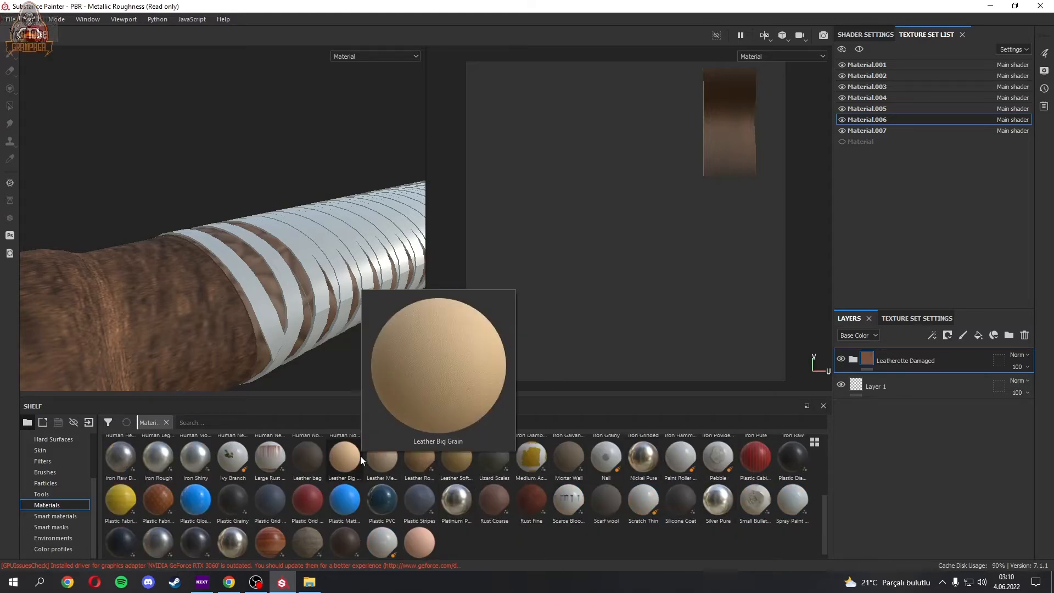
drag(307, 457, 240, 290)
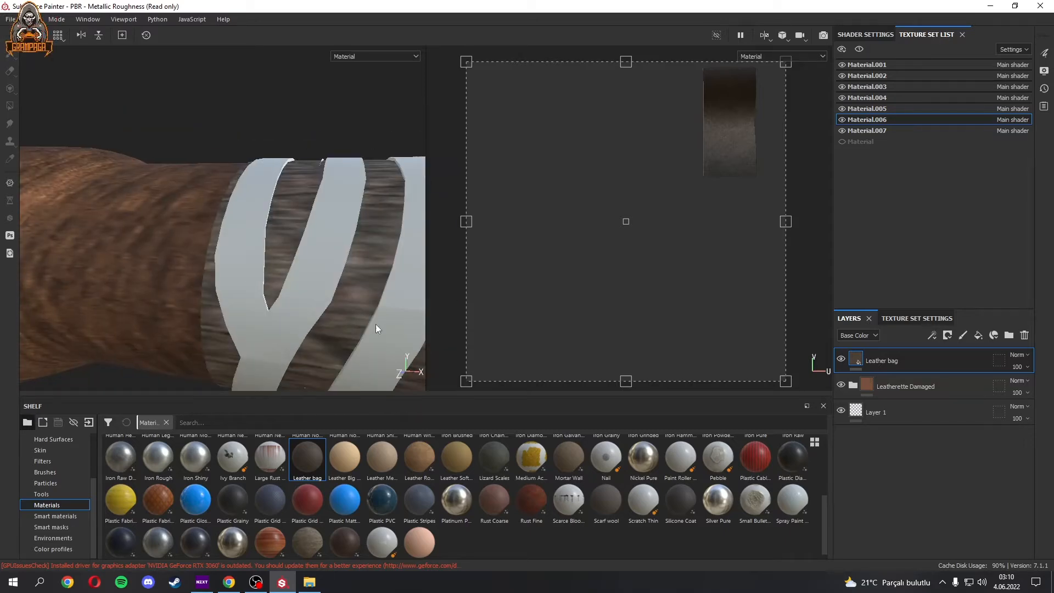
- Apply Leather Medium Grain to the spiral grip wrap (Material.004) and Leather bag to the crossing handle straps (Material.005)
alt+drag(377, 329, 339, 296)
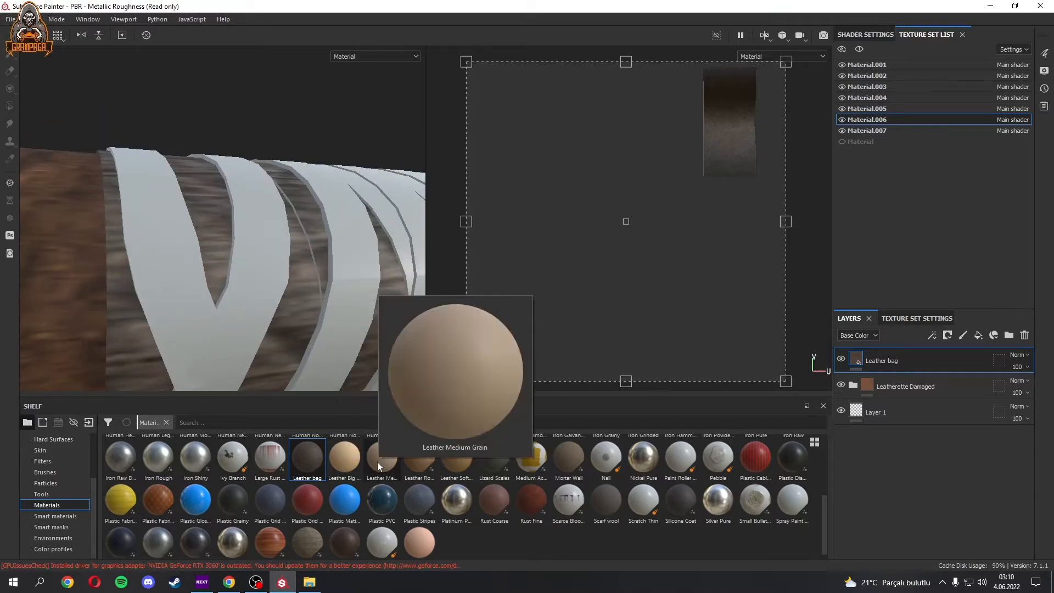
drag(380, 458, 352, 341)
scroll(352, 341, down, 4)
scroll(359, 283, up, 6)
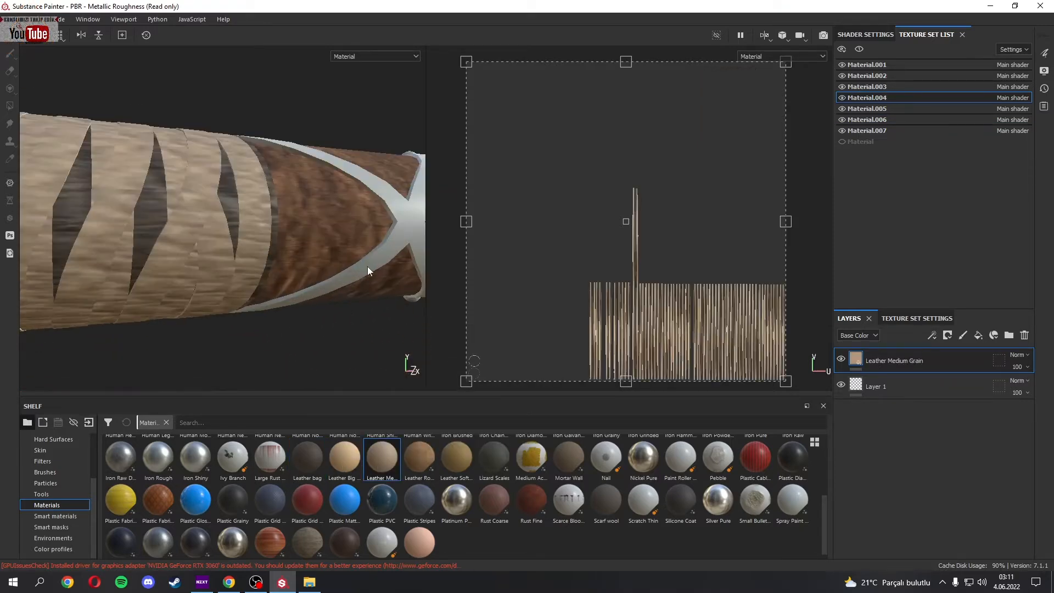
drag(308, 470, 332, 285)
- Apply the Copper smart material to the small domed studs on the handle straps (Material.007)
scroll(332, 285, down, 6)
alt+middle_drag(331, 285, 322, 279)
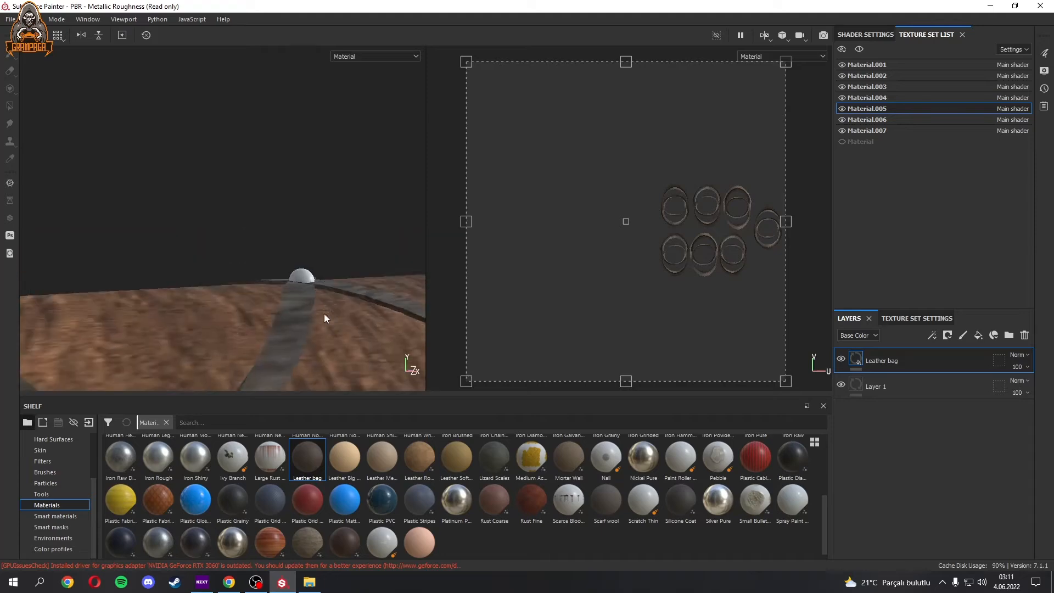
scroll(327, 318, up, 5)
click(55, 516)
scroll(697, 503, down, 5)
scroll(566, 500, up, 5)
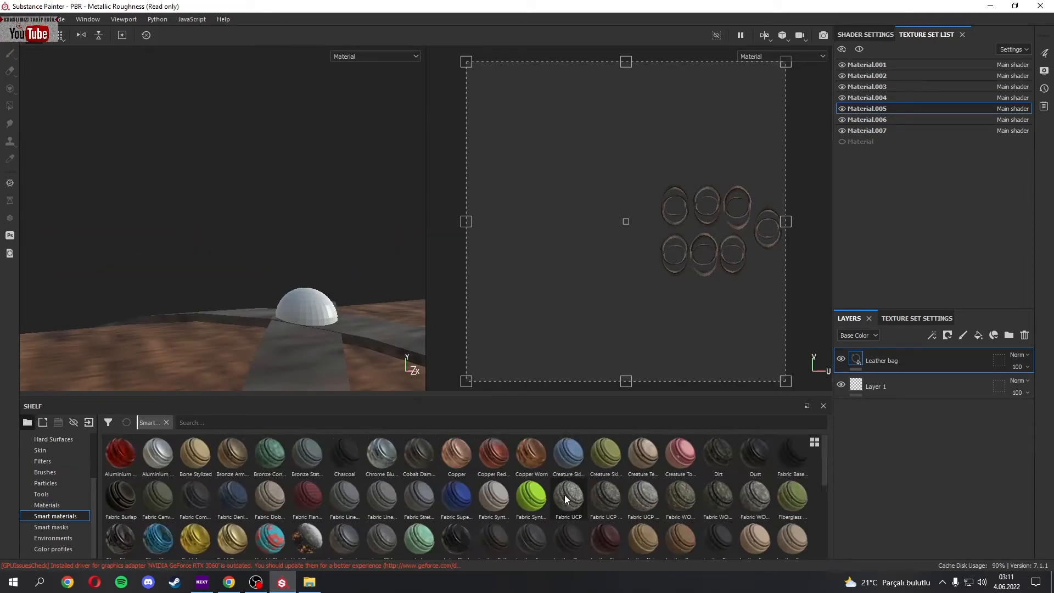
drag(456, 453, 330, 328)
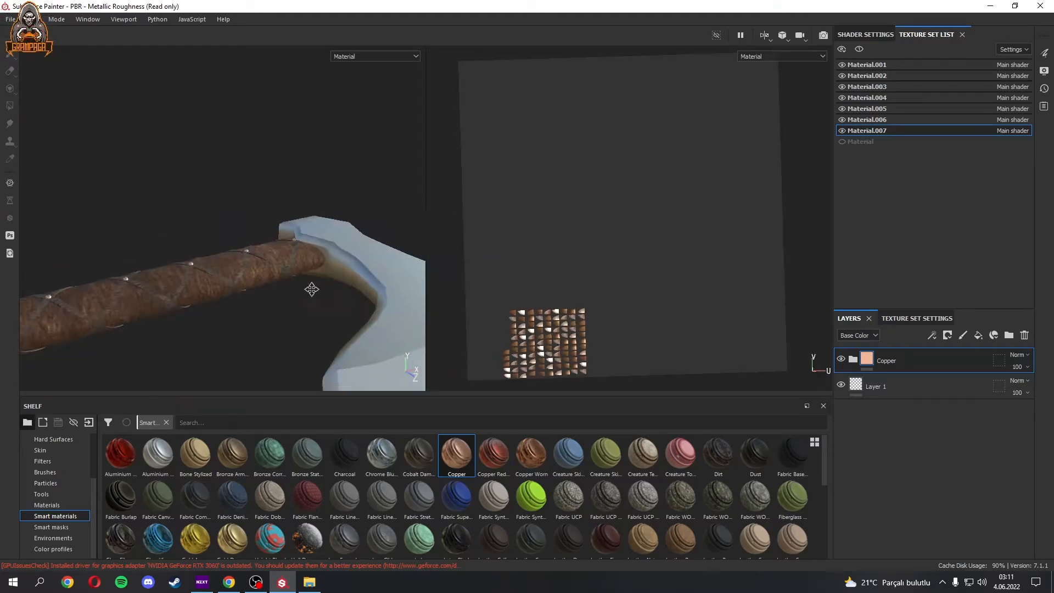
- Examine the textured axe from handle to blade and the layers inside Material.001's Steel Bright Layered folder
scroll(345, 307, up, 3)
alt+middle_drag(312, 290, 348, 226)
scroll(346, 308, down, 6)
alt+drag(280, 280, 331, 306)
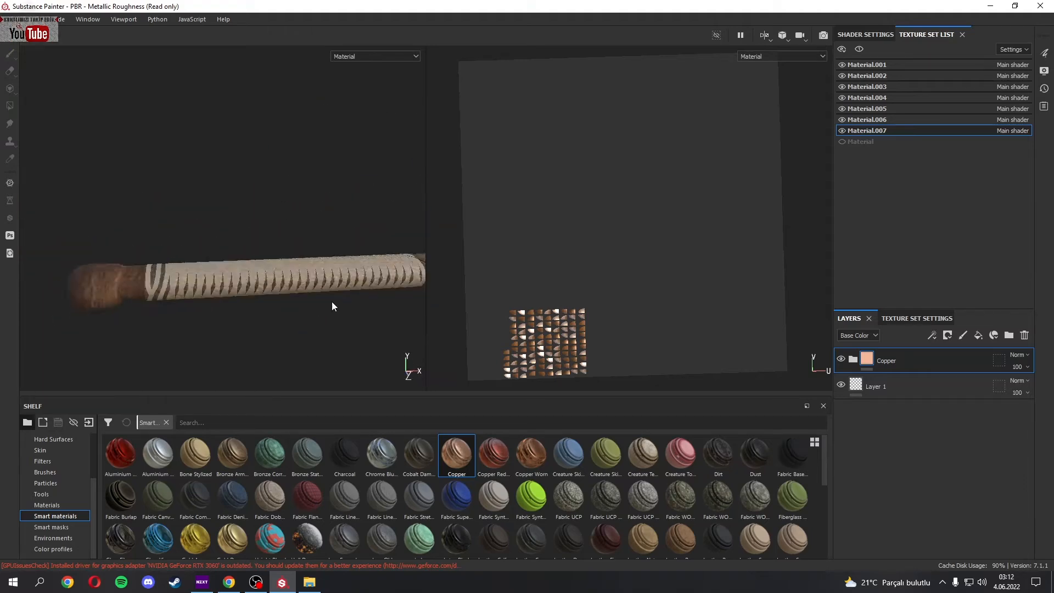
alt+middle_drag(331, 306, 344, 278)
alt+drag(343, 278, 314, 281)
click(868, 64)
click(853, 360)
click(894, 388)
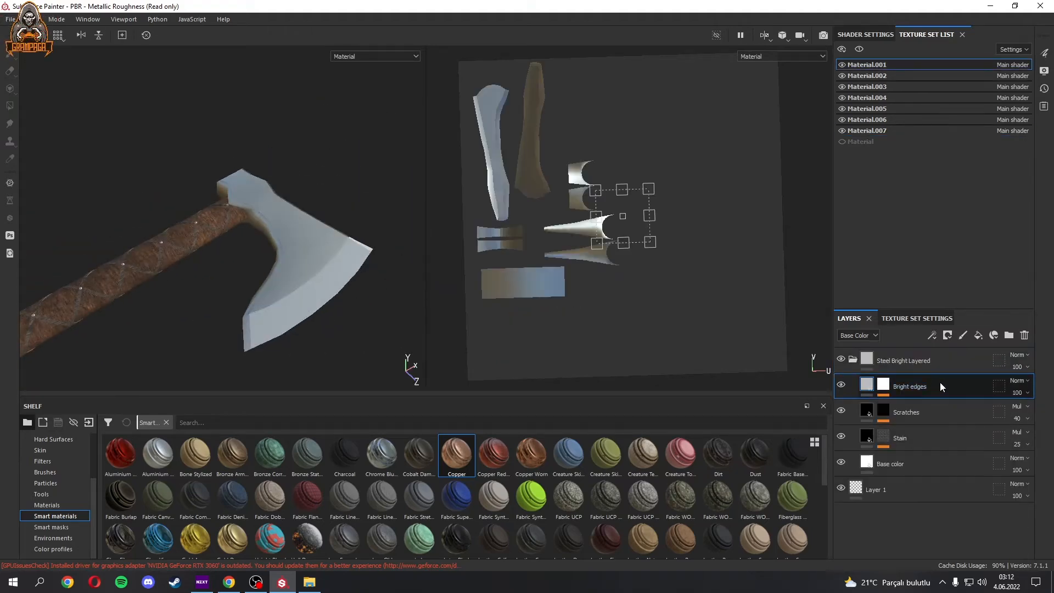
- Bake all the mesh maps for the selected texture sets and close the finished baking report
click(917, 318)
scroll(934, 450, down, 5)
click(1001, 431)
click(554, 139)
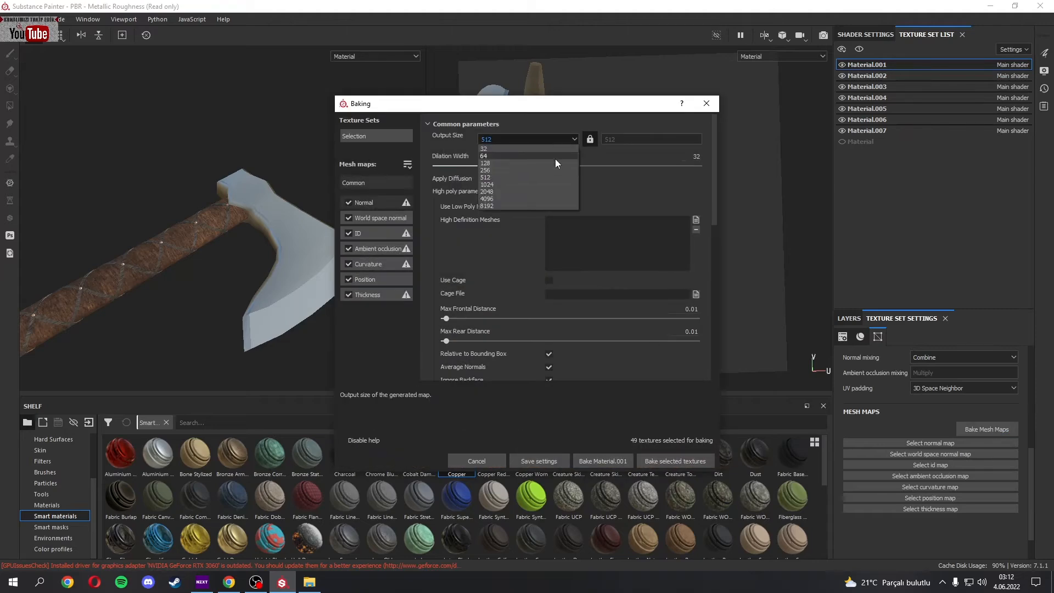
click(667, 461)
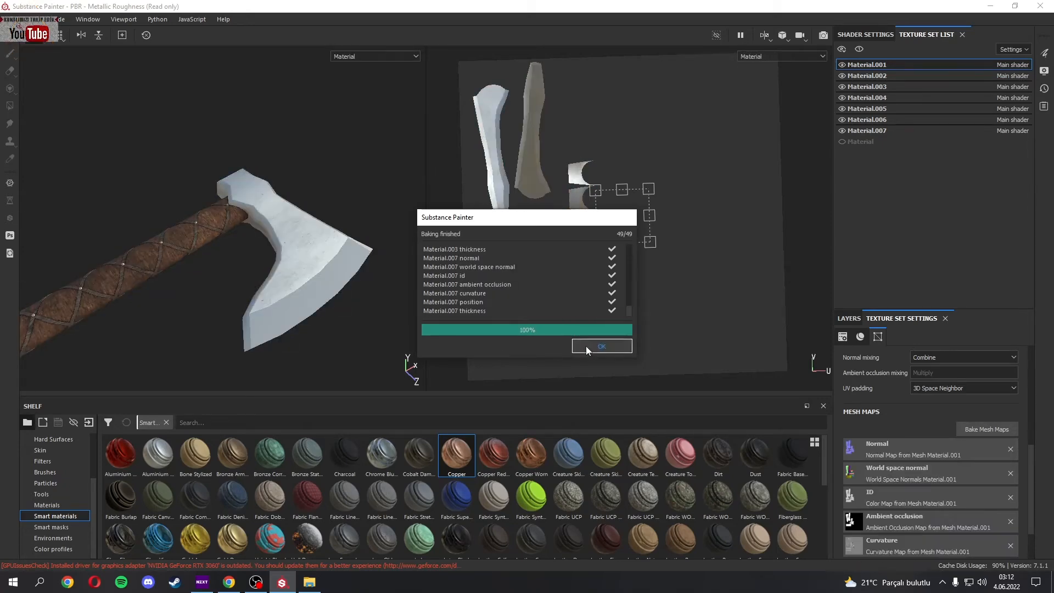
click(586, 346)
- Check the baked mesh maps of Material.005 and the Steel Bright Layered folder in Material.001
scroll(908, 410, up, 5)
click(900, 110)
scroll(952, 429, down, 5)
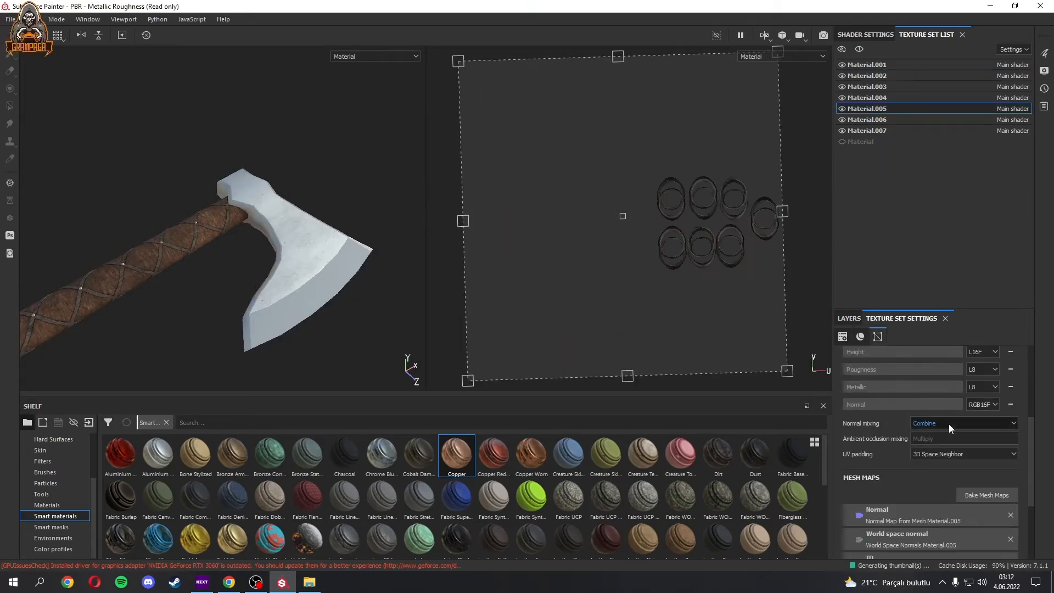
click(867, 65)
click(847, 320)
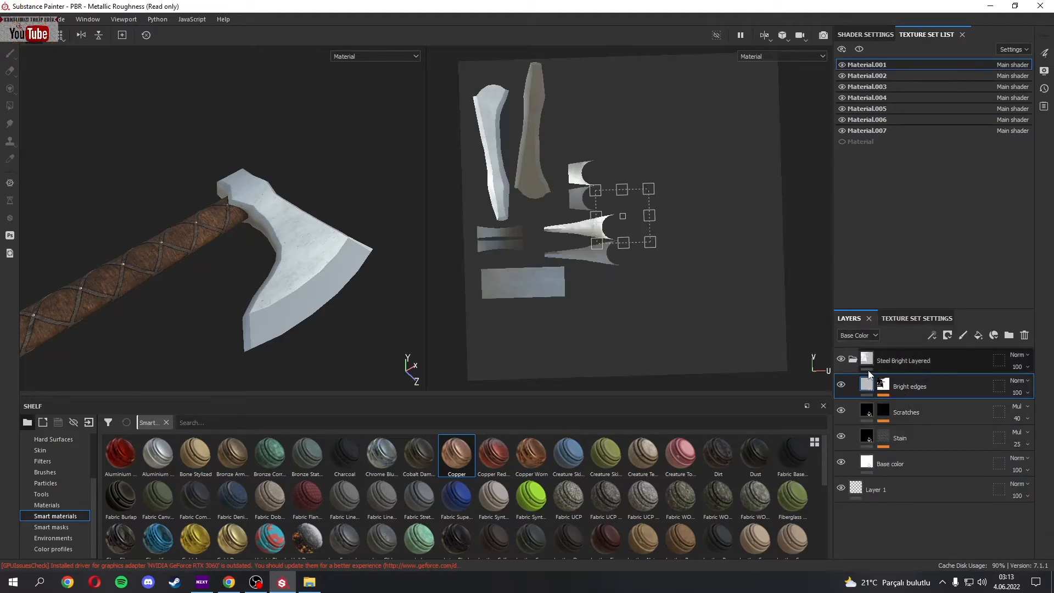
click(841, 360)
click(853, 362)
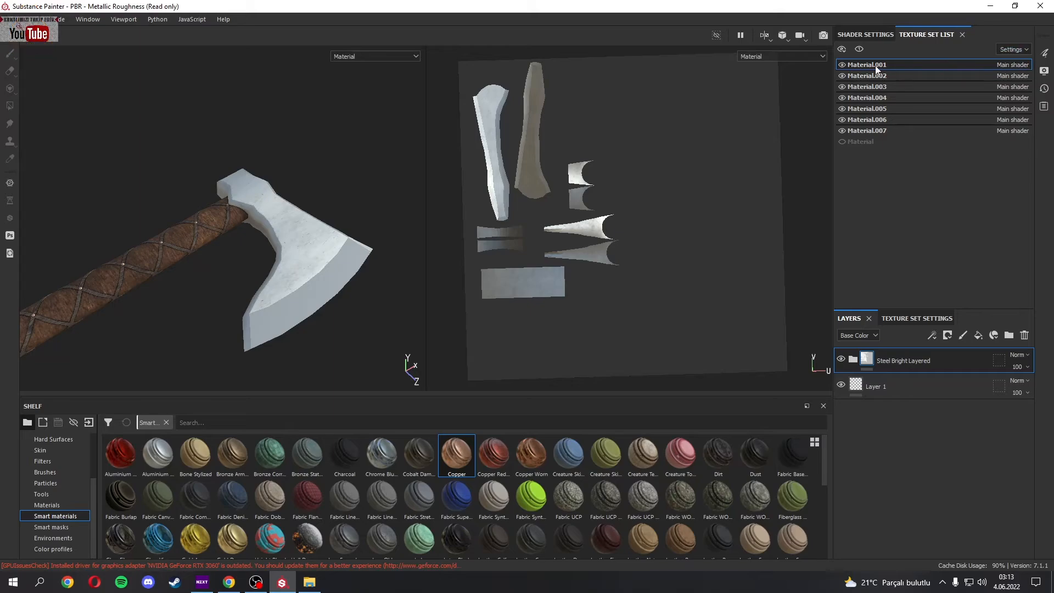
- Preview the axe in rendering mode, examine the handle and blade up close, and return to painting mode
click(801, 35)
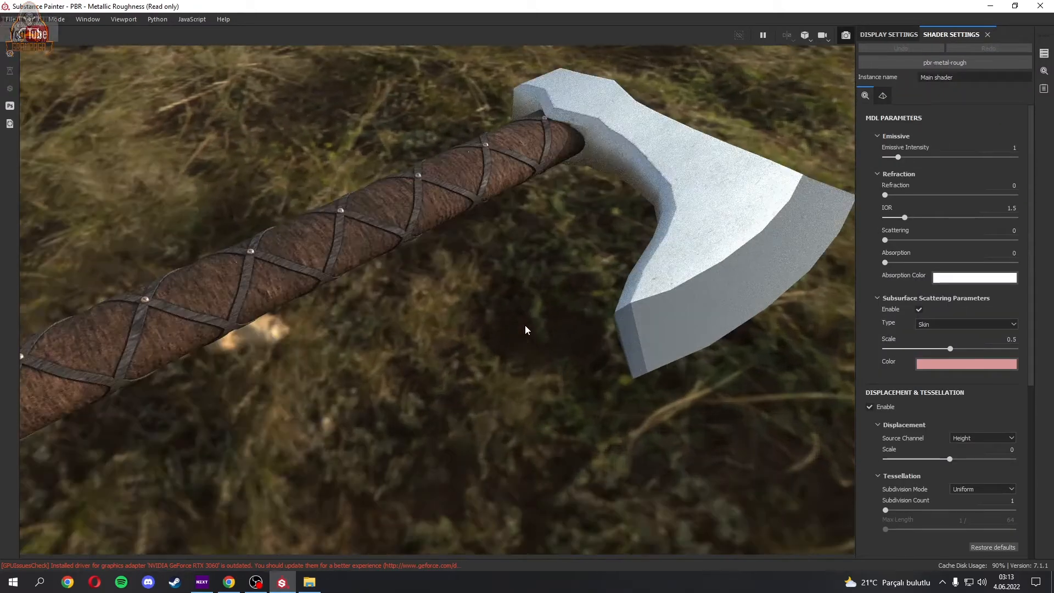
alt+drag(527, 327, 579, 353)
scroll(670, 322, up, 5)
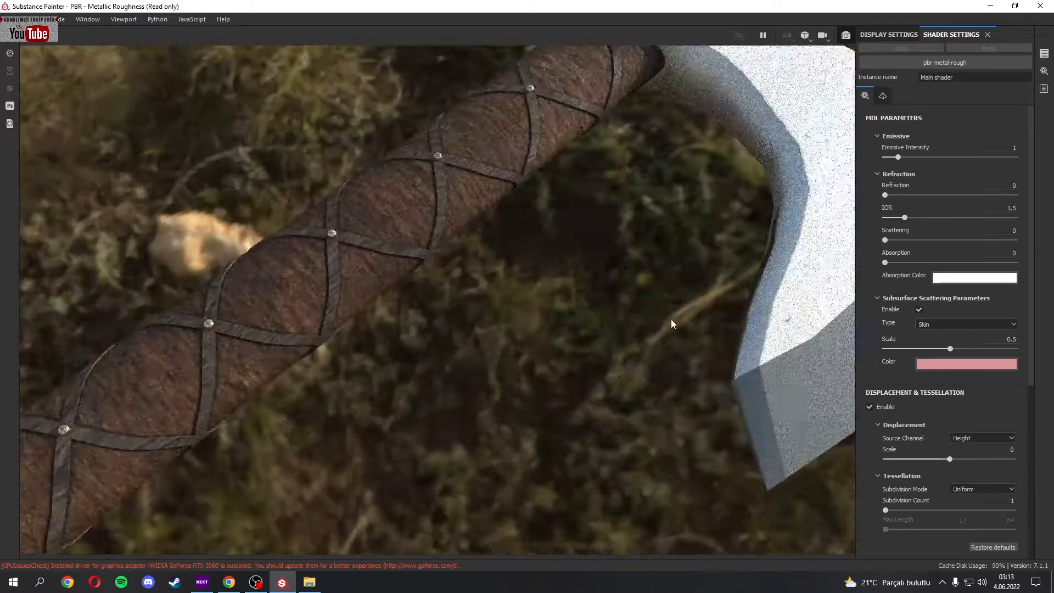
mouse_move(671, 322)
alt+middle_down()
mouse_move(434, 226)
mouse_move(315, 93)
alt+middle_up()
click(846, 35)
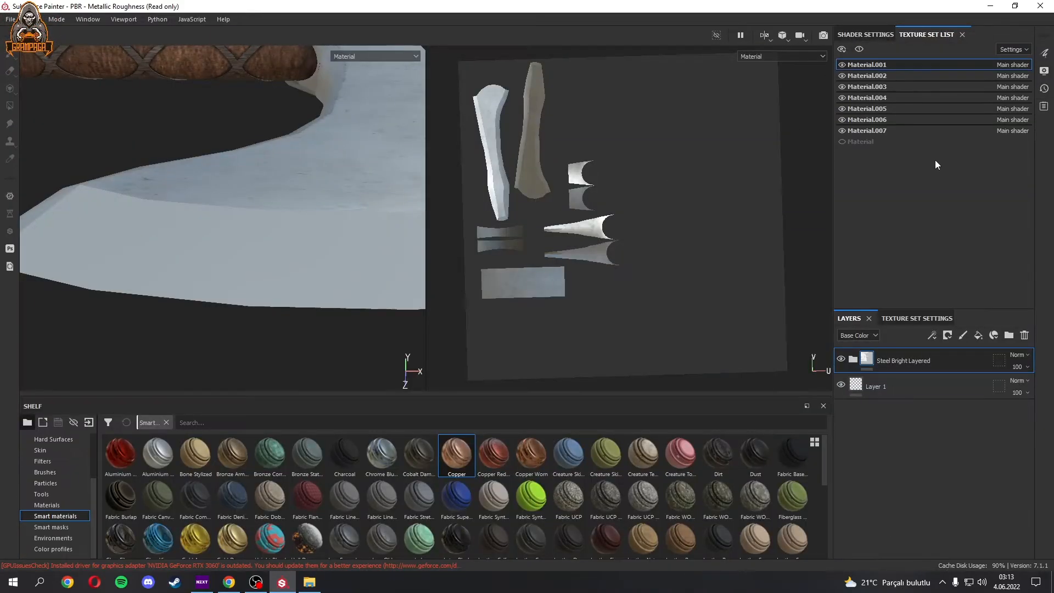
- Go through the texture sets from Material.002 to Material.007 and back to Material.001, examining their layers and UV islands
click(907, 77)
click(900, 87)
click(892, 97)
click(893, 109)
click(896, 120)
click(895, 131)
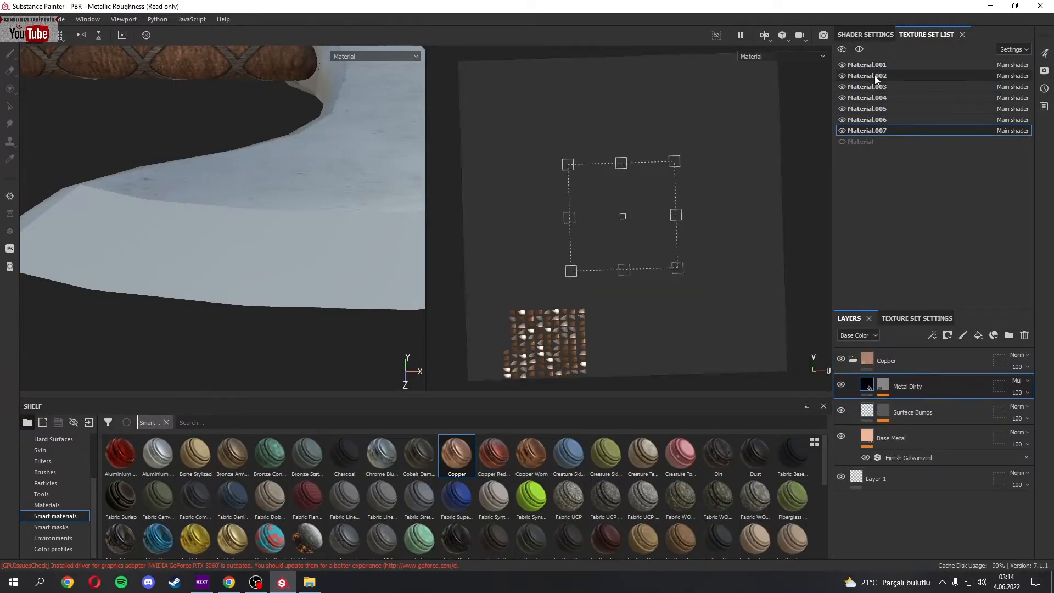
click(877, 75)
click(877, 65)
alt+drag(254, 259, 245, 233)
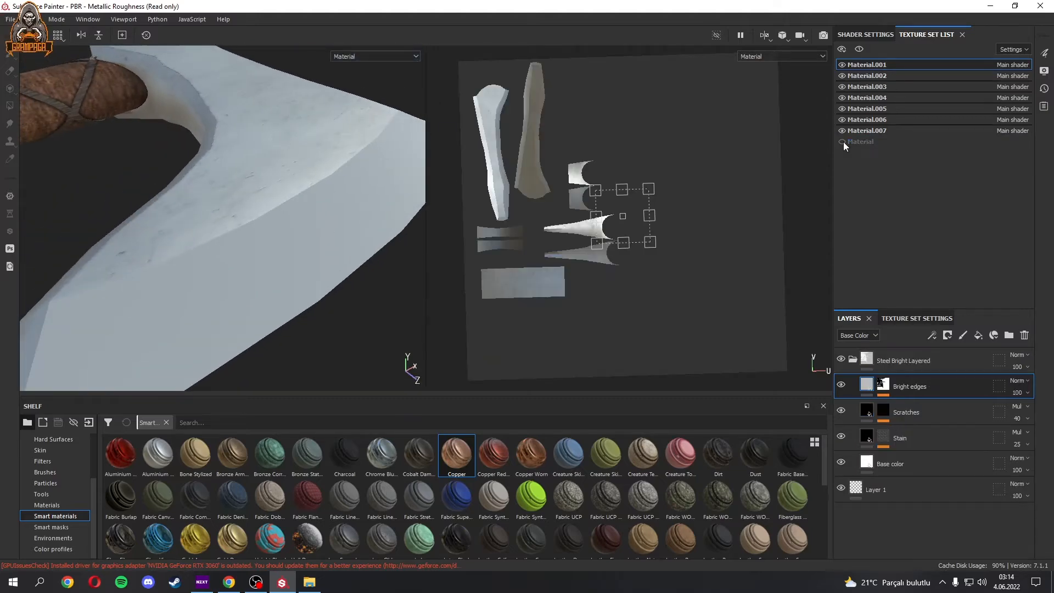
- Step back through the texture sets from Material.007 to Material.003 and examine the back of the axe head
click(878, 131)
click(879, 120)
click(881, 109)
click(883, 97)
click(882, 89)
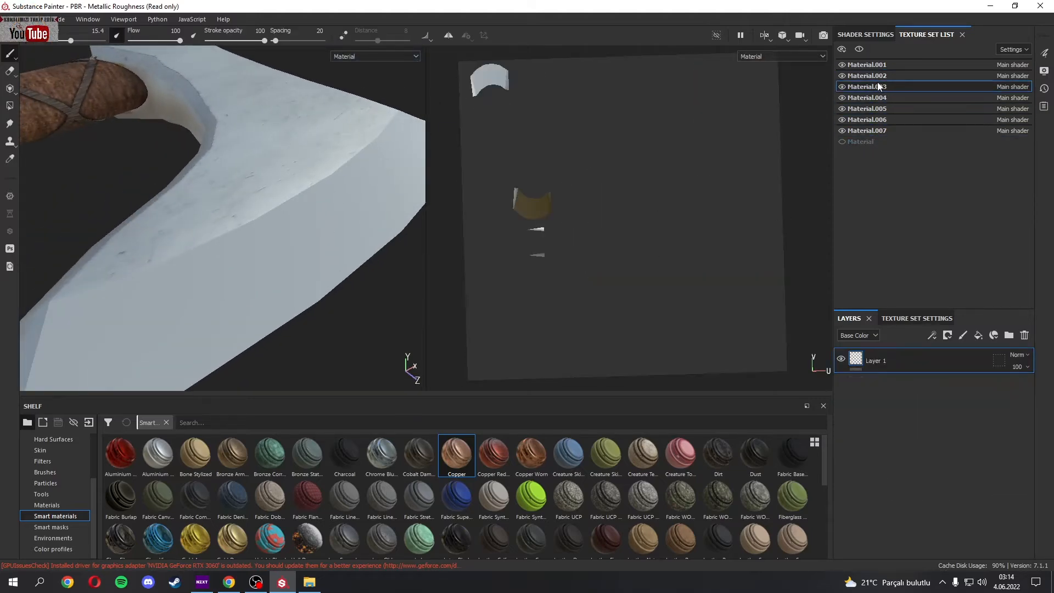
scroll(303, 200, down, 4)
alt+drag(230, 247, 393, 230)
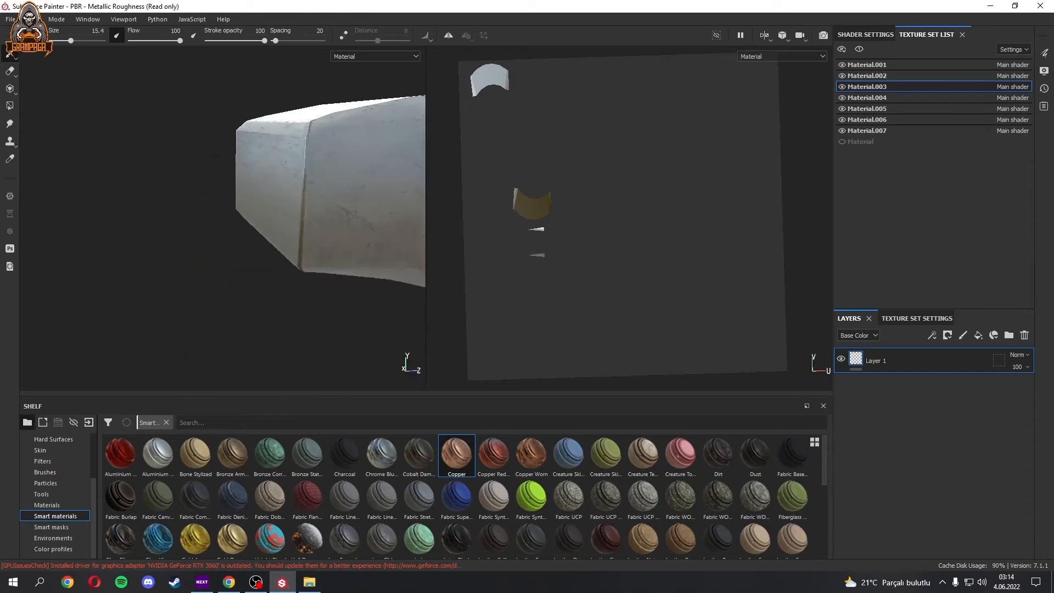
alt+middle_drag(316, 237, 314, 238)
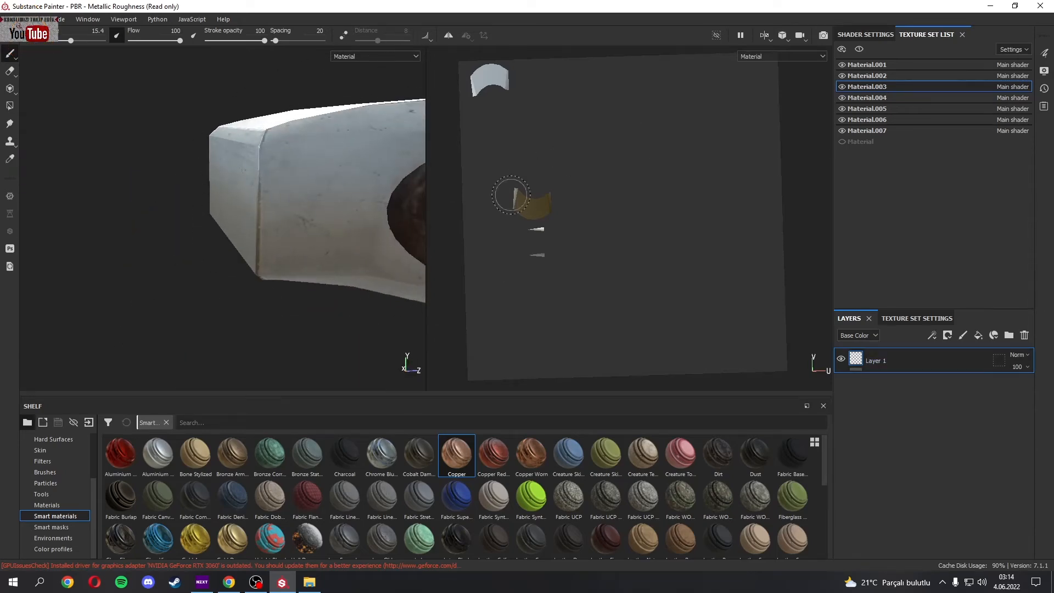
mouse_move(353, 271)
alt+mouse_down()
mouse_move(344, 295)
mouse_move(360, 287)
mouse_move(283, 242)
mouse_move(264, 195)
mouse_move(297, 220)
mouse_move(351, 131)
mouse_move(308, 181)
alt+mouse_up()
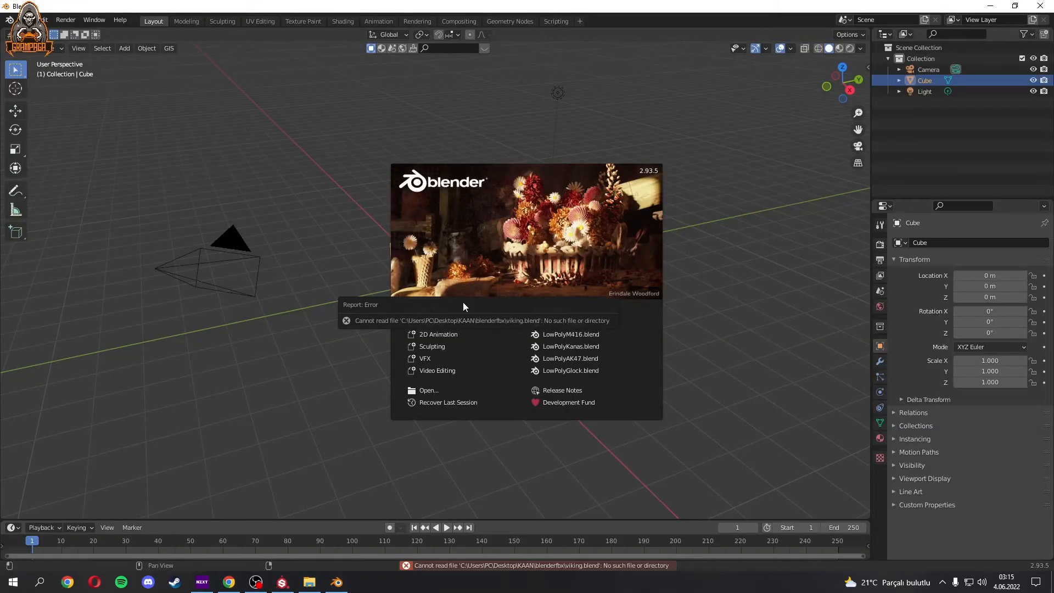
- In Blender, delete all the default scene objects and import the viking axe model
click(463, 304)
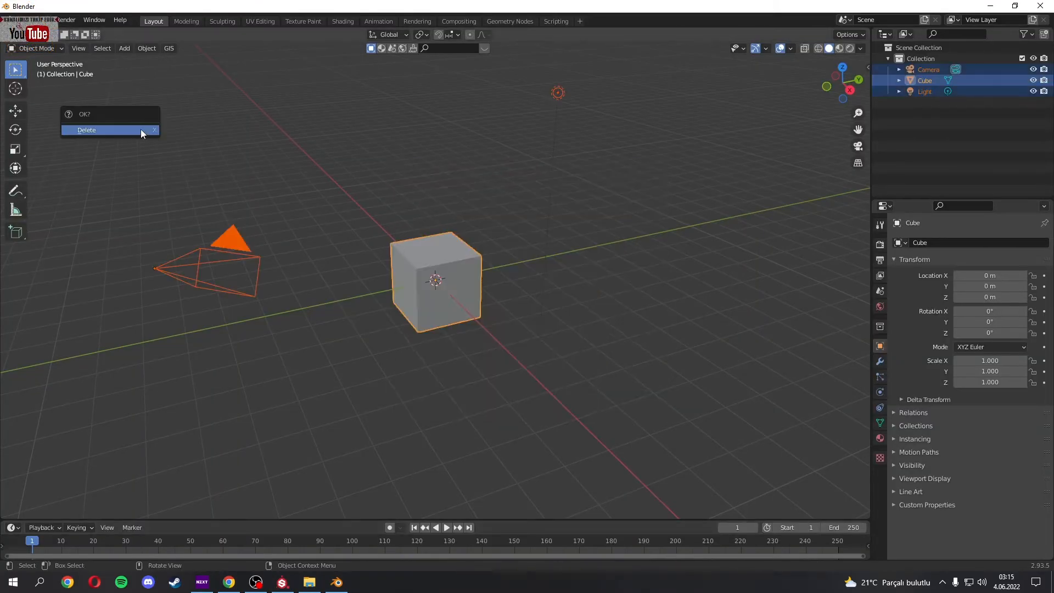
click(141, 129)
click(9, 20)
mouse_move(50, 167)
click(165, 242)
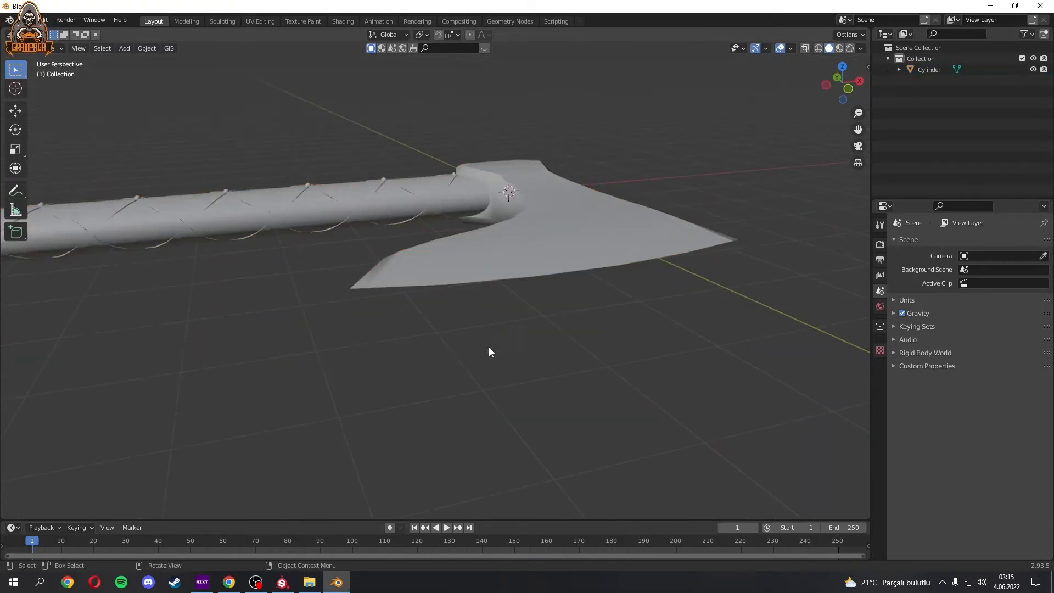
- Enter edit mode on the axe and select the linked faces of the head's main body that use Material.001
key(Tab)
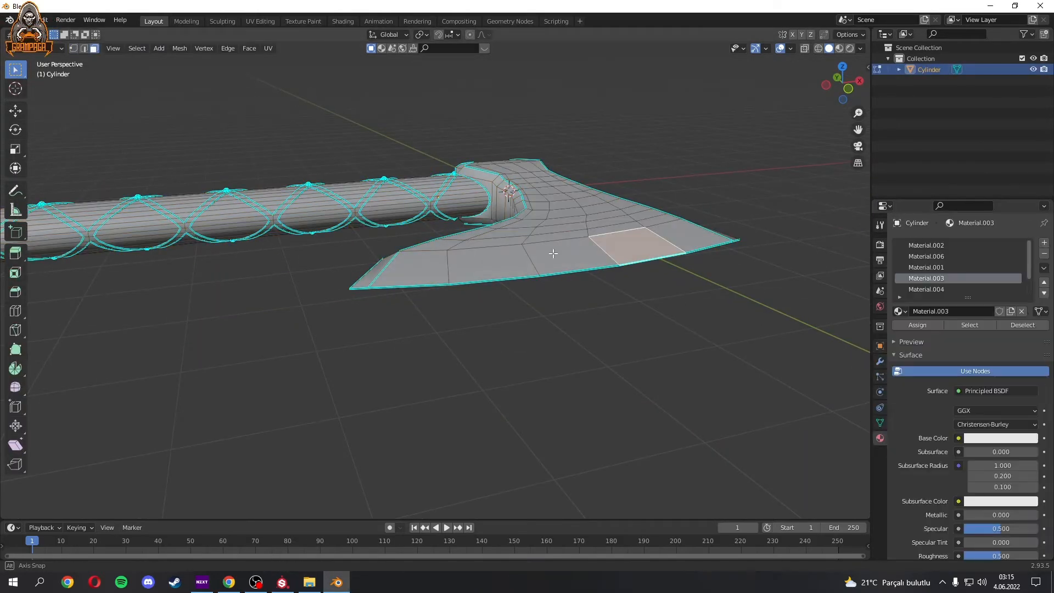
middle_drag(553, 253, 599, 287)
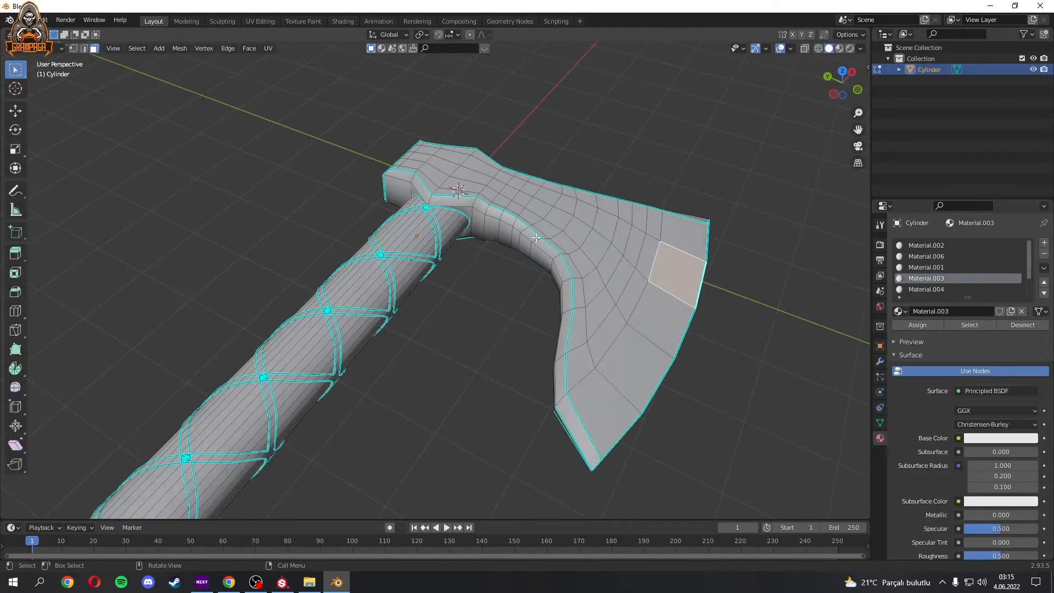
click(664, 313)
middle_drag(355, 228, 490, 214)
click(357, 240)
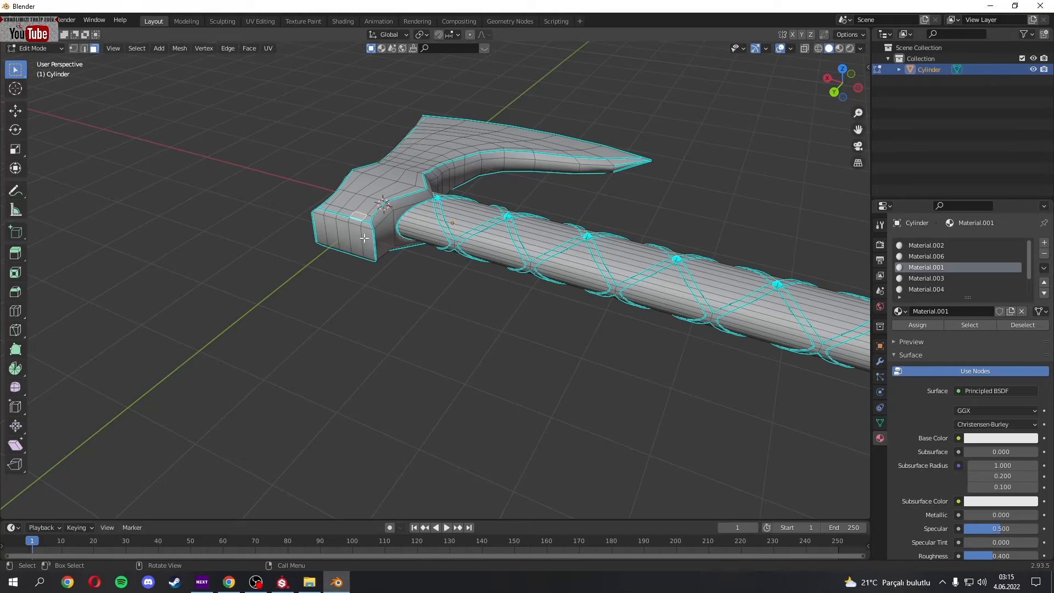
key(l)
middle_drag(364, 238, 556, 219)
- View the axe head from directly above, select the cutting-edge faces that use Material.003 and toggle X-ray
key(KP_7)
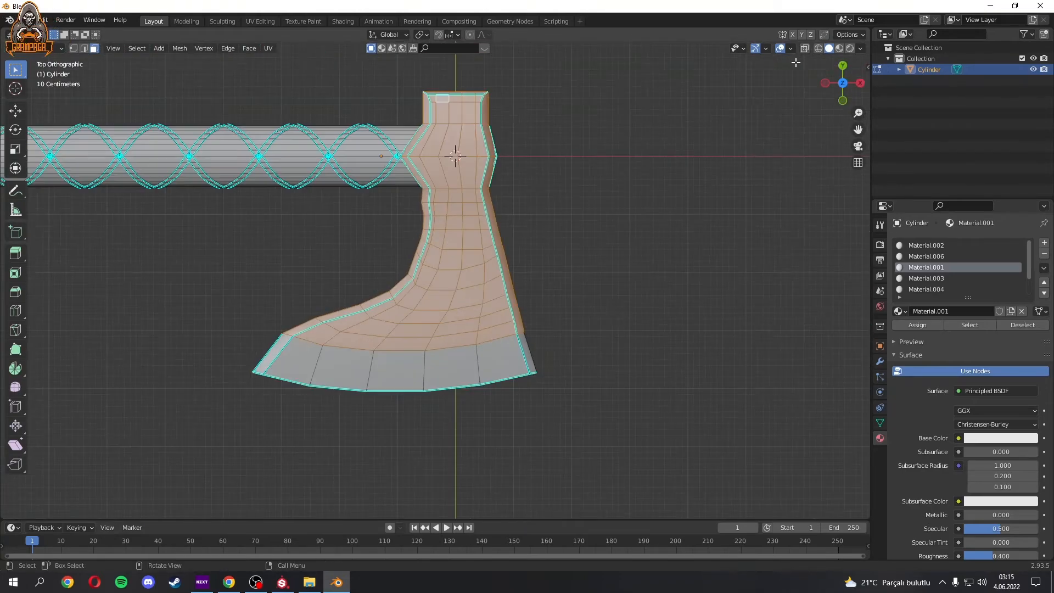
middle_drag(616, 447, 492, 304)
click(842, 68)
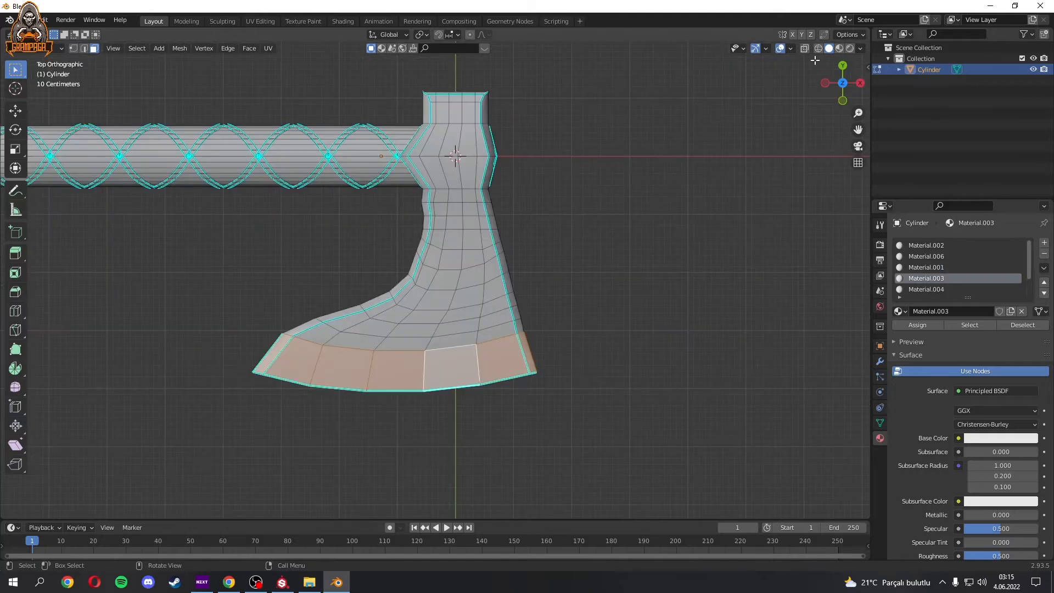
click(805, 49)
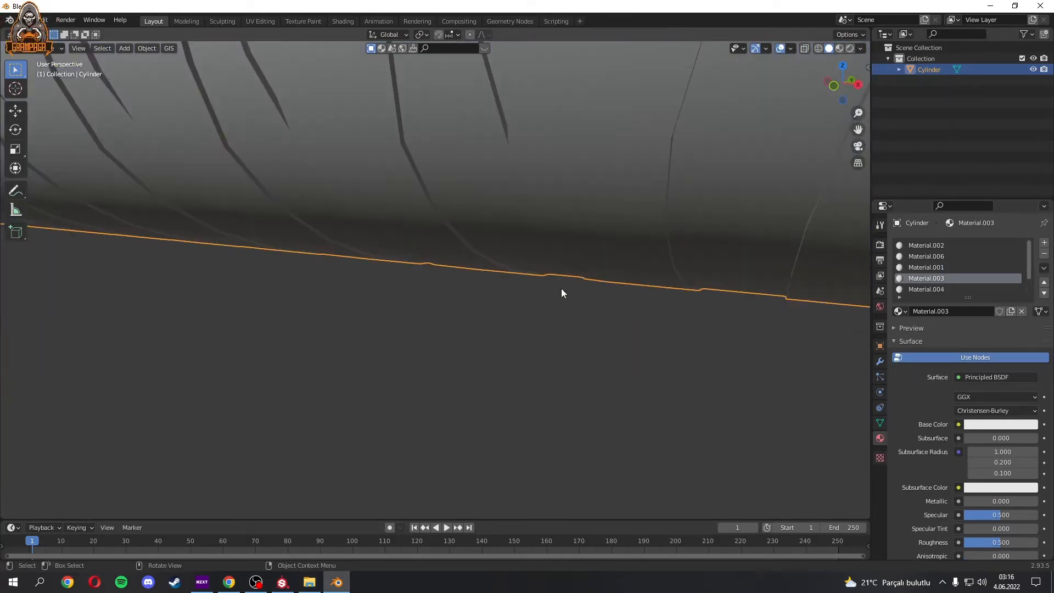
- Inspect the wrap strips and mesh of the handle up close and enable Auto Smooth for the axe's normals
middle_drag(561, 288, 449, 279)
key(Tab)
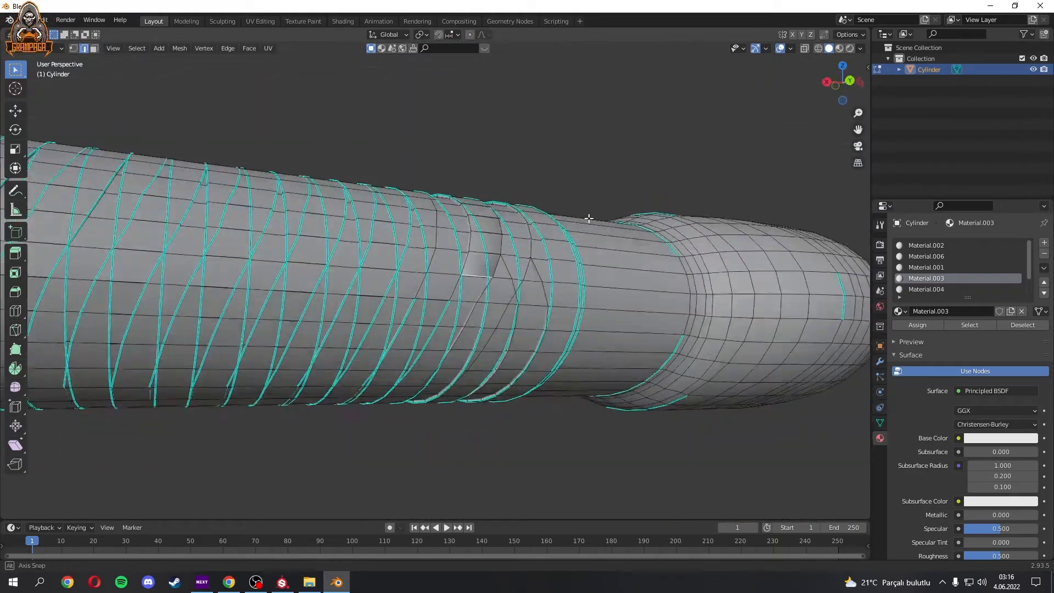
middle_drag(494, 247, 540, 234)
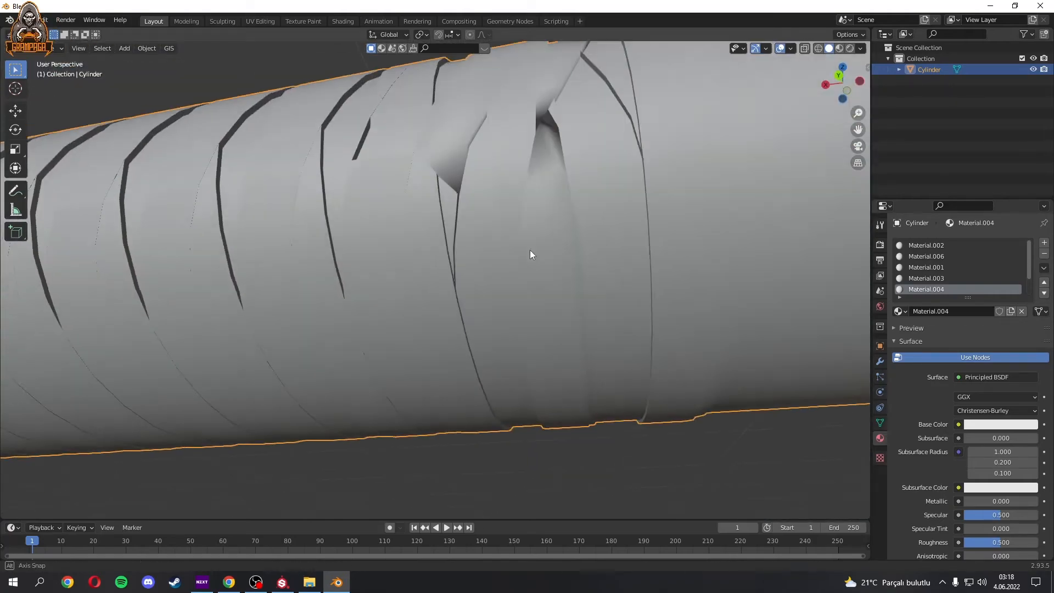
click(881, 422)
click(931, 447)
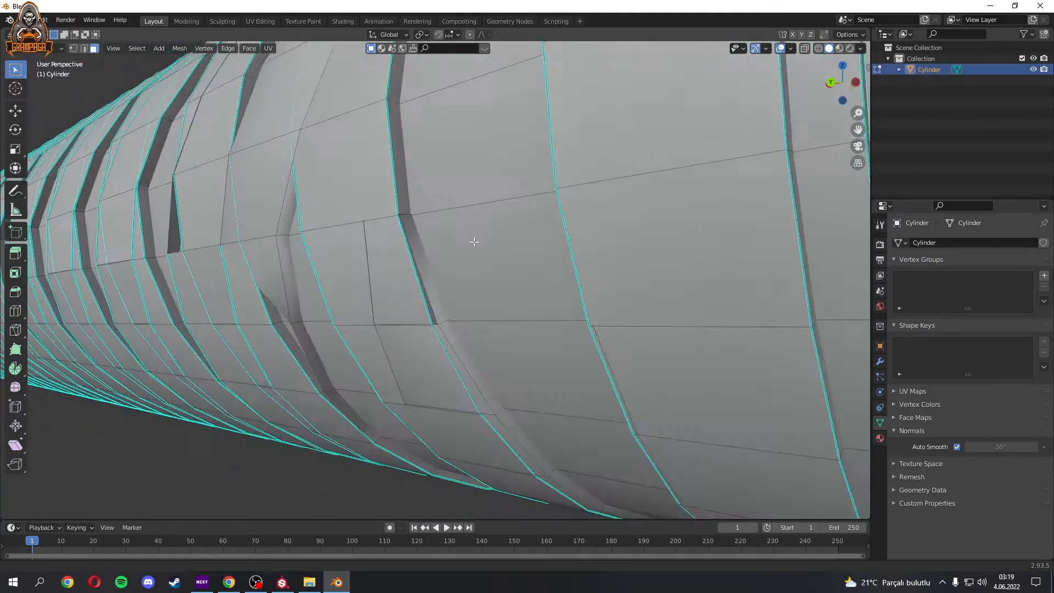
- Correct the misplaced edges and faces of the handle's wrap strips so they line up with the neighbouring strips
ctrl+middle_drag(473, 238, 532, 313)
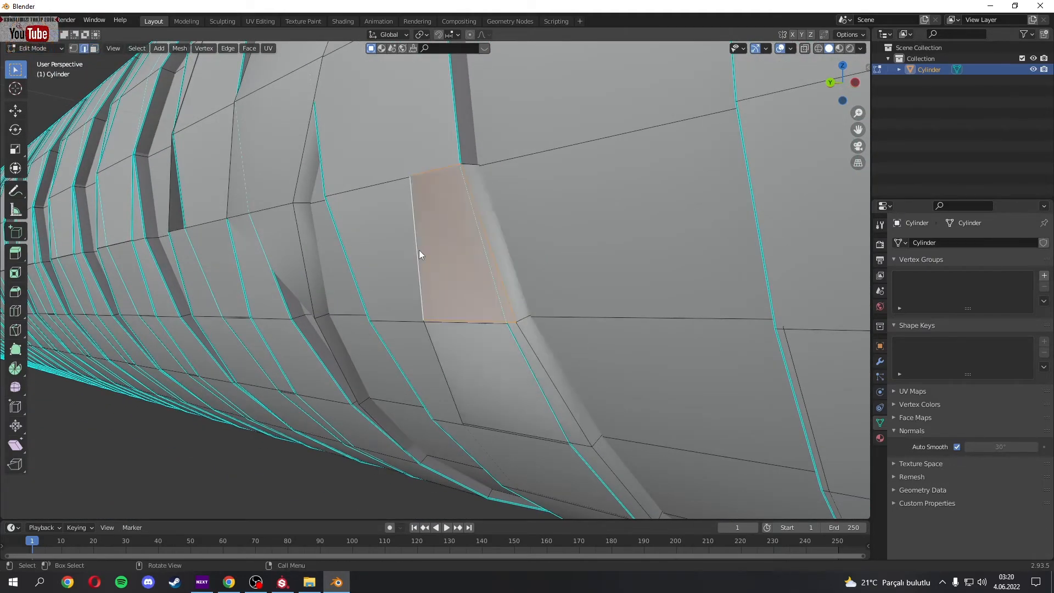
key(g)
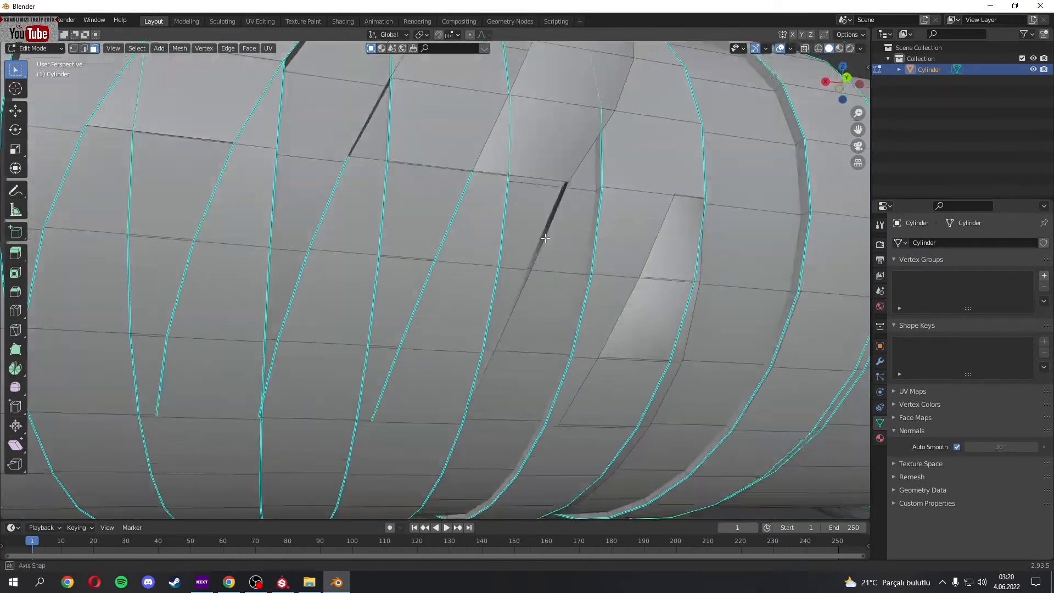
click(497, 368)
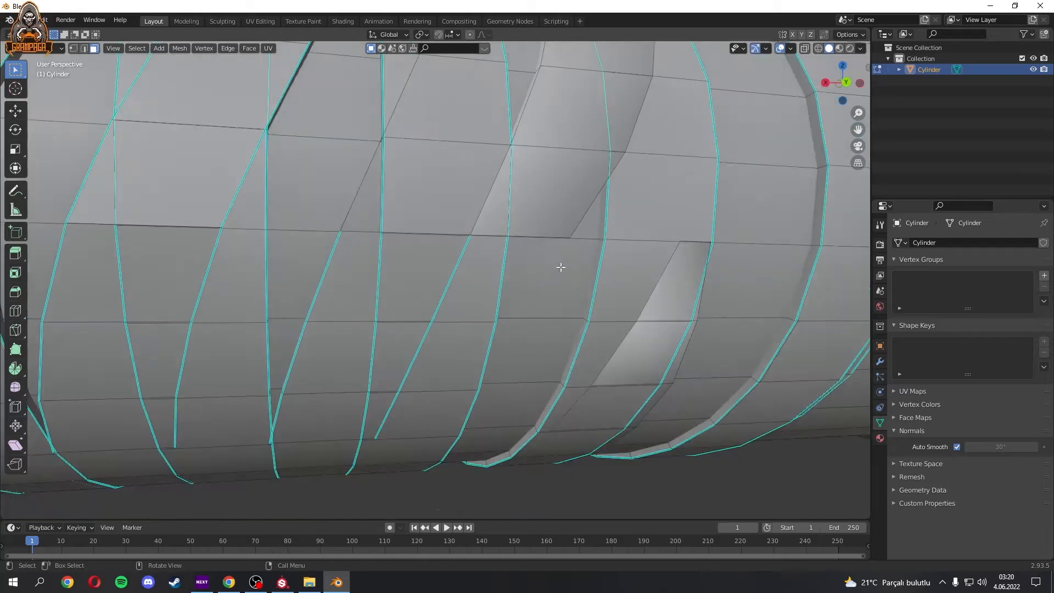
key(g)
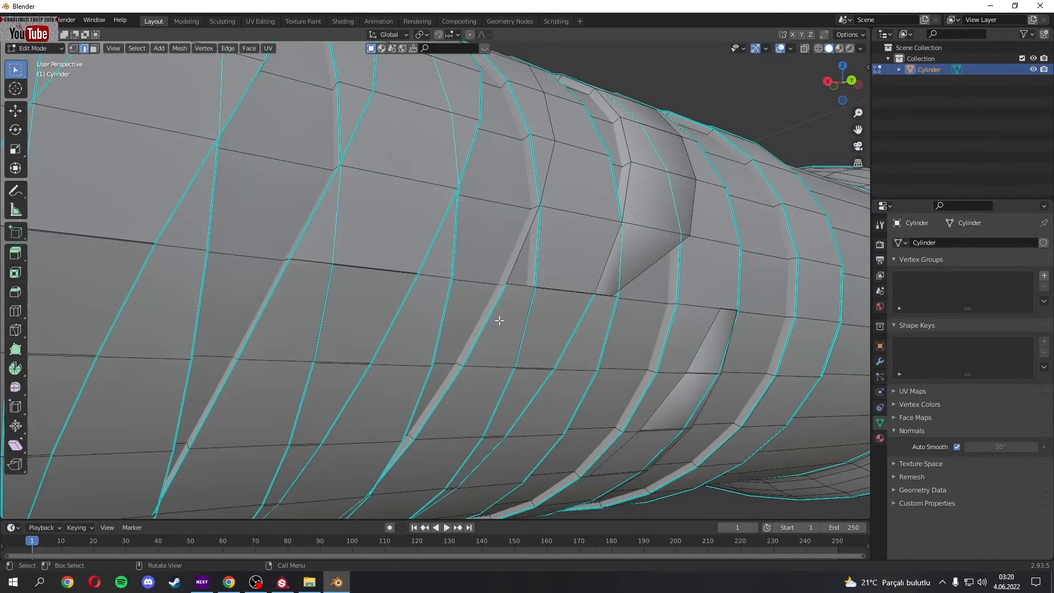
key(x)
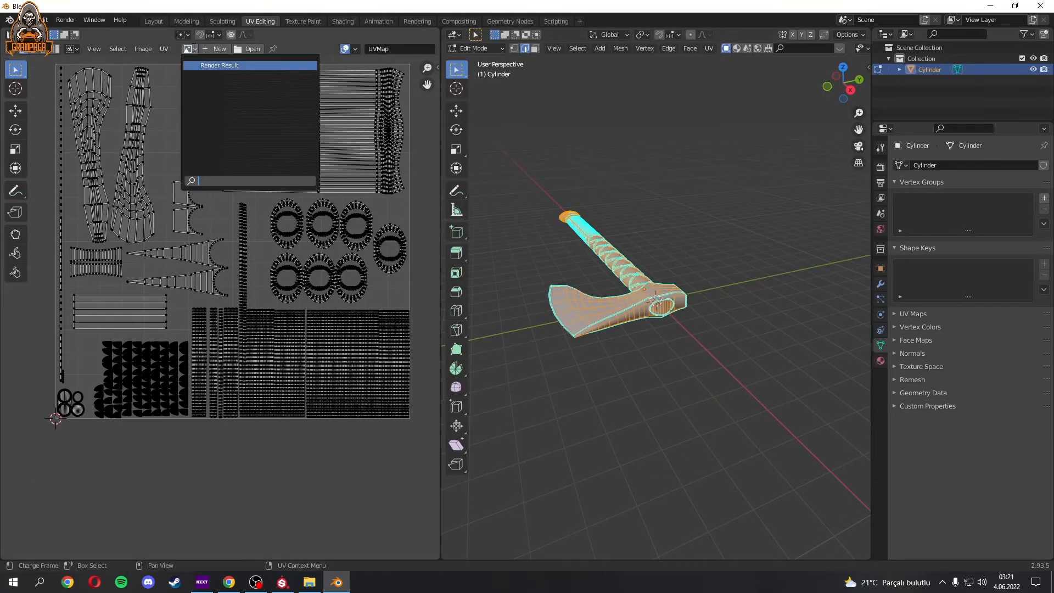
- Create a new colour-grid image behind the UV layout and select the whole axe mesh to display its islands on it
click(219, 48)
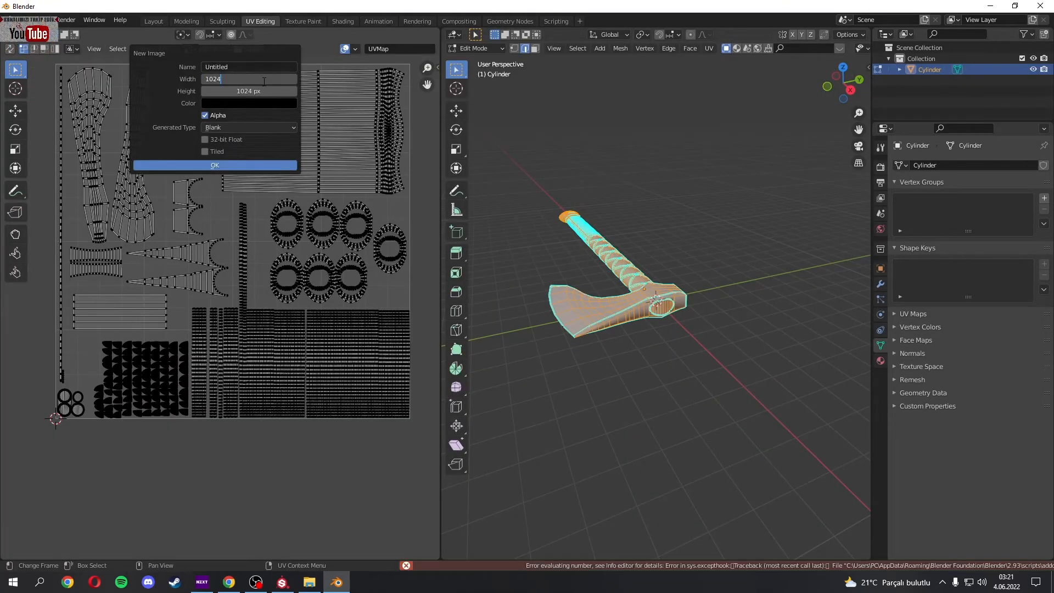
click(214, 165)
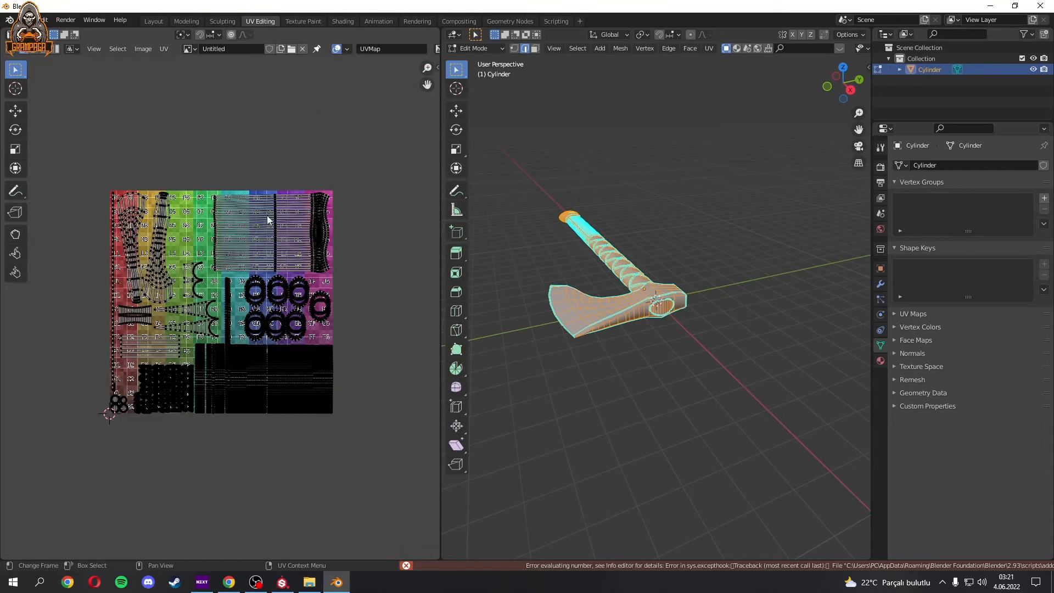
key(alt+a)
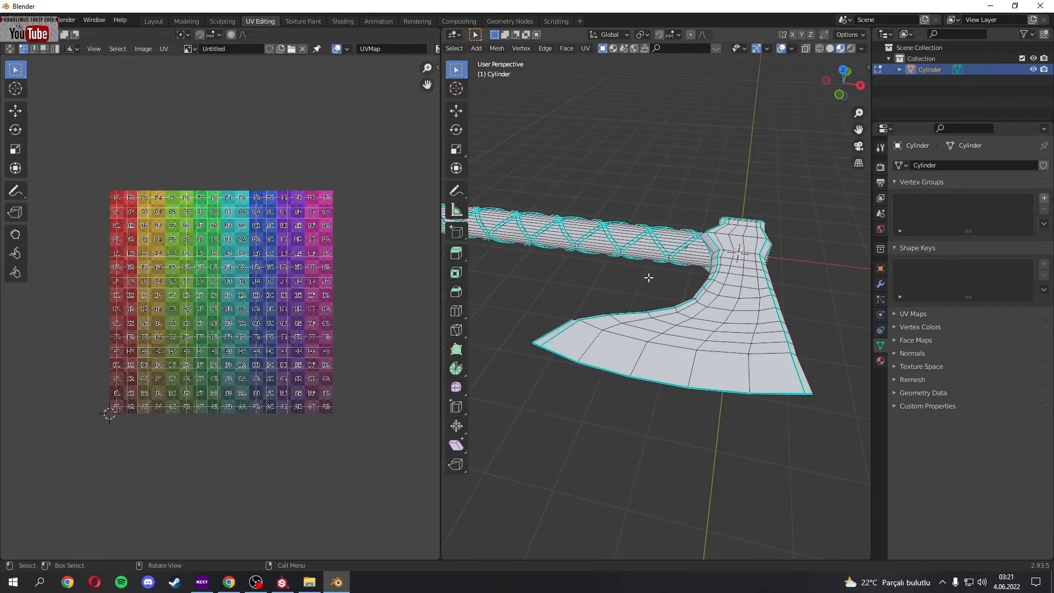
key(a)
scroll(208, 285, up, 1)
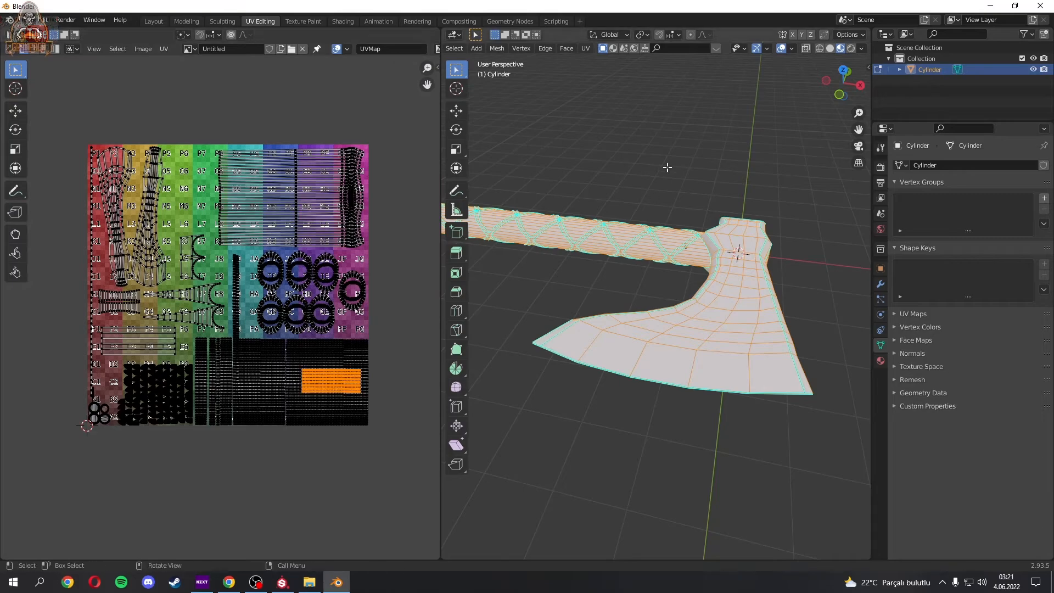
- Turn on UV sync selection and select the linked faces of the wooden handle in face mode
click(10, 48)
drag(293, 360, 398, 440)
shift+middle_drag(527, 258, 762, 313)
scroll(652, 278, up, 4)
scroll(761, 314, down, 3)
key(3)
click(794, 301)
key(l)
- Select the large handle islands in the upper part of the UV layout, scale them up and move them into place
drag(394, 134, 213, 245)
scroll(277, 228, up, 3)
scroll(319, 310, down, 2)
middle_drag(319, 310, 258, 315)
key(s)
click(285, 234)
key(g)
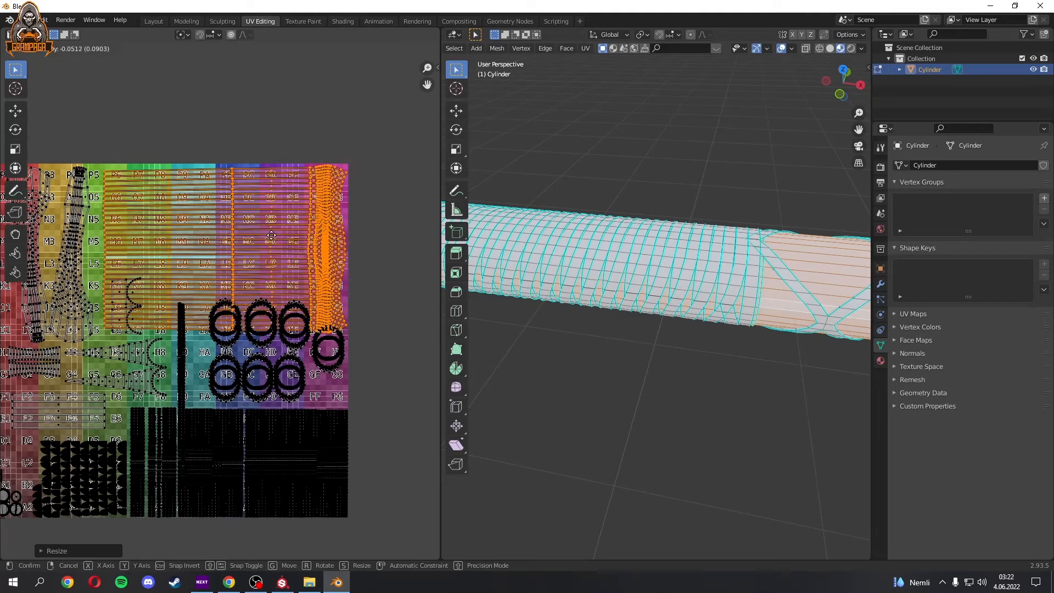
click(271, 235)
- Move the small curved UV islands out of the handle islands to the free space beside the two tapered islands
middle_drag(163, 328, 218, 224)
scroll(187, 237, up, 3)
click(204, 162)
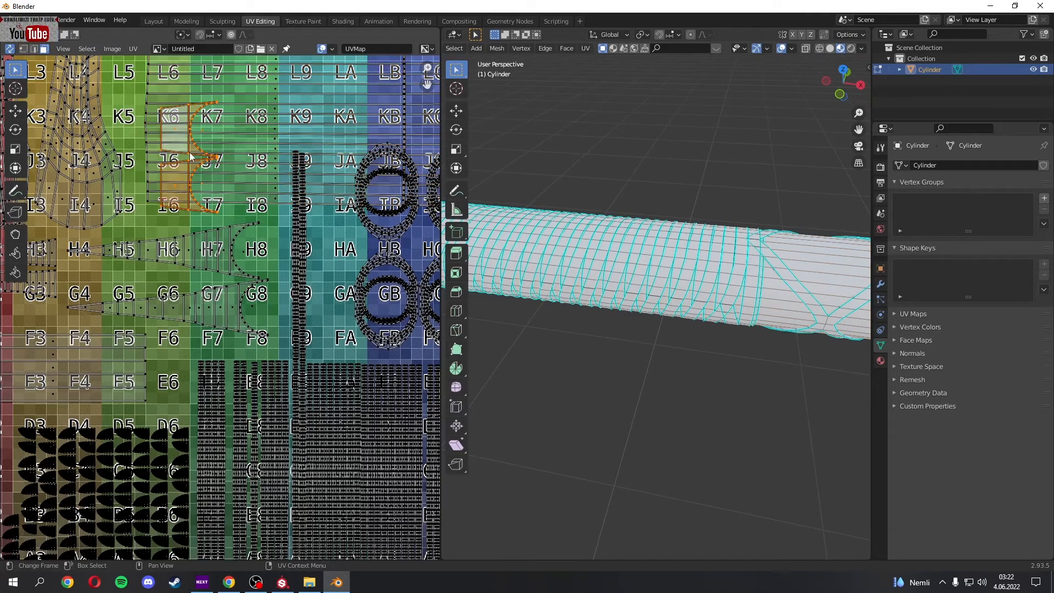
click(285, 266)
scroll(201, 260, down, 2)
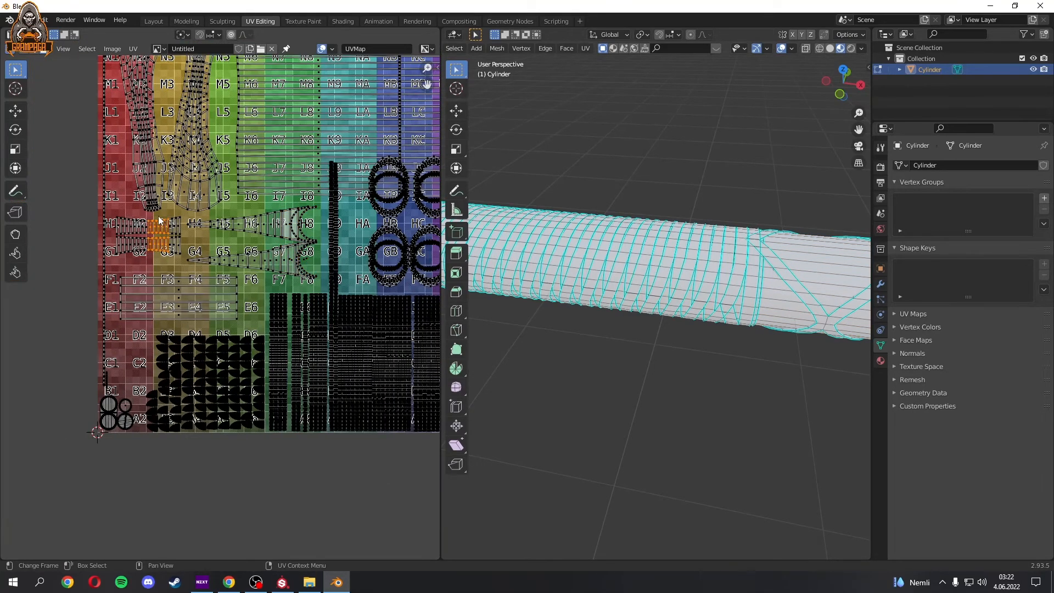
- Turn off UV sync selection, select the whole mesh, and rotate the small ribbed UV island by 90° in island mode
click(10, 49)
key(a)
click(55, 50)
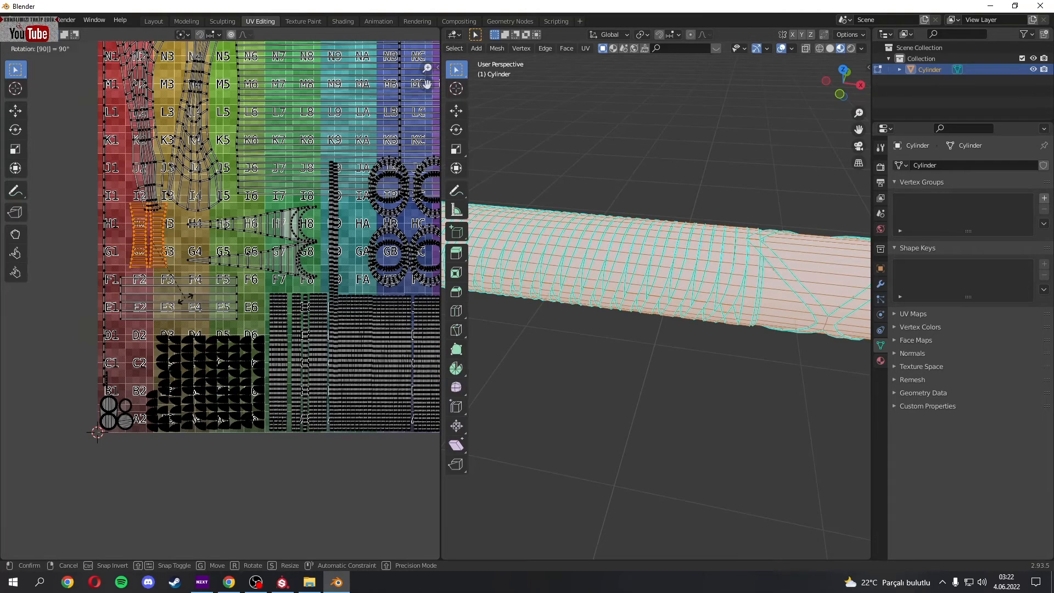
click(185, 297)
- Move the two tapered UV islands by 0.08 into the space freed beside the rotated island
scroll(230, 264, up, 3)
click(333, 303)
scroll(333, 303, down, 3)
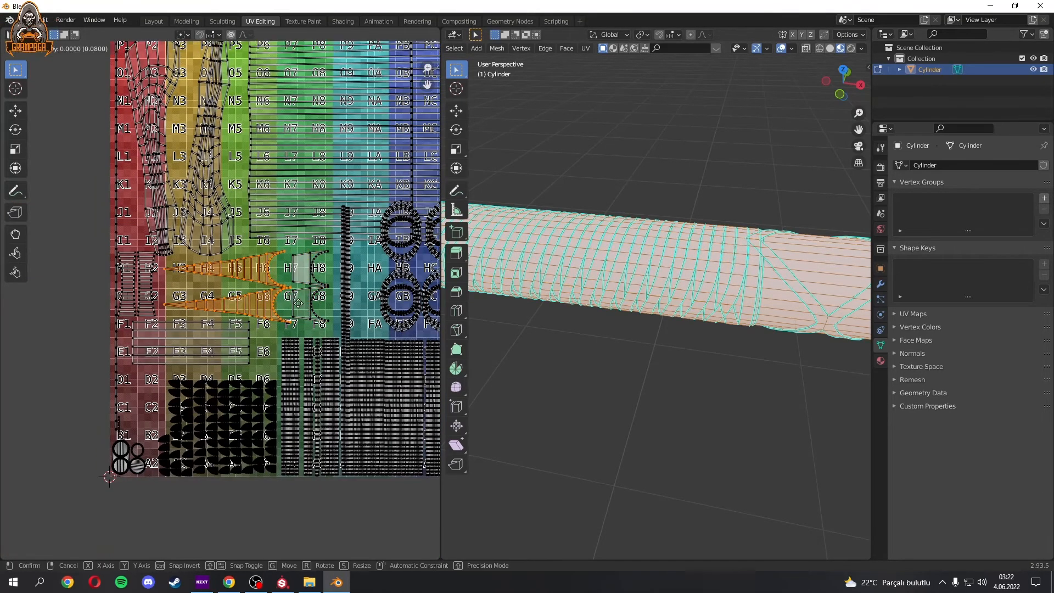
click(298, 303)
scroll(265, 230, down, 2)
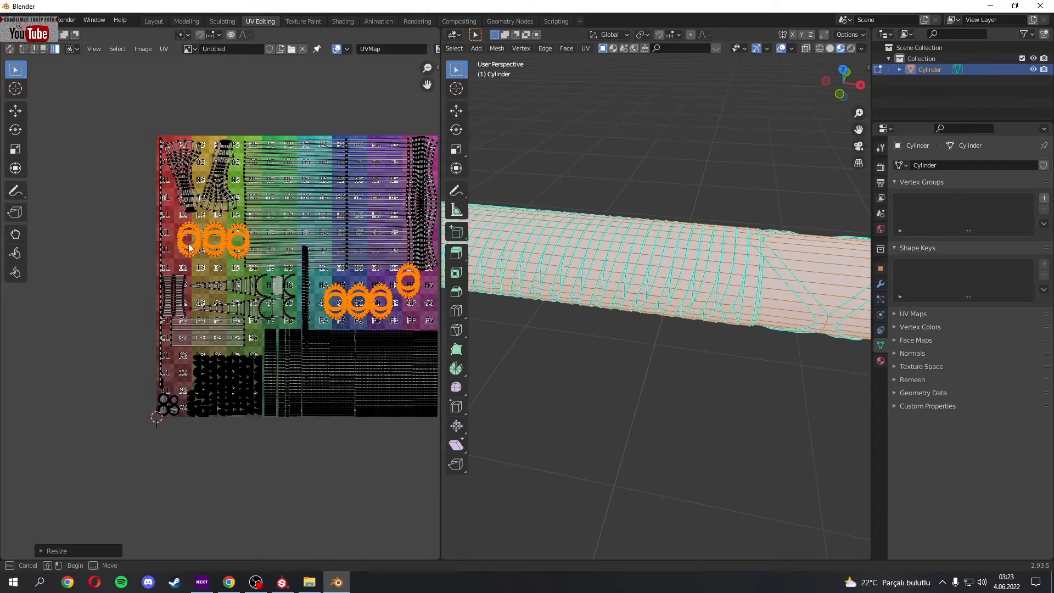
scroll(228, 381, up, 1)
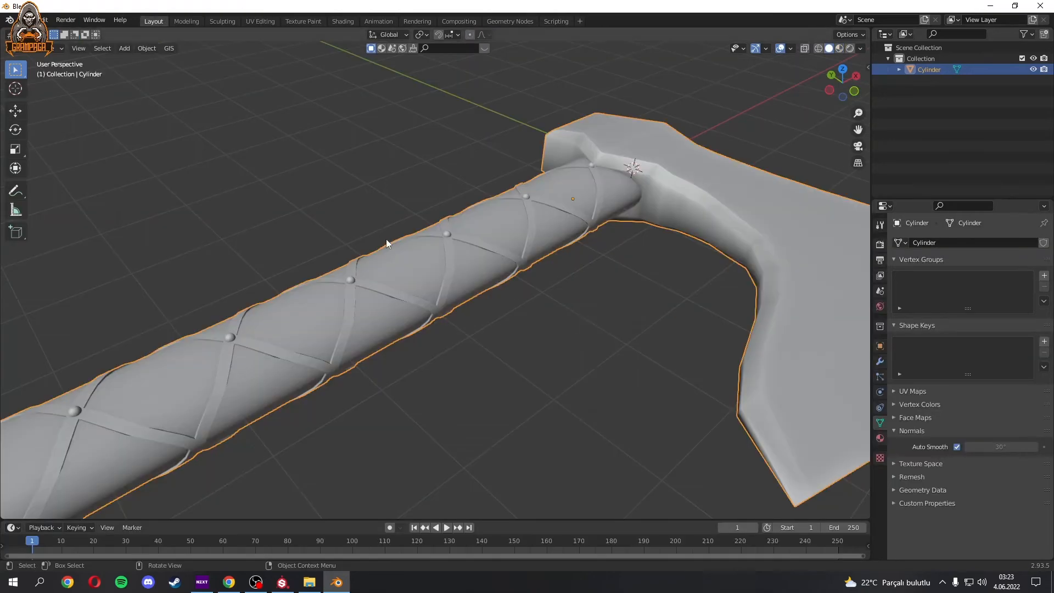
- Export the corrected axe as an FBX file
click(24, 20)
mouse_move(31, 179)
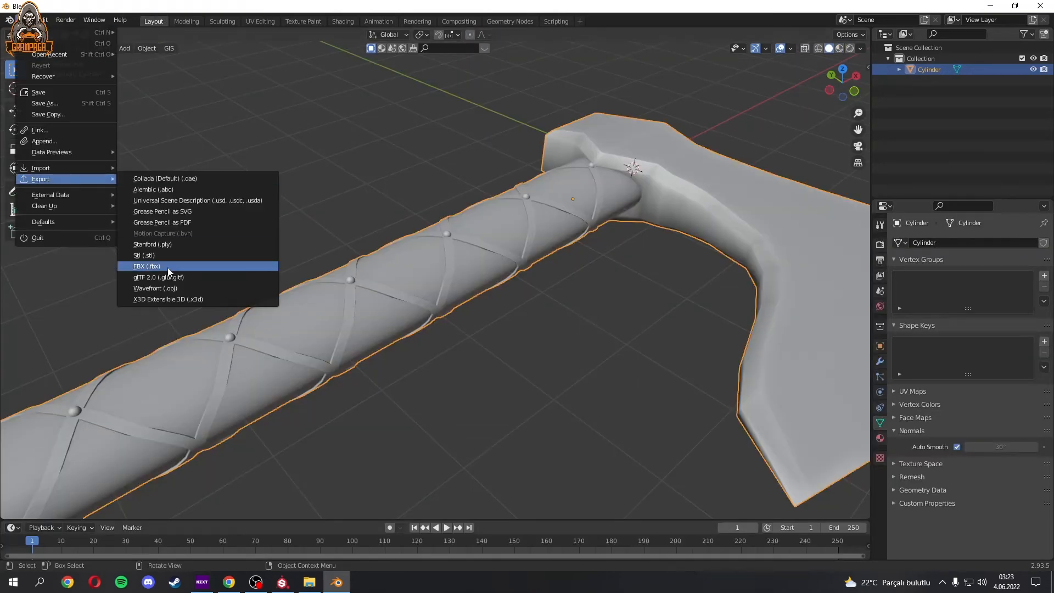
click(167, 267)
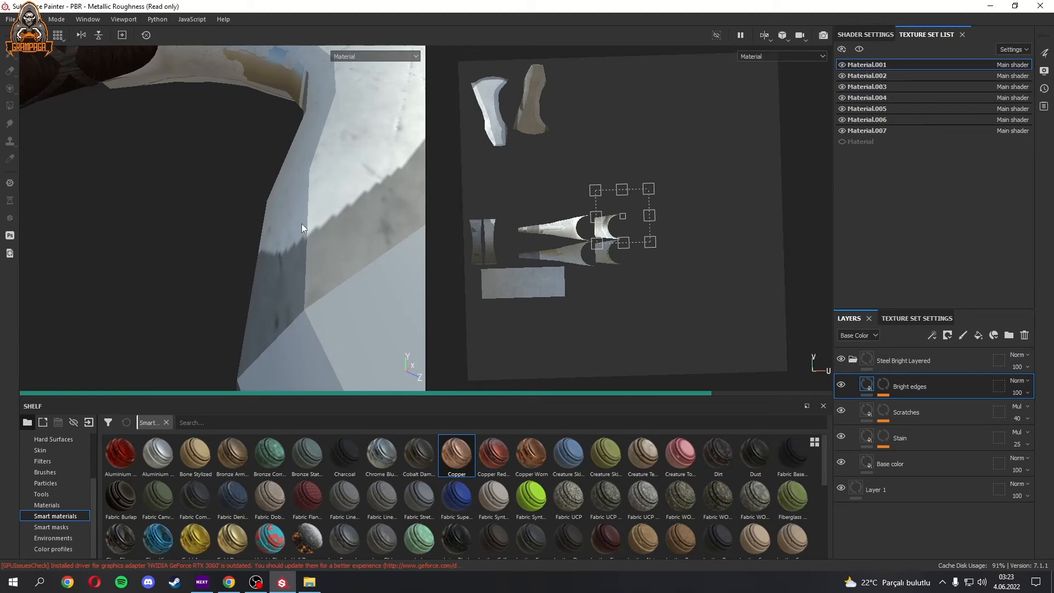
- Switch to Substance Painter, examine the axe head and go through the texture sets from Material.001 to Material.006
scroll(302, 222, down, 5)
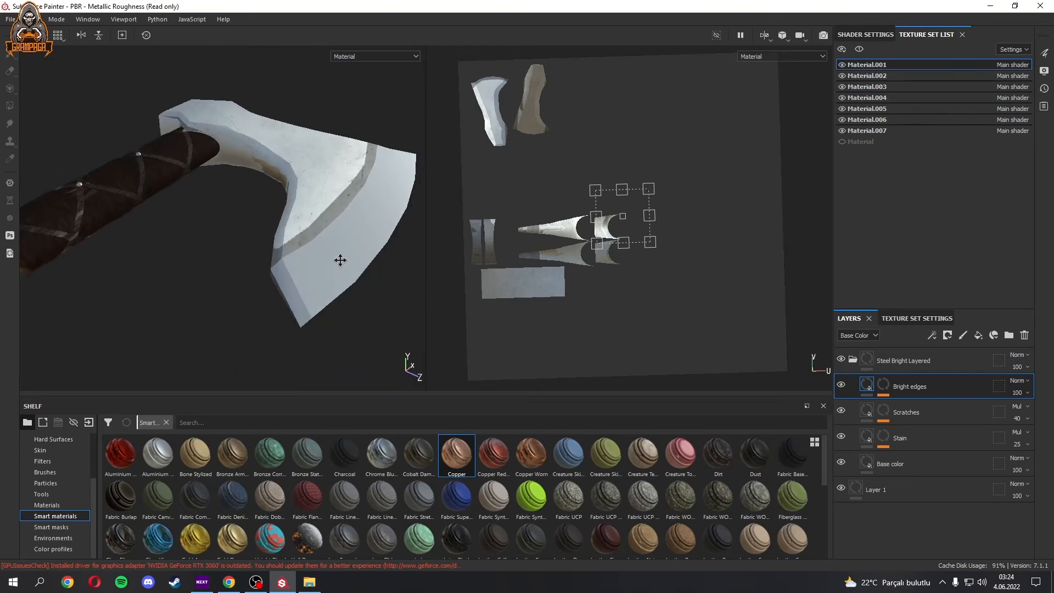
alt+middle_drag(339, 258, 356, 321)
click(883, 76)
click(883, 66)
click(884, 77)
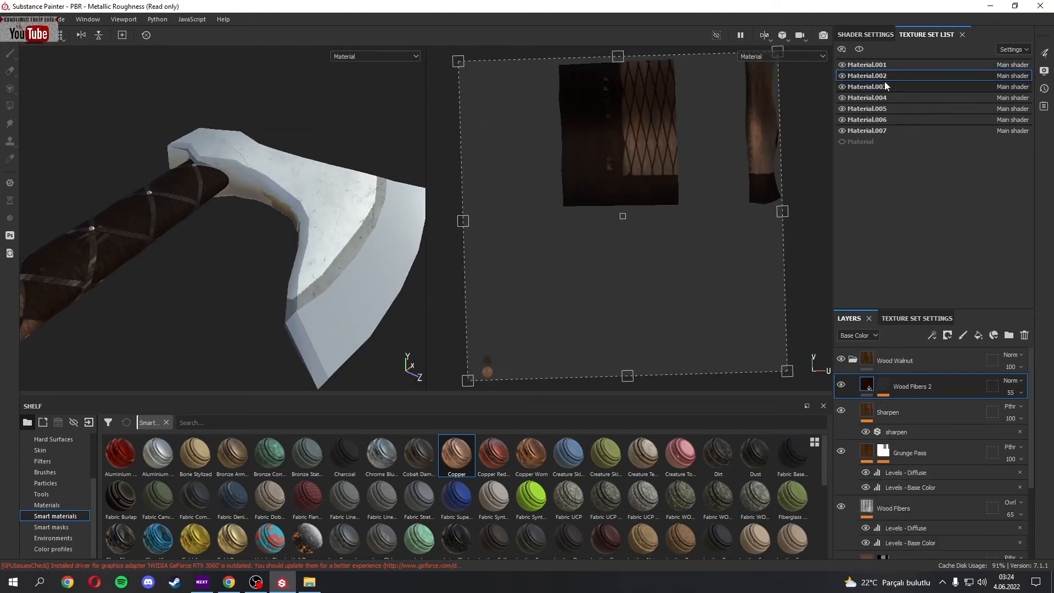
click(885, 88)
click(884, 97)
click(885, 108)
click(884, 119)
- Apply the Steel Bright Layered smart material to the blade edge in the Material.003 texture set
click(885, 87)
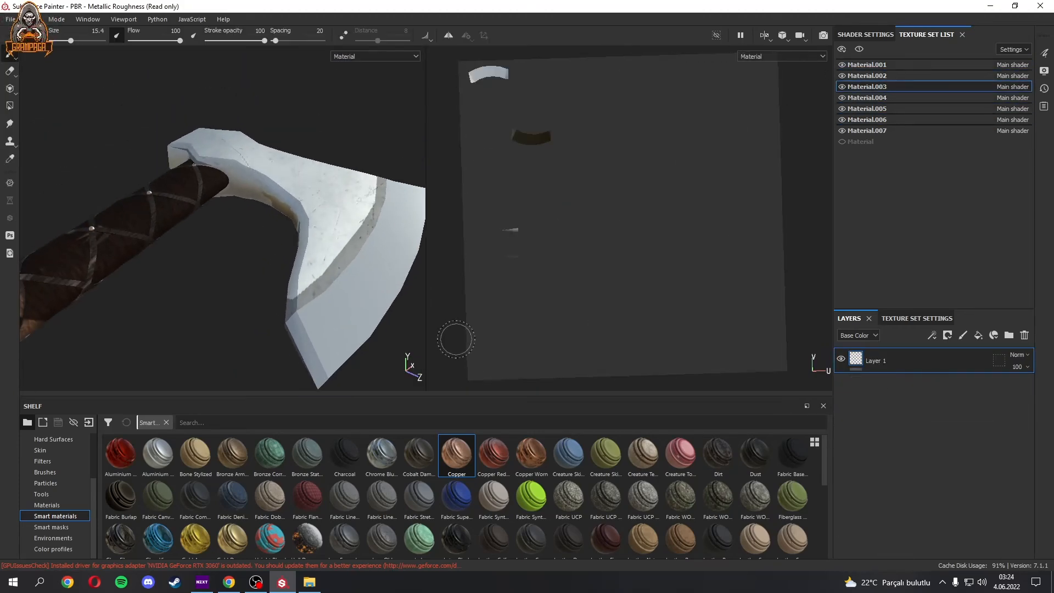
scroll(580, 519, down, 10)
mouse_move(158, 504)
drag(158, 501, 350, 330)
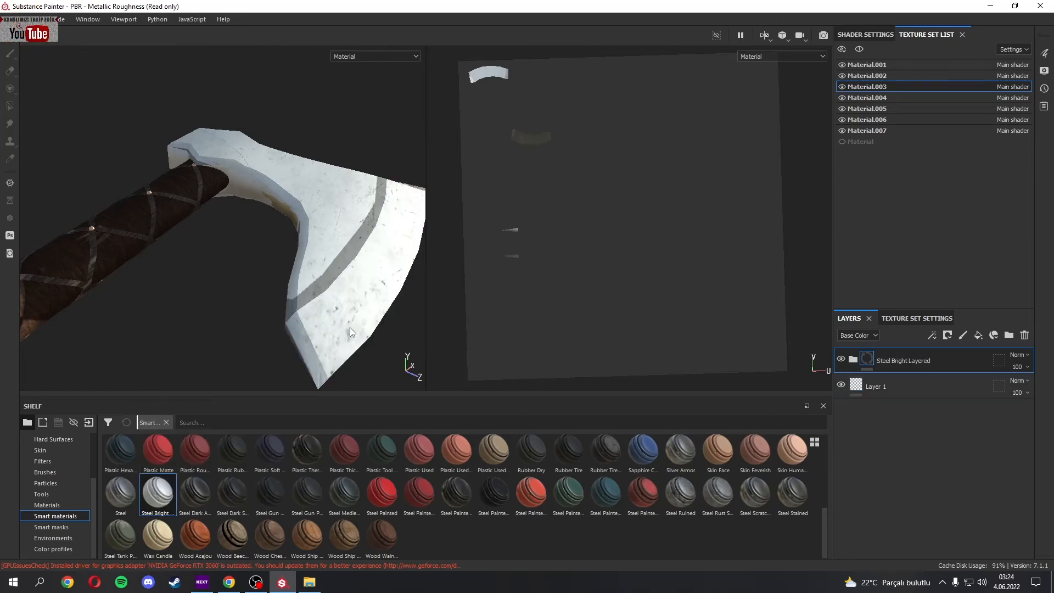
- Apply the Steel Rust Surface and Steel Ruined smart materials to the axe head in Material.001 and examine the surface
mouse_move(715, 499)
drag(715, 503, 297, 252)
scroll(294, 253, up, 5)
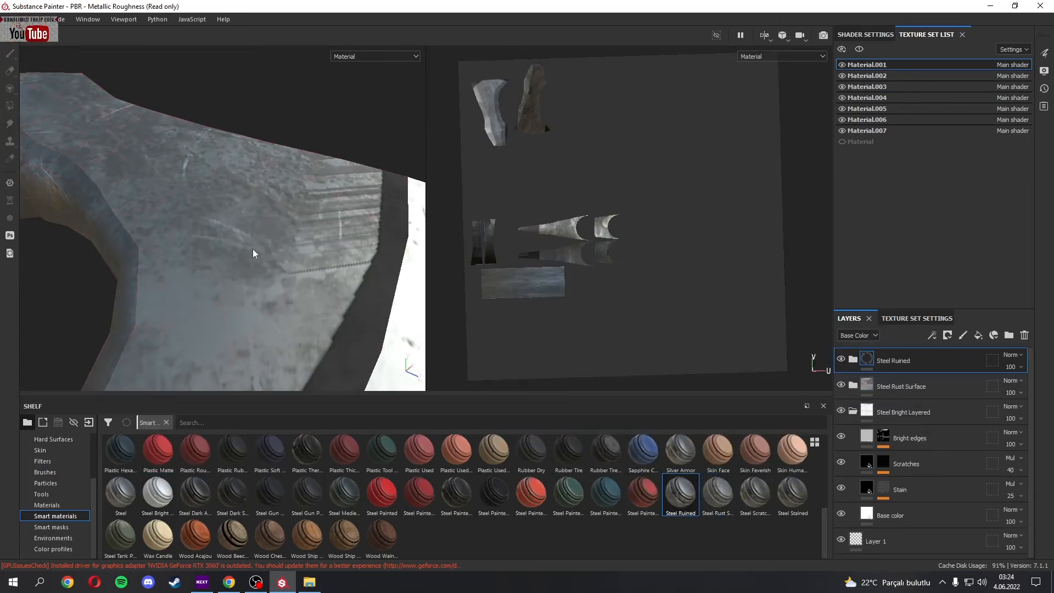
scroll(254, 258, down, 5)
mouse_move(800, 505)
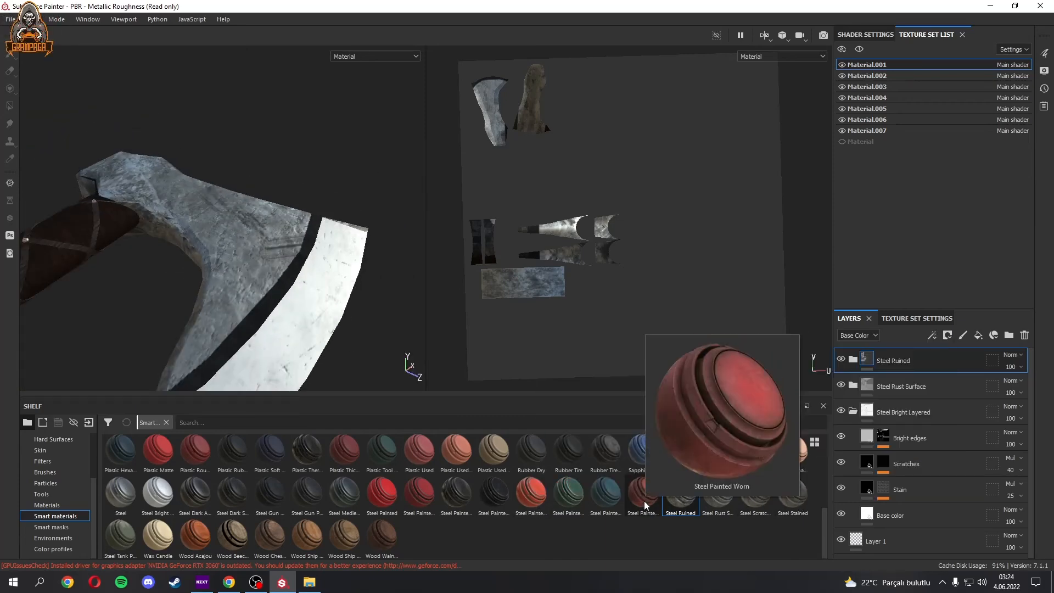
- Delete the surplus steel layers from the Material.001 texture set, leaving the Steel Ruined smart material on the axe head
click(1023, 335)
click(1024, 335)
click(1023, 335)
click(1024, 335)
drag(784, 518, 301, 278)
- Delete the leftover layer beneath the smart material in both the Material.002 and Material.003 texture sets
click(867, 75)
click(893, 383)
click(1024, 336)
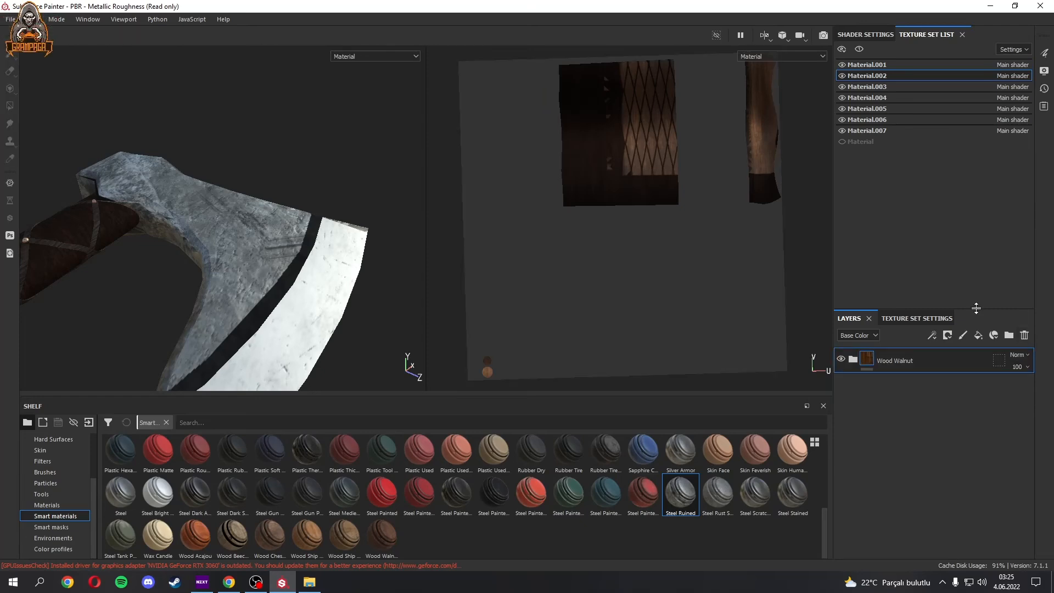
click(878, 87)
click(854, 360)
click(884, 385)
click(1024, 335)
drag(299, 280, 283, 255)
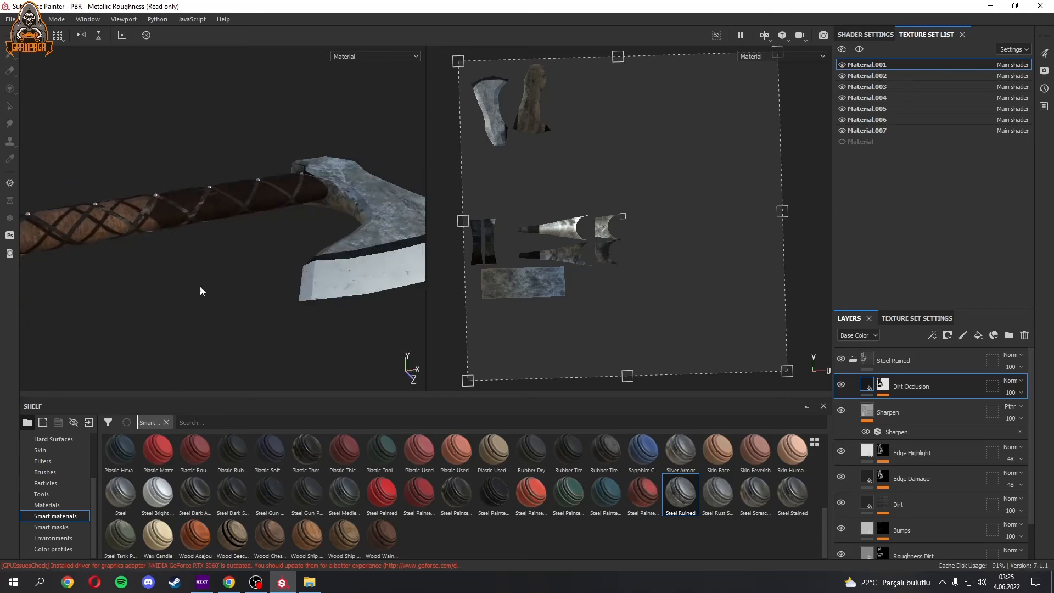
- Bake all mesh maps for every texture set with an output size of 2048
click(917, 318)
click(986, 375)
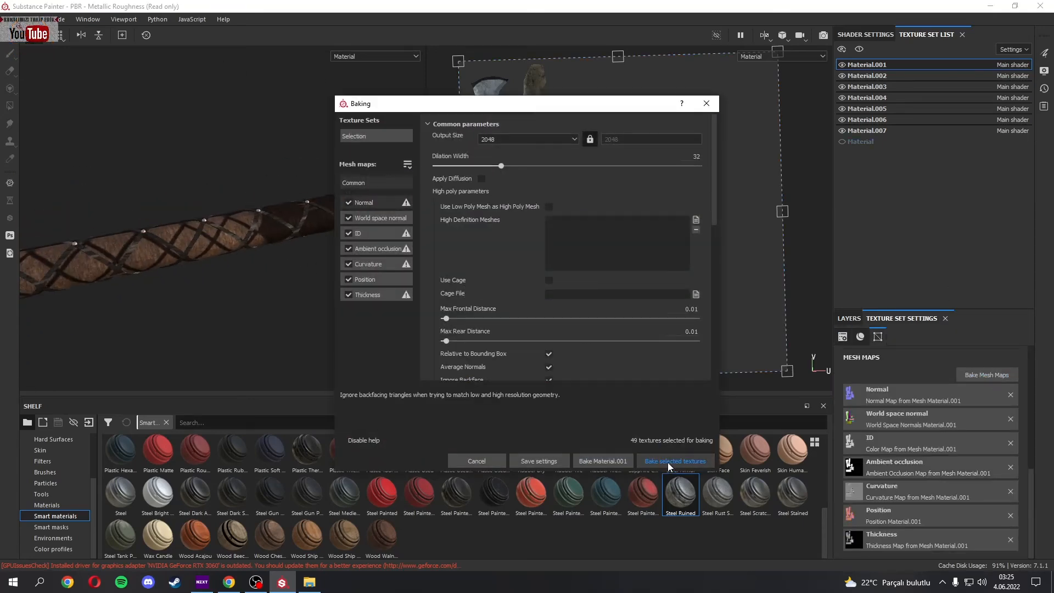
click(668, 463)
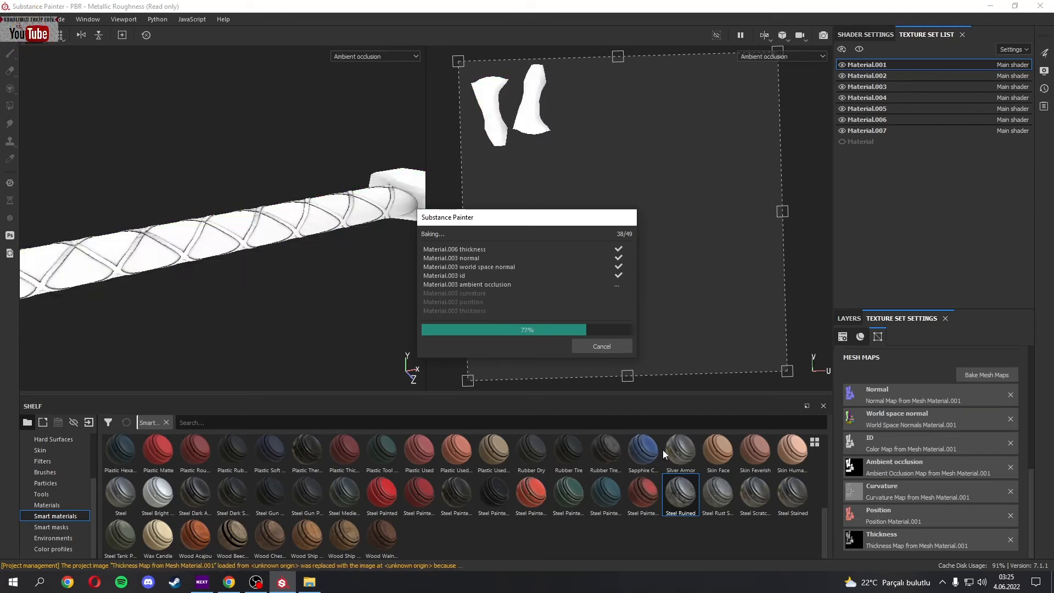
click(602, 347)
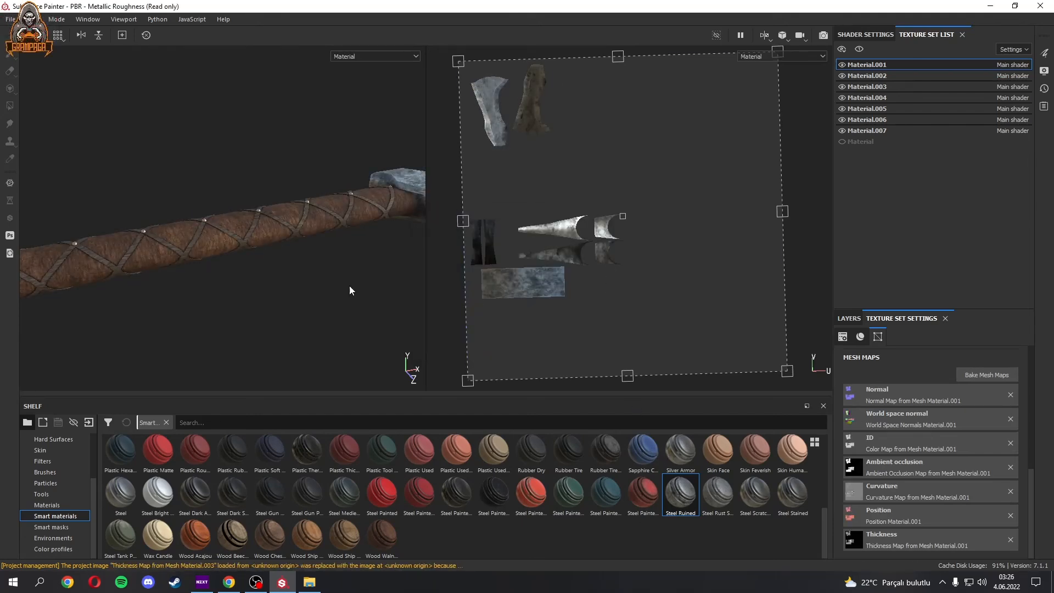
- Examine the axe's steel head, blade edge and leather-wrapped handle from several angles, including in the Iray render with the outdoor environment
alt+drag(350, 291, 365, 254)
mouse_move(304, 187)
alt+mouse_down()
mouse_move(209, 235)
mouse_move(297, 266)
mouse_move(198, 276)
mouse_move(177, 253)
mouse_move(308, 283)
mouse_move(275, 216)
mouse_move(261, 260)
mouse_move(228, 245)
mouse_move(324, 223)
mouse_move(254, 241)
mouse_move(218, 270)
alt+mouse_up()
scroll(255, 241, up, 1)
scroll(258, 245, down, 6)
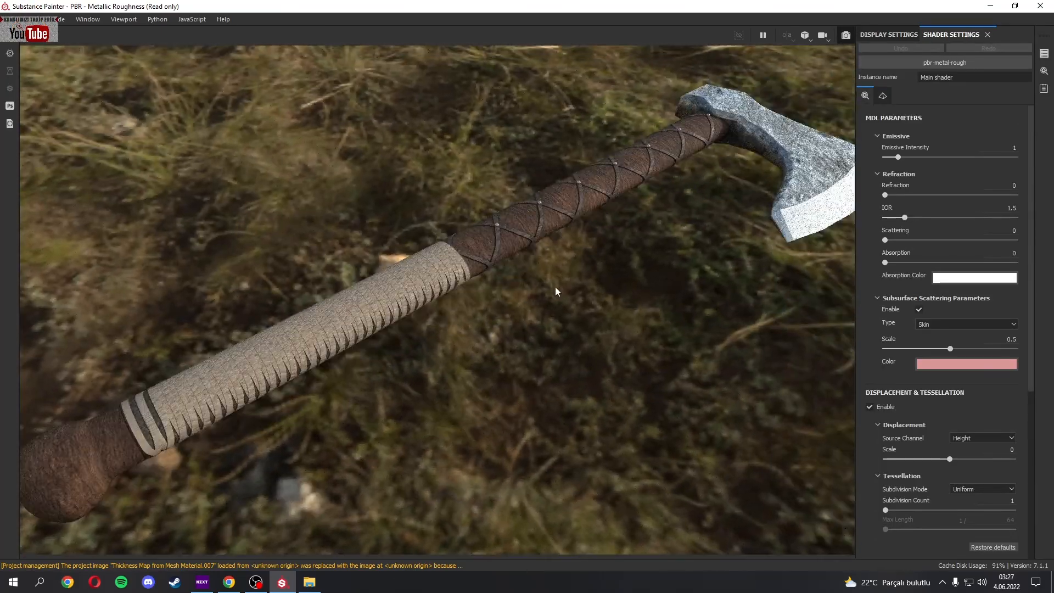
alt+drag(558, 291, 520, 324)
alt+middle_drag(520, 324, 566, 367)
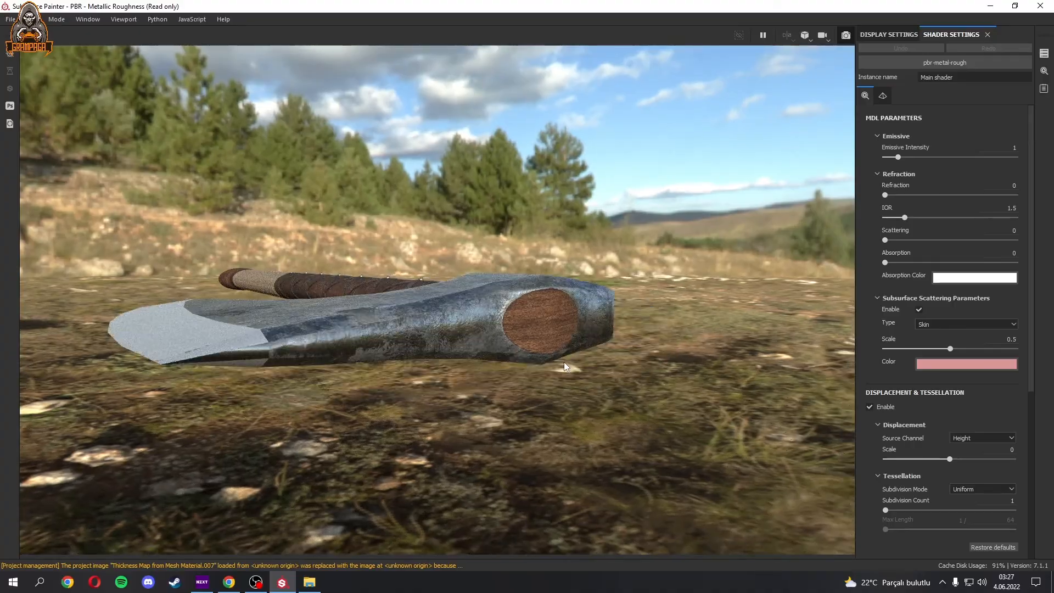
alt+drag(566, 366, 551, 336)
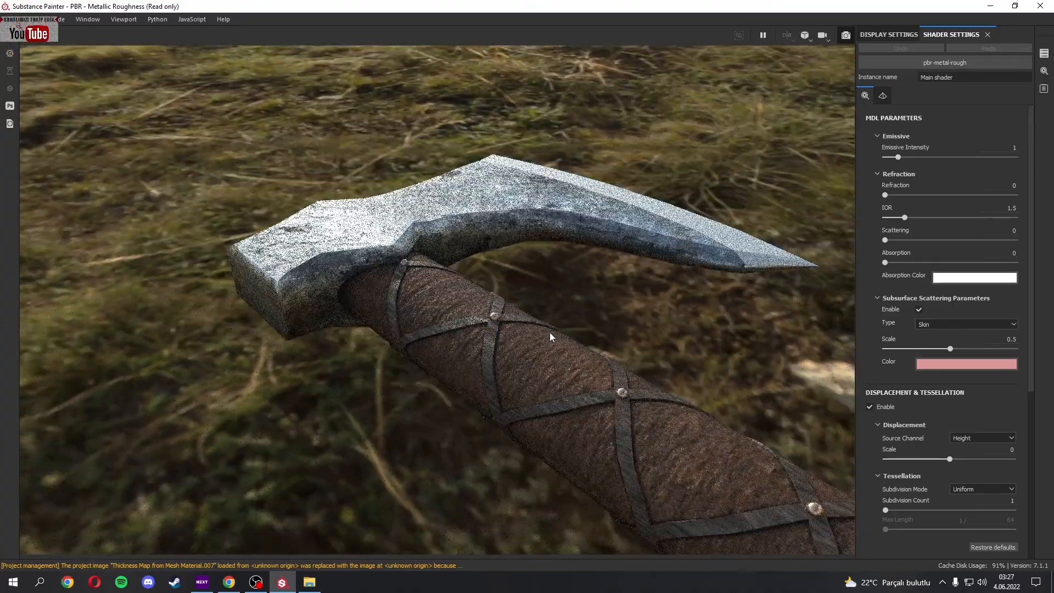
scroll(552, 337, down, 5)
alt+middle_drag(713, 431, 534, 345)
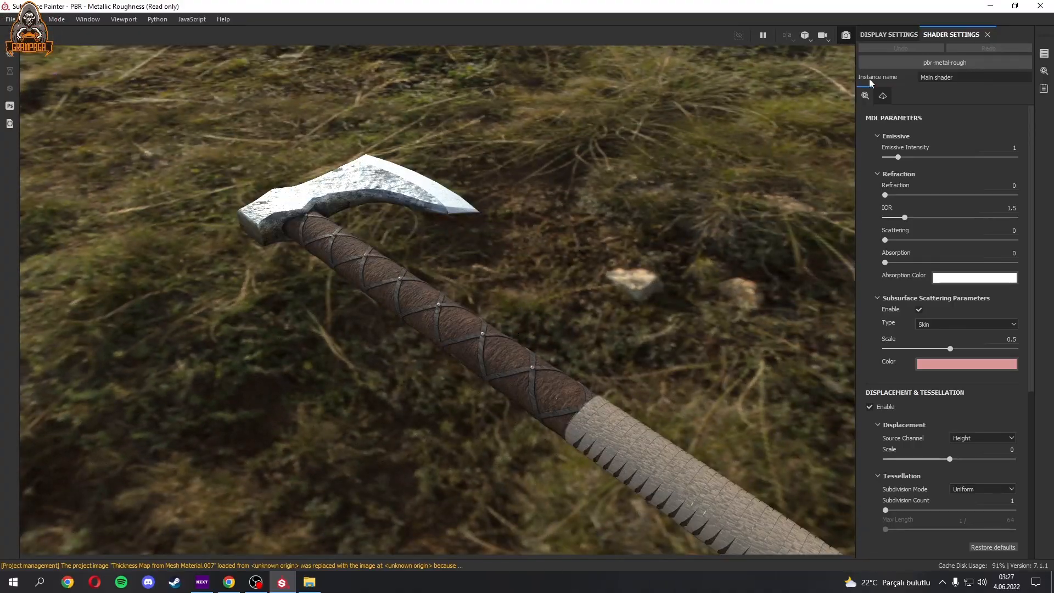